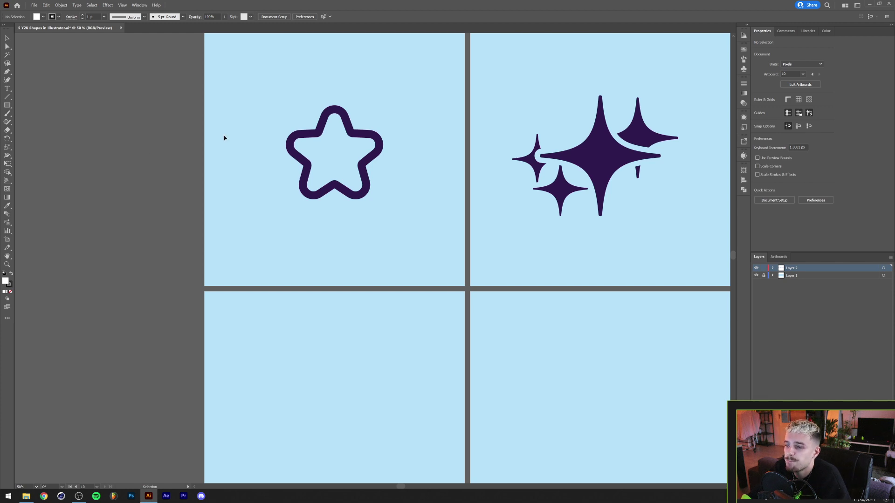
Draw a slim five-pointed star about 734 × 698 px in the centre of the blank artboard below the rounded star.
scroll(224, 137, "down", 2)
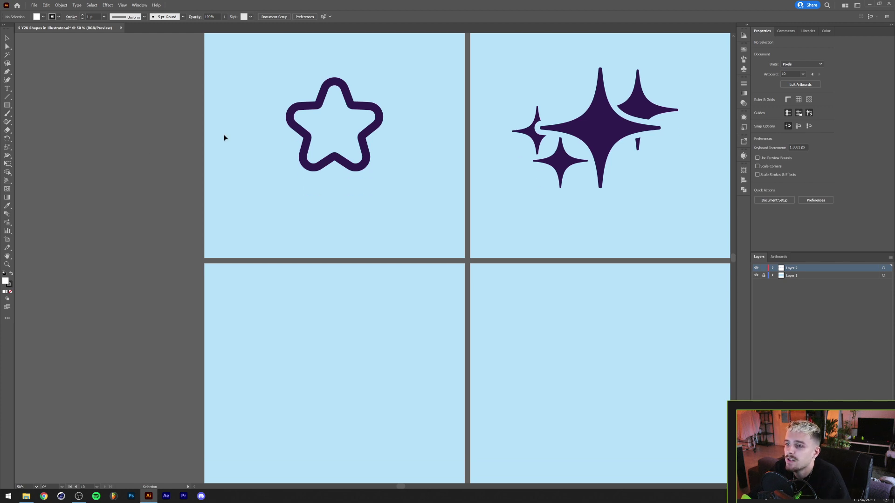
left_click(7, 105)
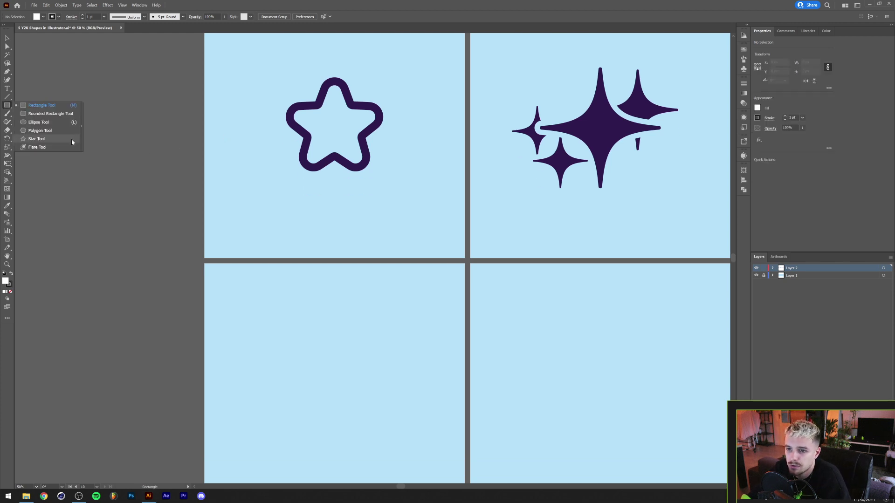
left_click(71, 138)
scroll(278, 281, "down", 4)
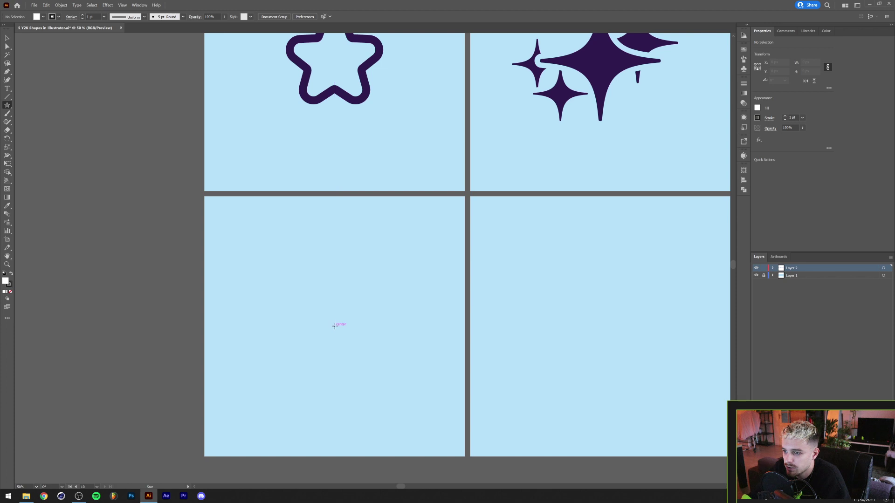
left_click_drag(335, 326, 334, 244)
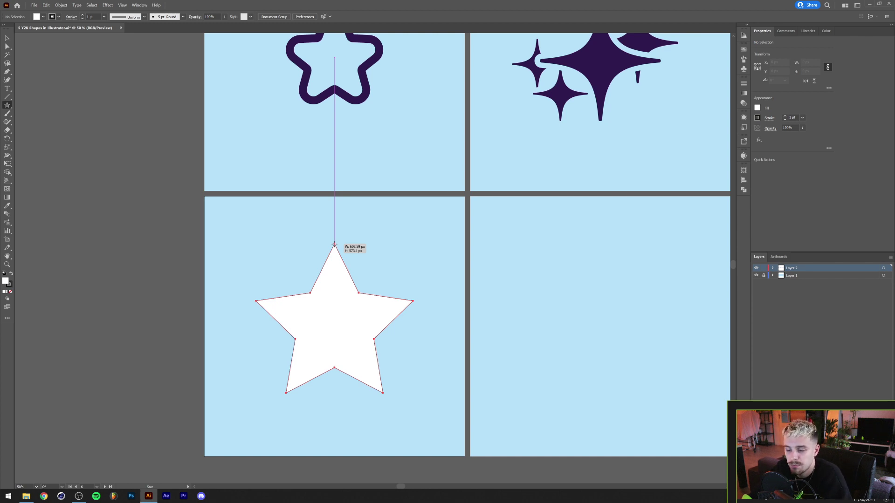
left_click_drag(334, 244, 334, 244)
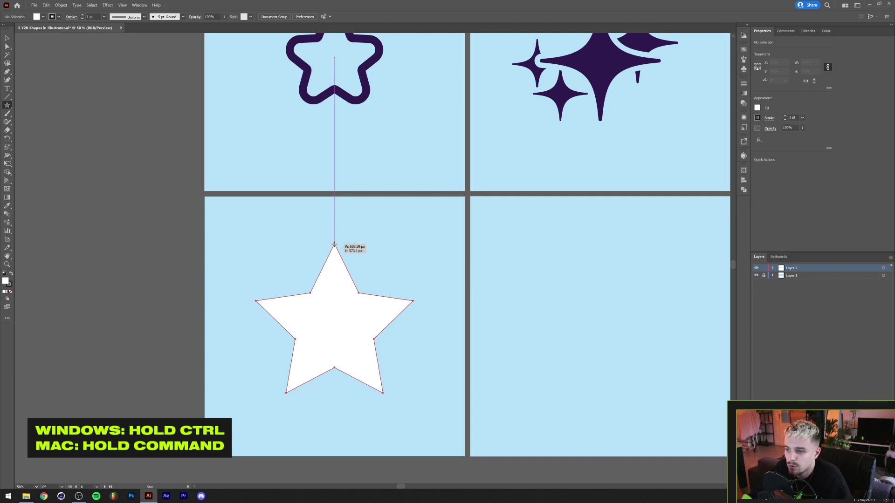
mouse_move(334, 244)
left_mouse_down()
mouse_move(333, 173)
mouse_move(315, 137)
mouse_move(330, 274)
mouse_move(330, 139)
mouse_move(336, 310)
mouse_move(327, 246)
mouse_move(334, 190)
mouse_move(334, 249)
mouse_move(341, 147)
mouse_move(335, 70)
mouse_move(338, 304)
mouse_move(339, 250)
mouse_move(336, 259)
mouse_move(349, 254)
mouse_move(333, 250)
mouse_move(332, 288)
mouse_move(333, 251)
mouse_move(314, 288)
mouse_move(327, 276)
mouse_move(332, 248)
mouse_move(329, 272)
mouse_move(339, 257)
left_mouse_up()
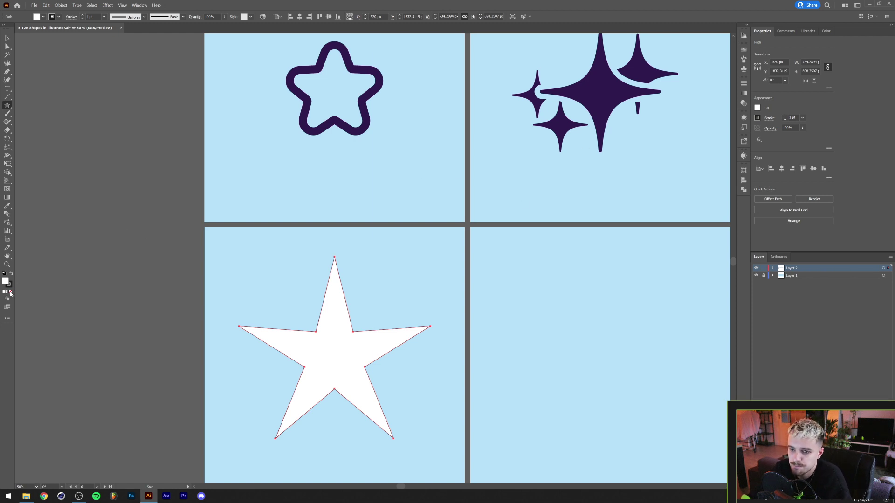
Remove the new star's fill and give it a 30 pt outline in the dark purple sampled from the rounded star above.
key("slash")
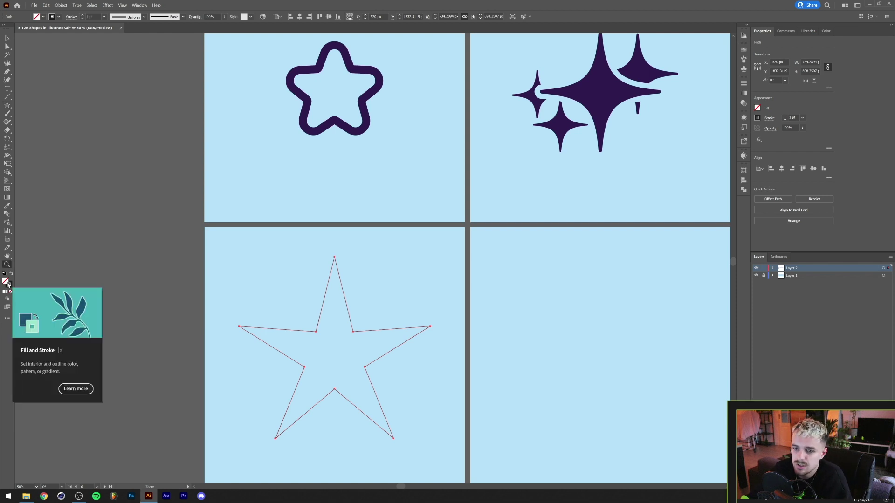
left_click(83, 15, "shift")
left_click(82, 15, "shift")
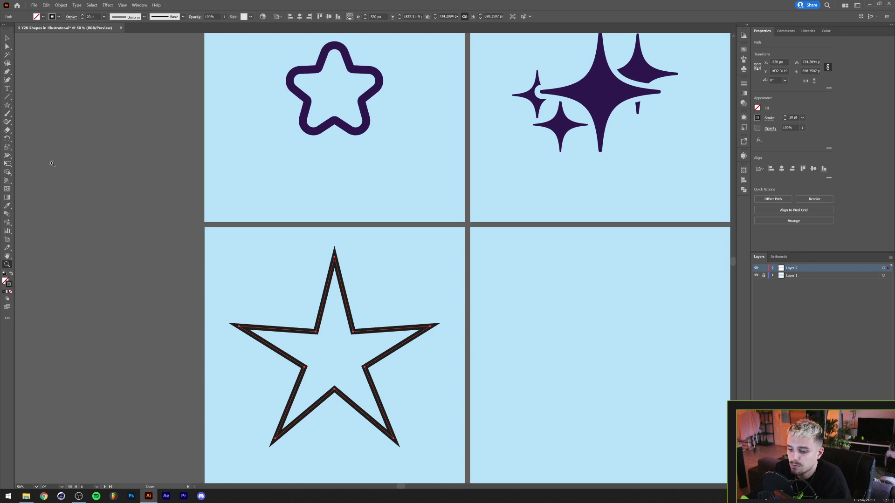
key("i")
left_click(312, 99)
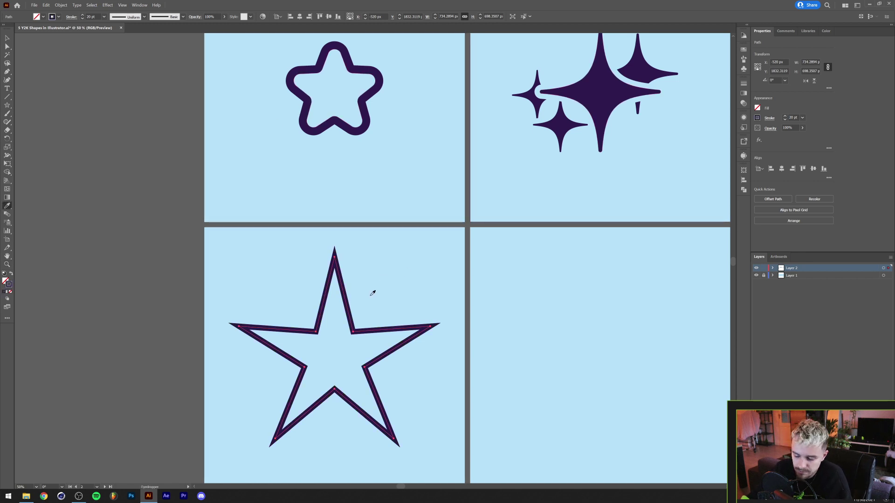
left_click(82, 16, "shift")
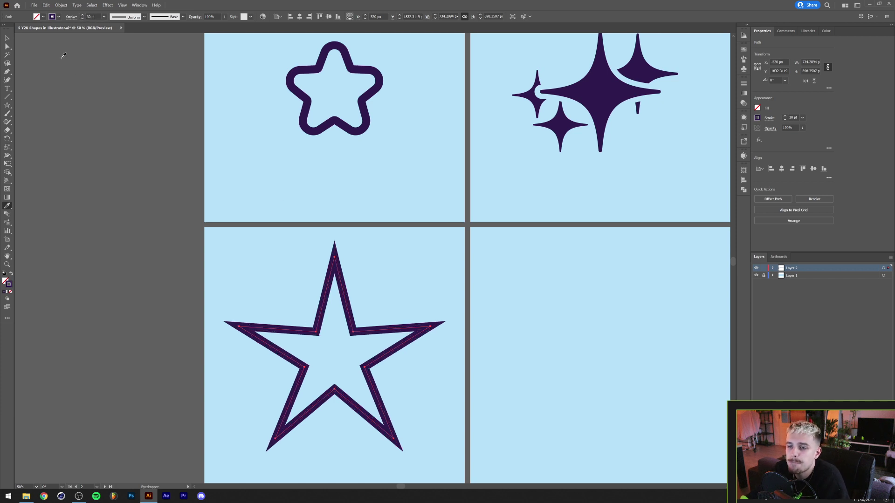
left_click(7, 38)
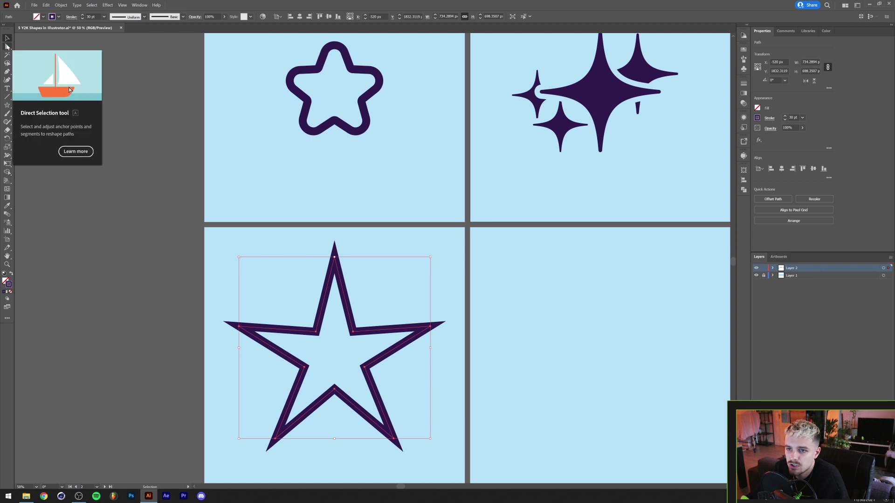
left_click(6, 47)
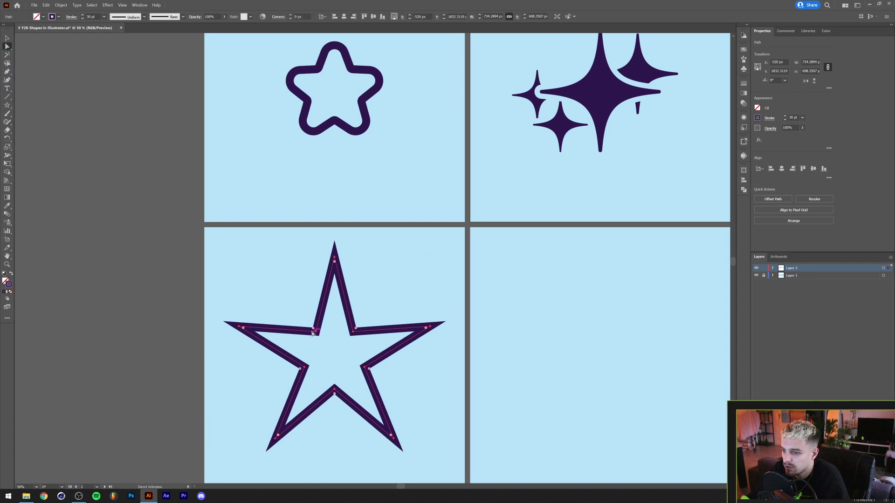
left_click_drag(313, 331, 284, 304)
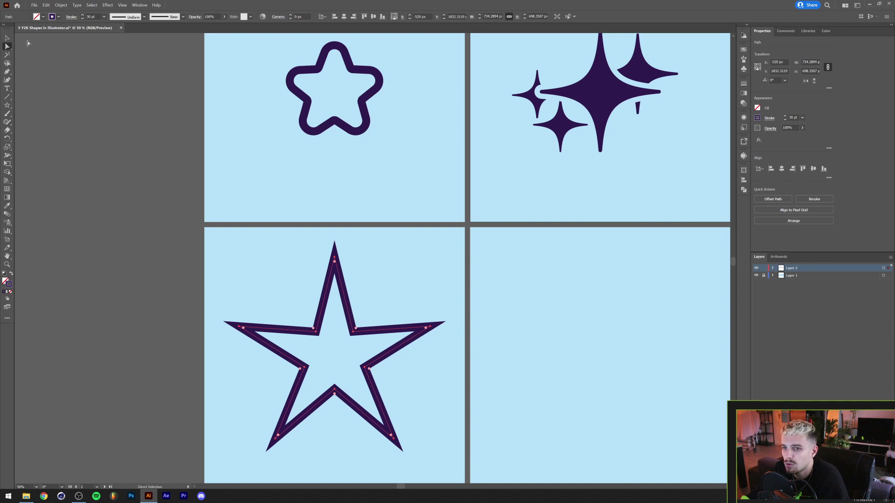
Select the star's five inner points with the Lasso and round them to a corner radius of about 75 px.
left_click(10, 64)
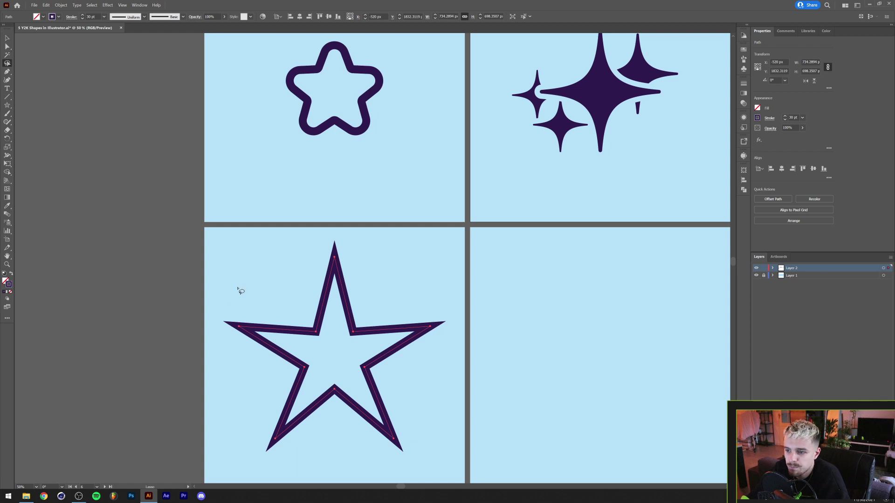
mouse_move(277, 377)
left_mouse_down()
mouse_move(288, 316)
mouse_move(327, 303)
mouse_move(379, 308)
mouse_move(395, 337)
mouse_move(394, 367)
mouse_move(372, 397)
mouse_move(331, 408)
mouse_move(291, 383)
left_mouse_up()
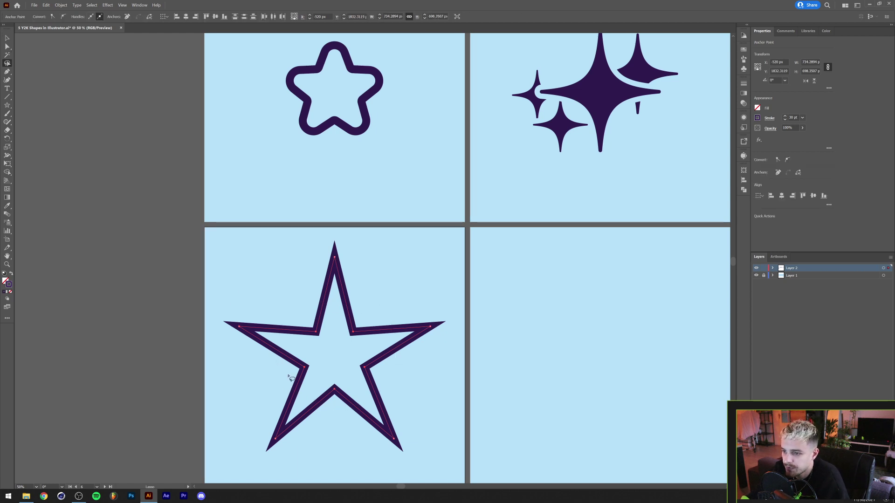
left_click(7, 46)
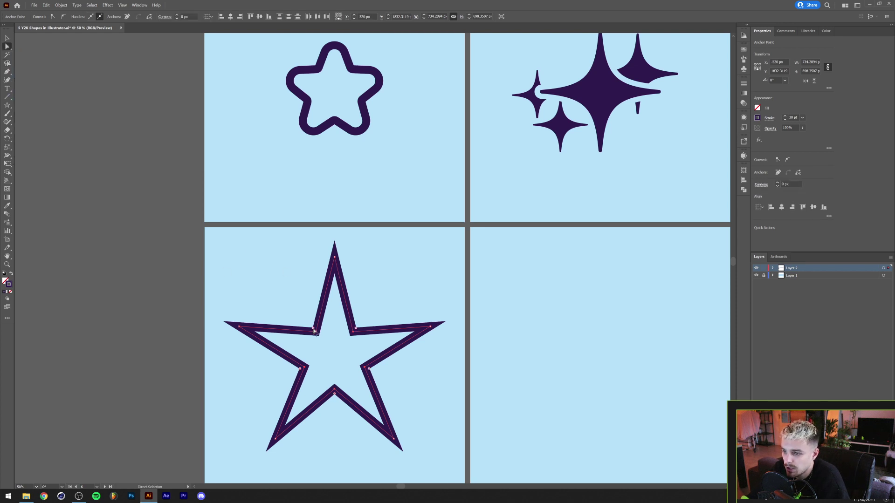
left_click_drag(313, 328, 314, 304)
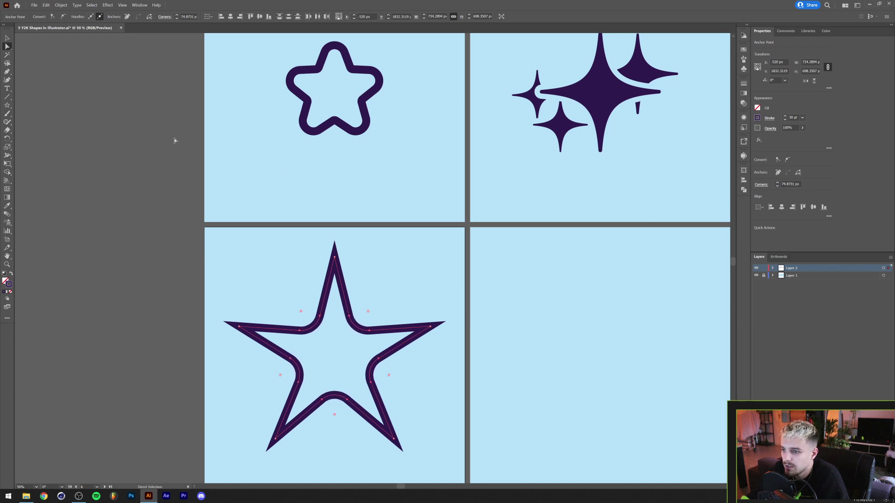
Select the star's five outer points with the Lasso and round them until the path is about 522 × 500 px, then deselect the star.
left_click(7, 63)
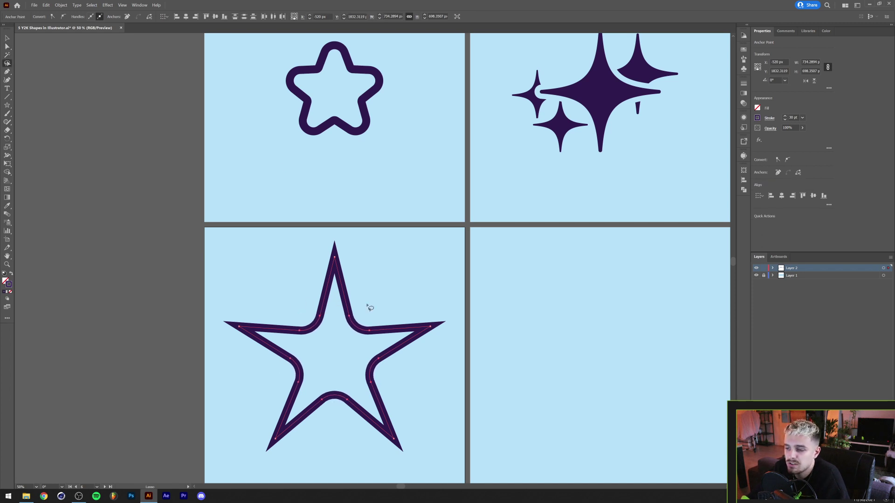
mouse_move(334, 246)
left_mouse_down()
mouse_move(320, 276)
mouse_move(412, 299)
mouse_move(421, 332)
mouse_move(403, 379)
mouse_move(352, 423)
mouse_move(302, 413)
mouse_move(280, 390)
mouse_move(256, 313)
mouse_move(232, 318)
mouse_move(223, 362)
mouse_move(245, 436)
mouse_move(311, 470)
mouse_move(396, 466)
mouse_move(442, 363)
mouse_move(450, 279)
mouse_move(412, 243)
mouse_move(336, 246)
left_mouse_up()
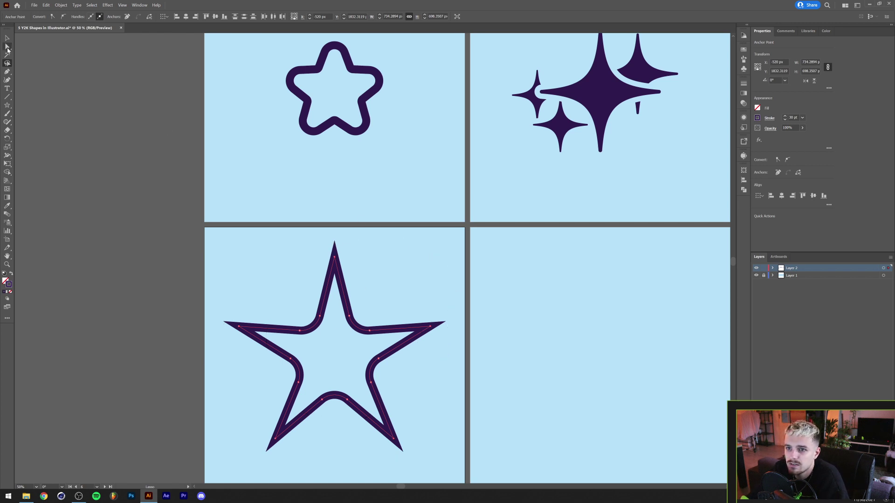
left_click(8, 47)
left_click_drag(334, 258, 335, 297)
key("v")
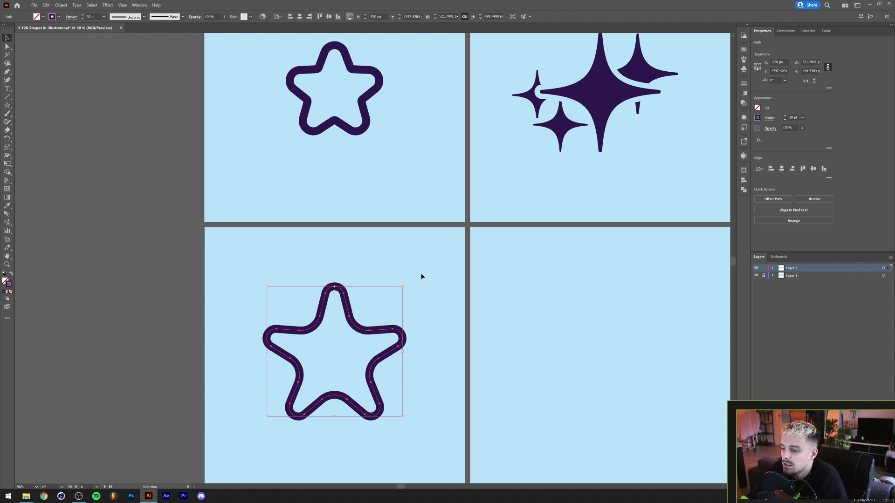
left_click(387, 342)
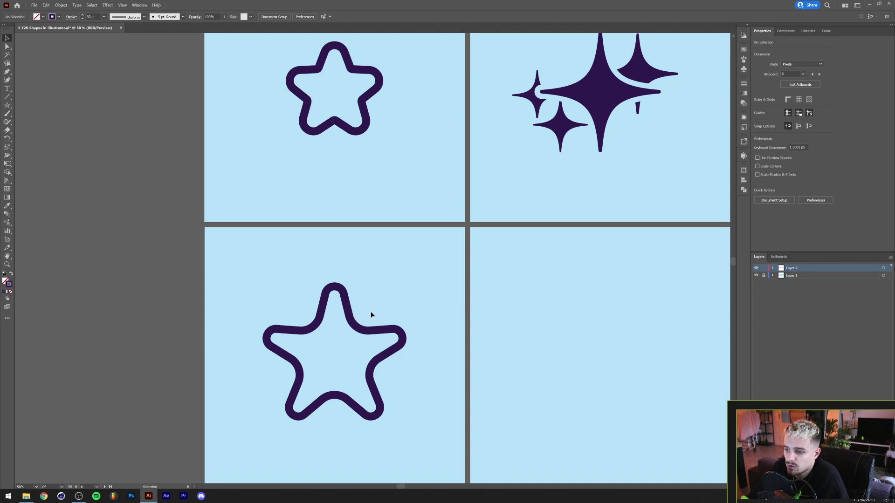
Draw a circle about 365 px across in the centre of the blank artboard below the sparkles, with a dark purple fill and no stroke.
scroll(295, 244, "right", 5)
scroll(280, 228, "up", 1)
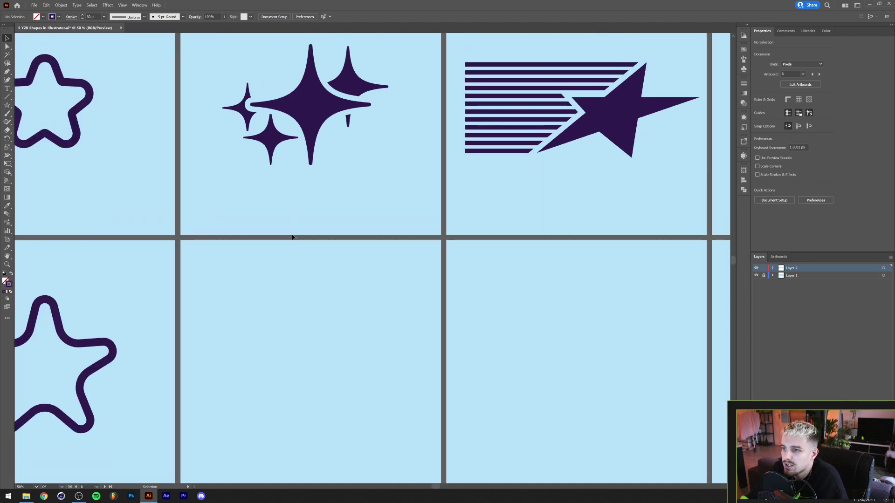
scroll(287, 332, "down", 1)
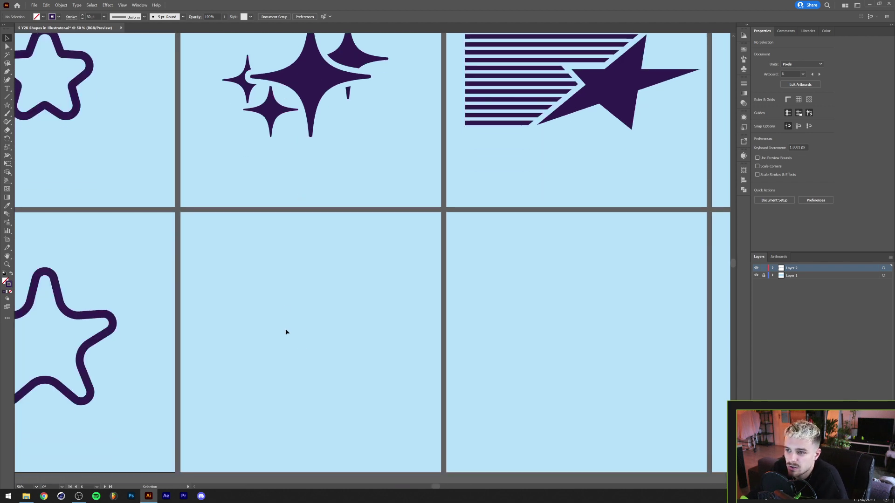
scroll(286, 332, "up", 1)
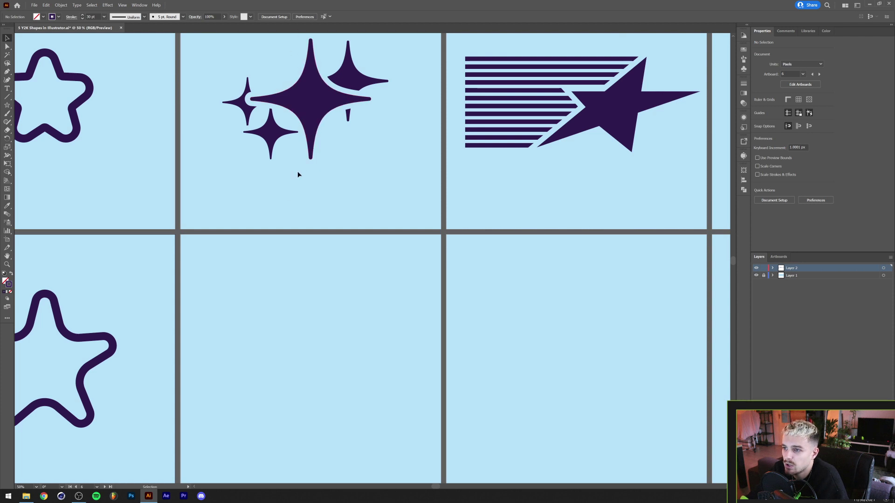
left_click(7, 106)
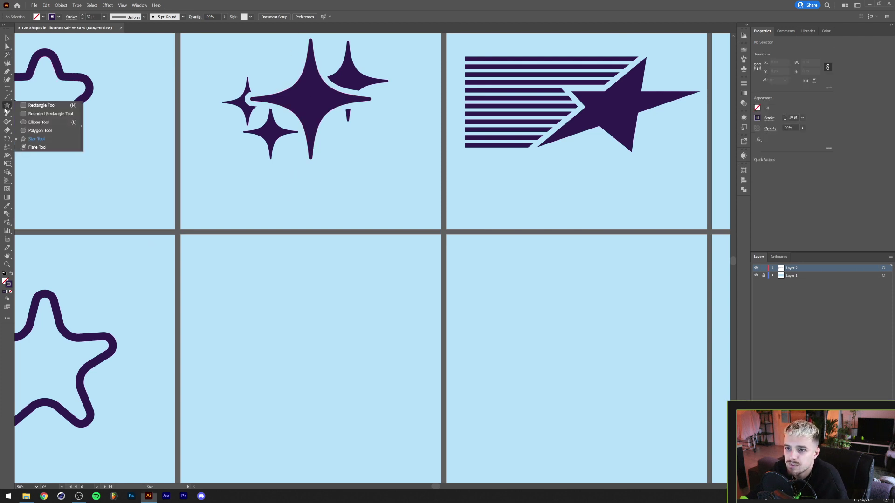
left_click(29, 122)
scroll(242, 316, "down", 1)
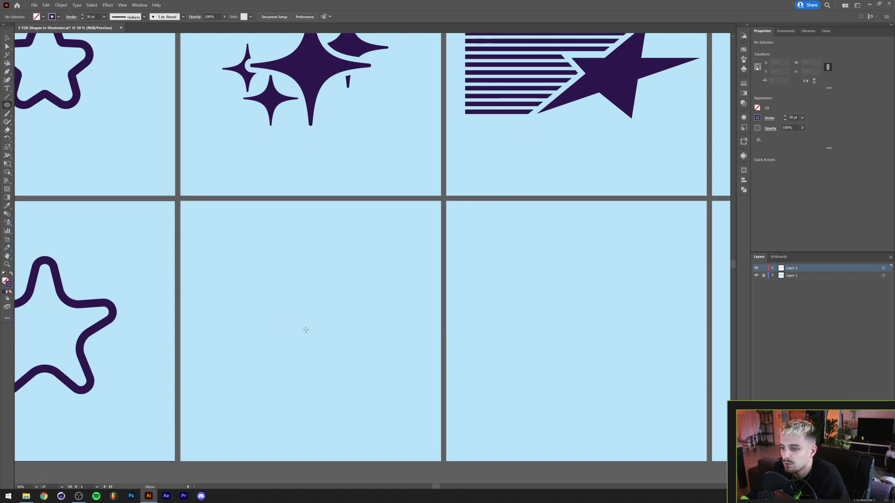
left_click_drag(307, 330, 355, 283)
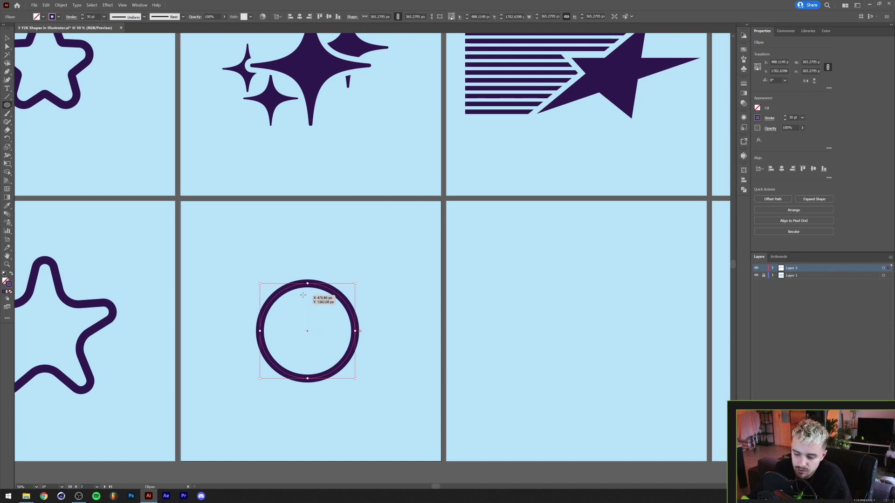
key("shift+x")
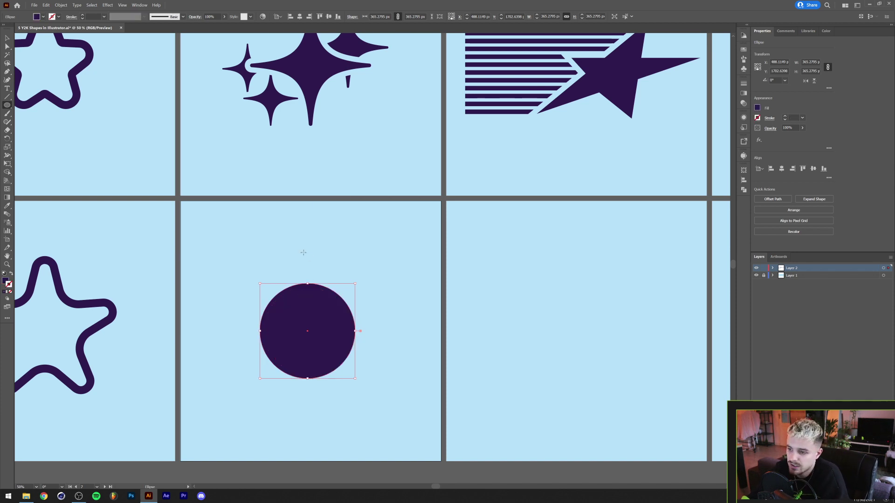
Apply a Pucker & Bloat effect of -80% to the circle, turning it into a four-pointed sparkle.
key("v")
left_click(108, 5)
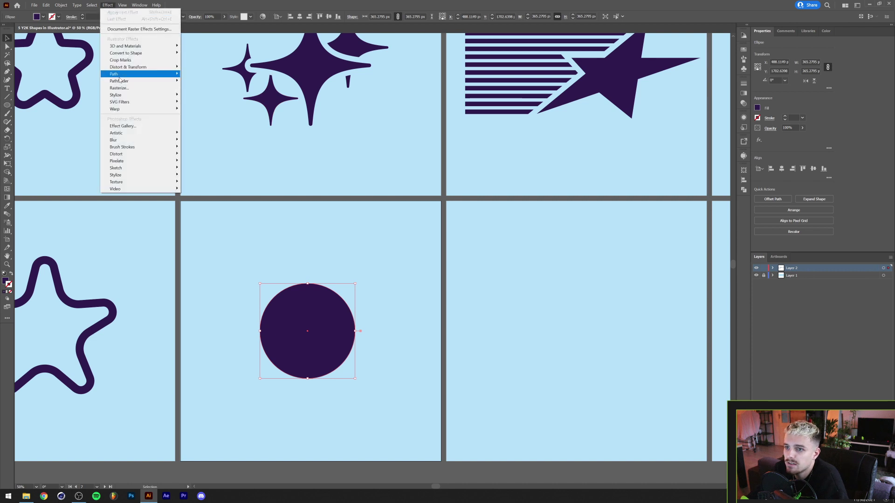
mouse_move(130, 69)
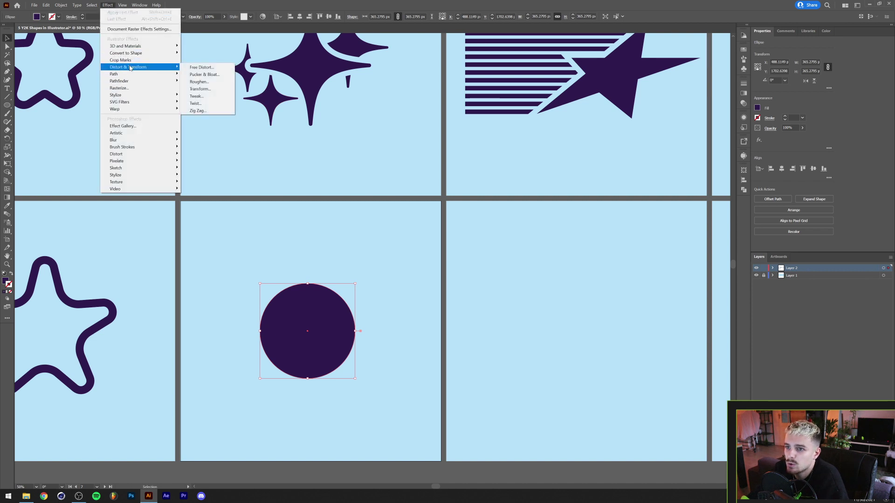
left_click(204, 75)
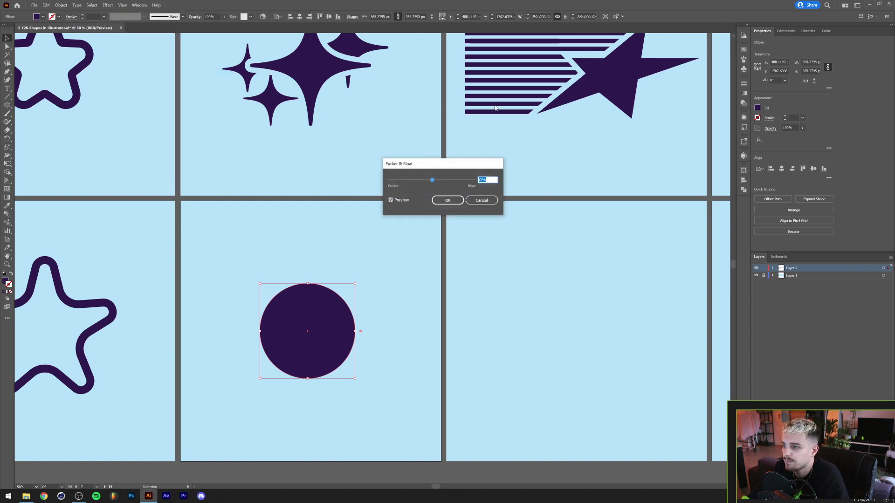
key("shift+Up")
key("shift+Up")
key("shift+Up")
key("shift+Up")
key("shift+Up")
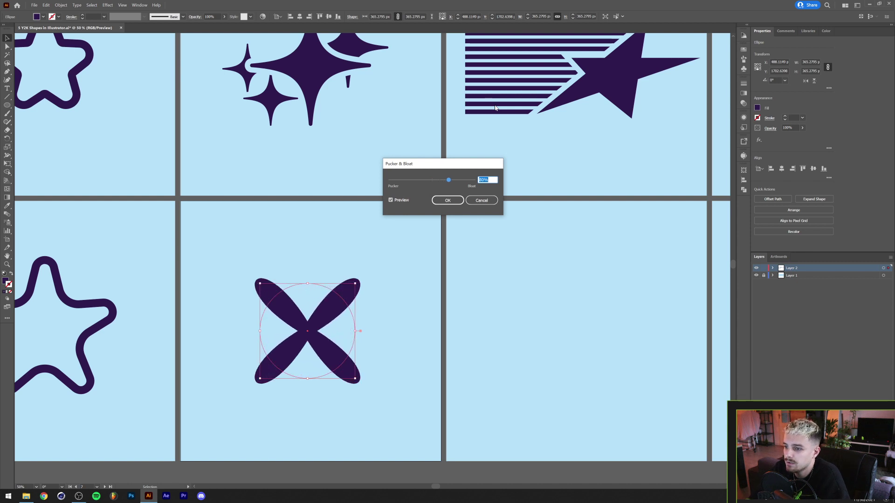
key("shift+Down")
key("shift+Down")
key("shift+Down")
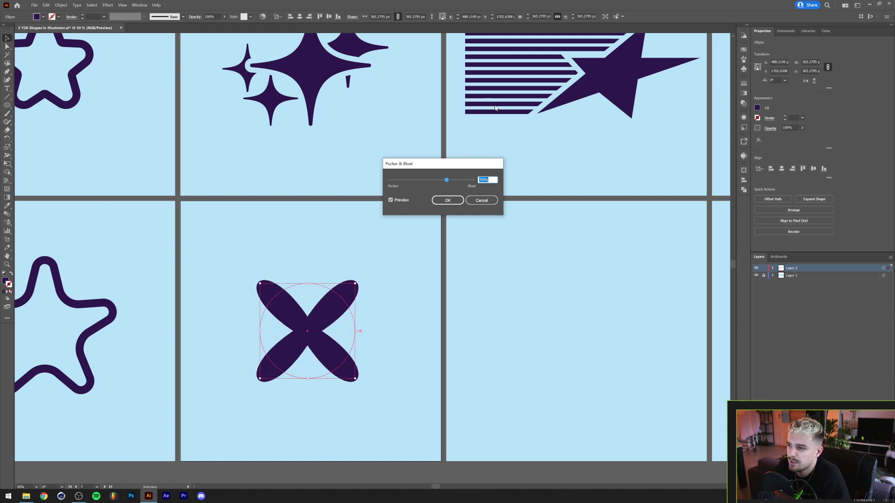
key("shift+Down")
key("shift+Down")
key("shift+Down")
key("shift+Down")
key("shift+Down")
key("shift+Down")
key("shift+Down")
key("shift+Down")
key("shift+Down")
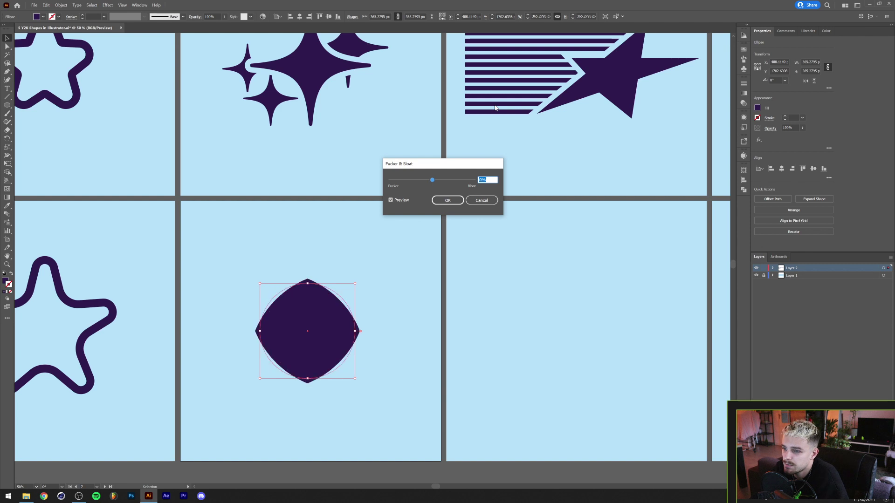
key("shift+Down")
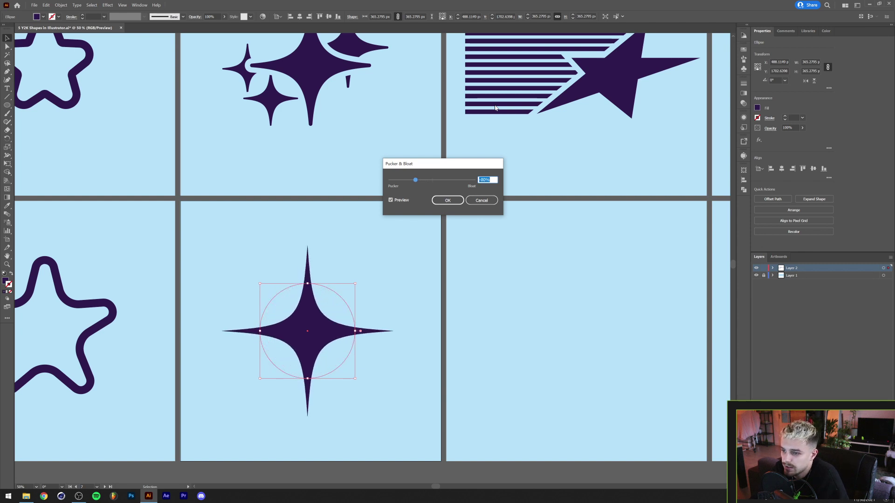
key("shift+Down")
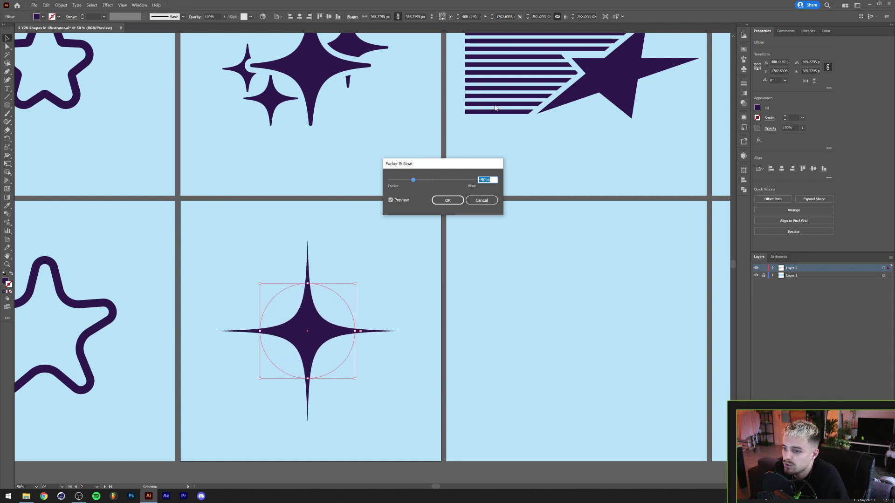
key("shift+Up")
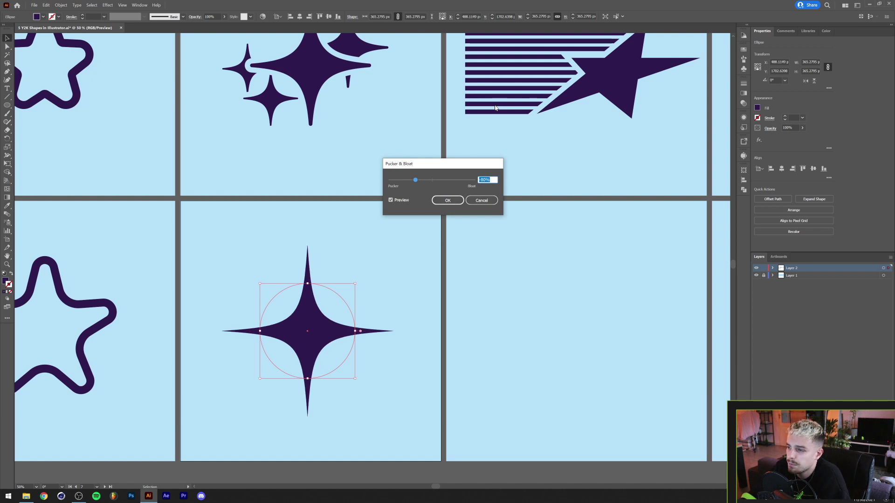
left_click(458, 204)
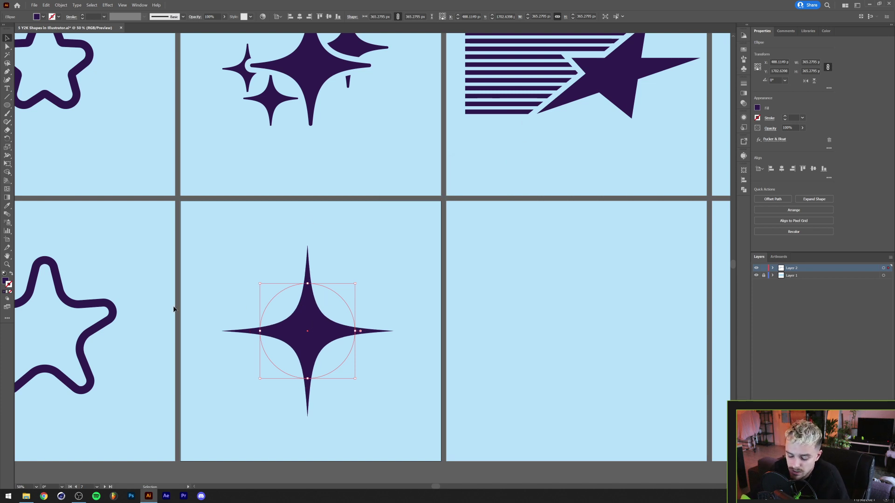
Check the sparkle's underlying path in outline view, return to the normal preview, and expand its appearance.
key("ctrl+y")
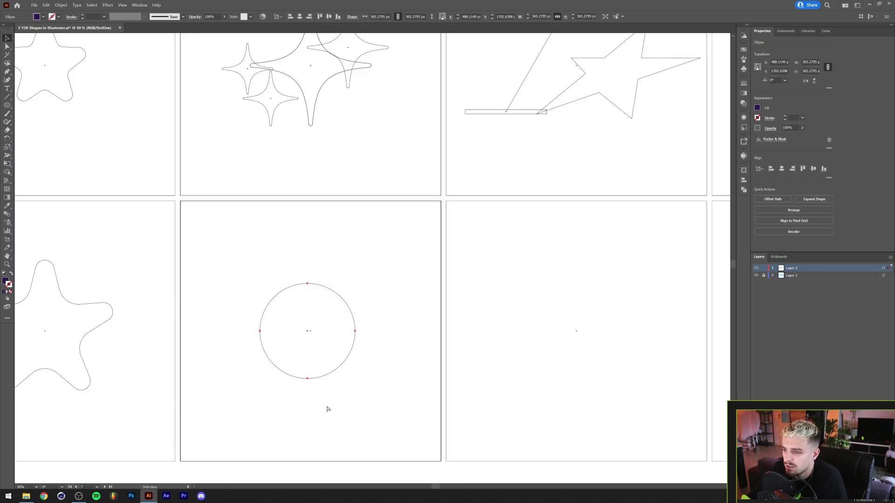
key("ctrl+y")
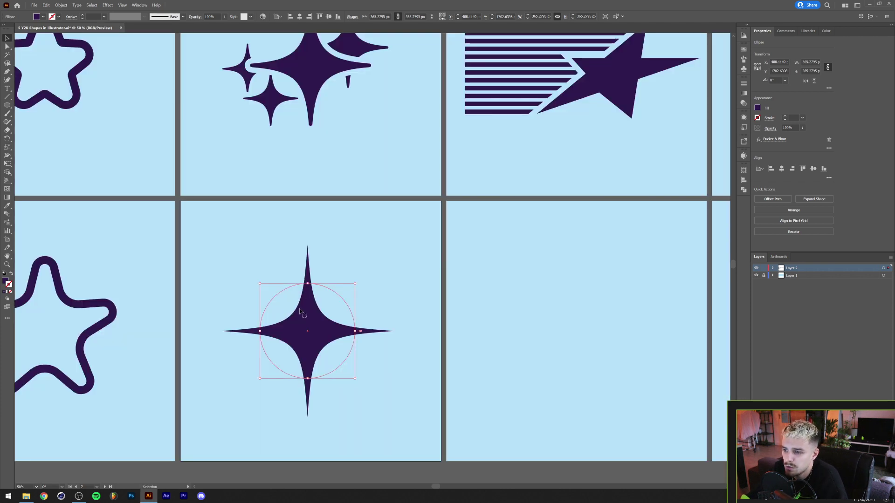
left_click(66, 6)
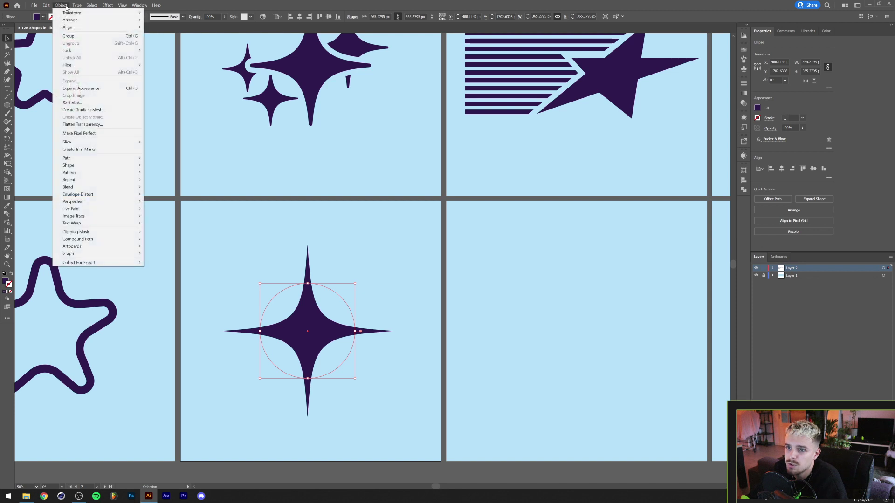
left_click(81, 89)
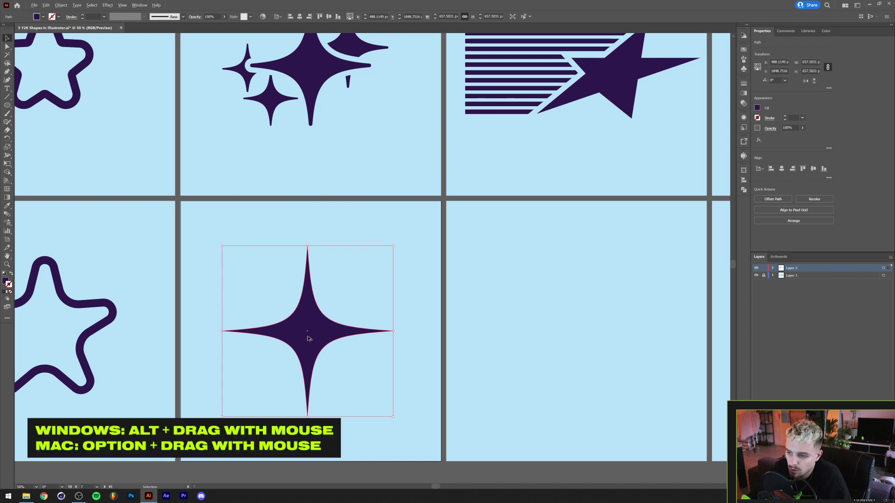
Duplicate the sparkle up and to the right, scale the copy to about 413 px, and place another small copy at the large sparkle's lower left.
left_click_drag(307, 339, 355, 299)
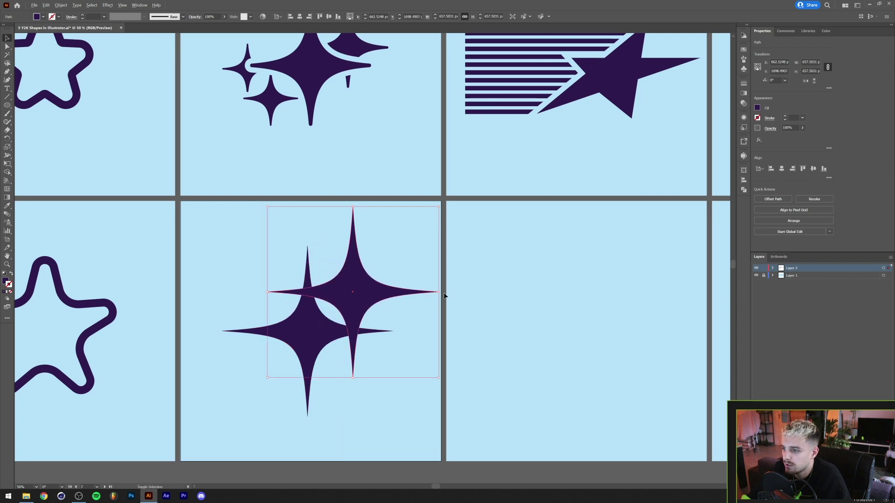
left_click_drag(440, 292, 406, 292)
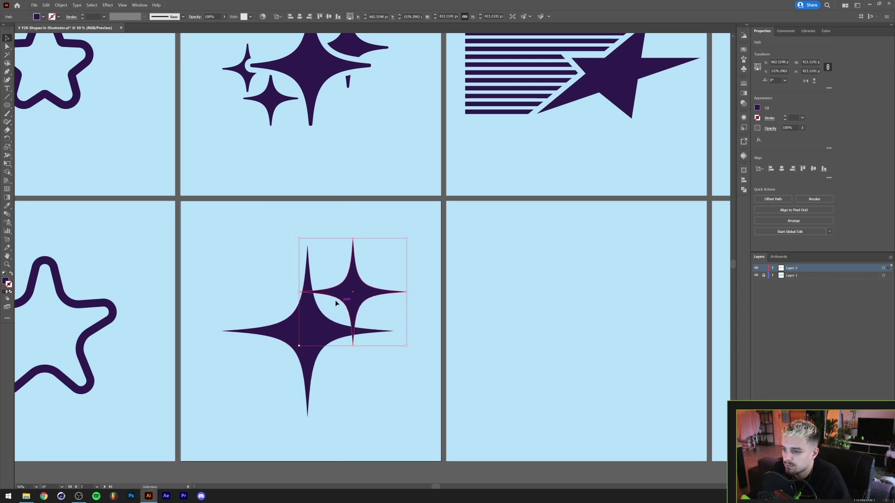
left_click_drag(353, 294, 257, 370)
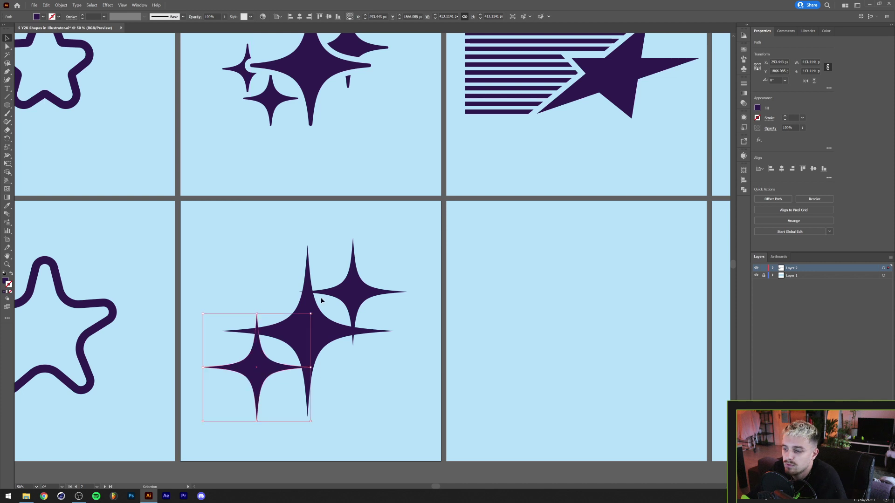
Select all three sparkles and round their corners until the selection is about 674 × 595 px, then deselect them.
left_click_drag(396, 245, 226, 391)
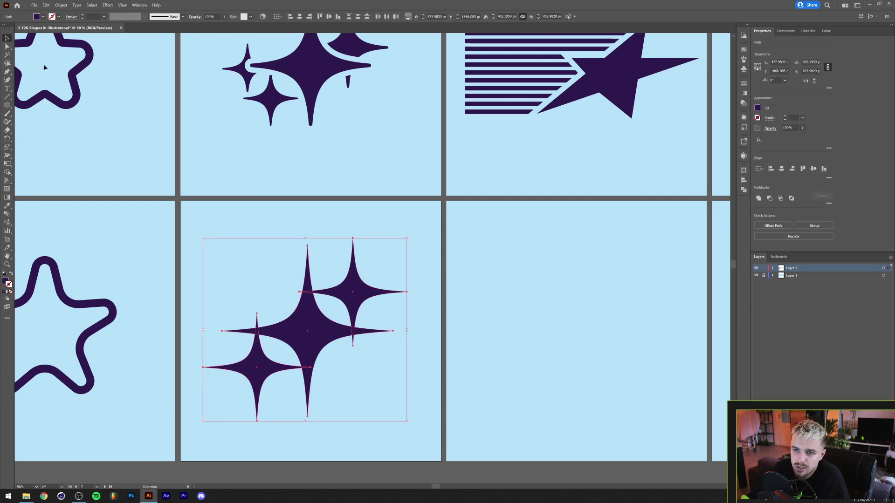
key("a")
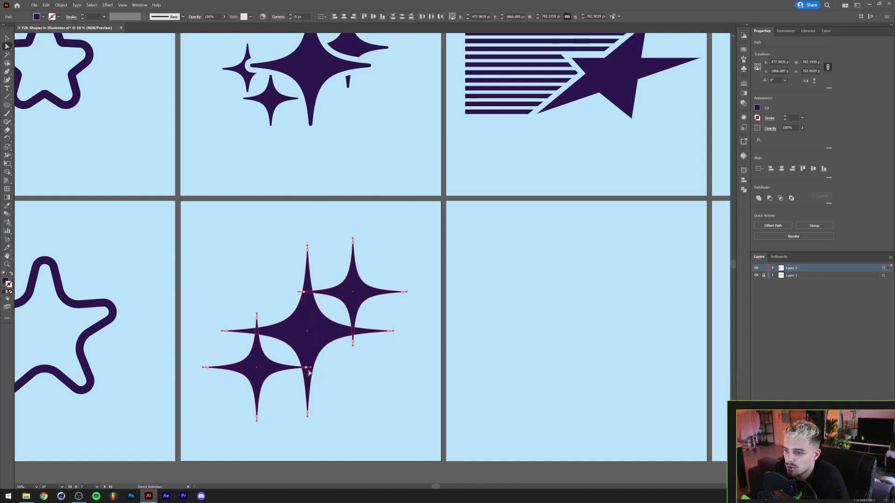
left_click_drag(306, 371, 295, 369)
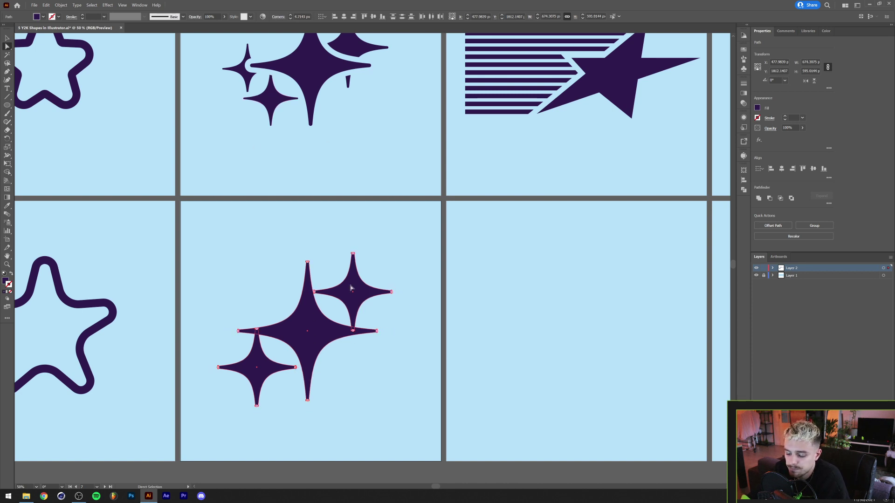
key("v")
left_click(251, 294)
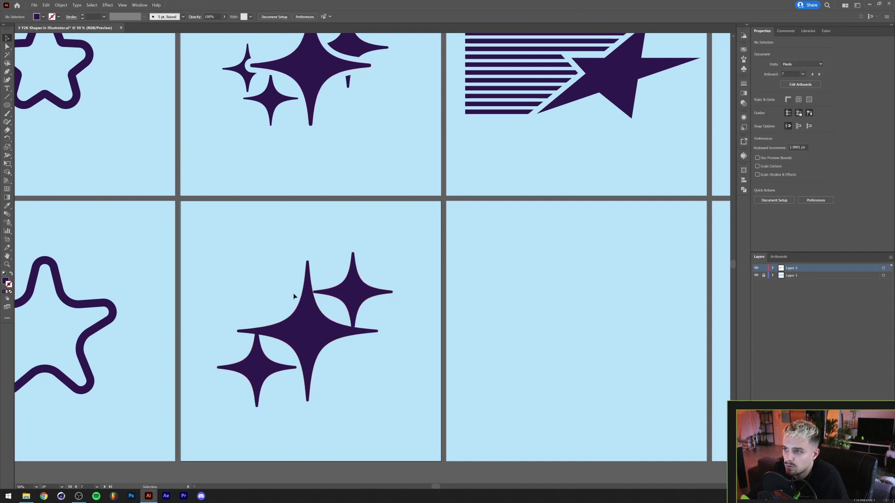
Select the three sparkles and give them a stroke in the light blue sampled from the artboard background.
left_click_drag(217, 262, 430, 390)
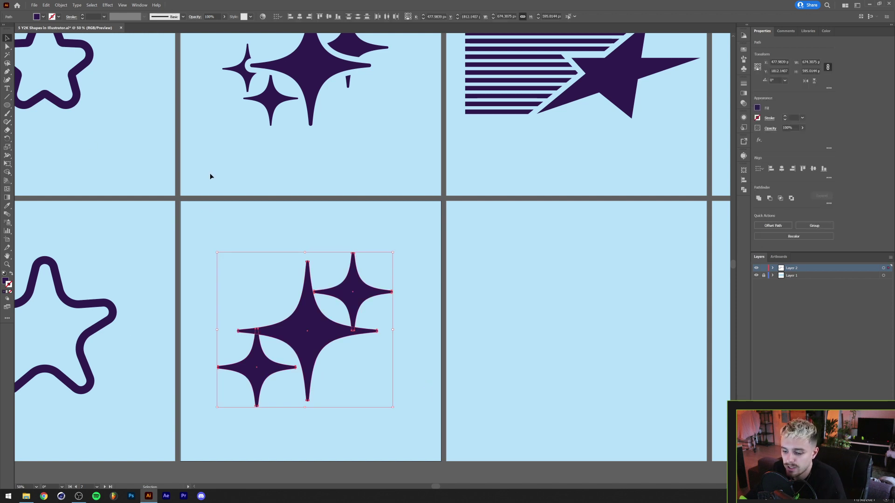
key("i")
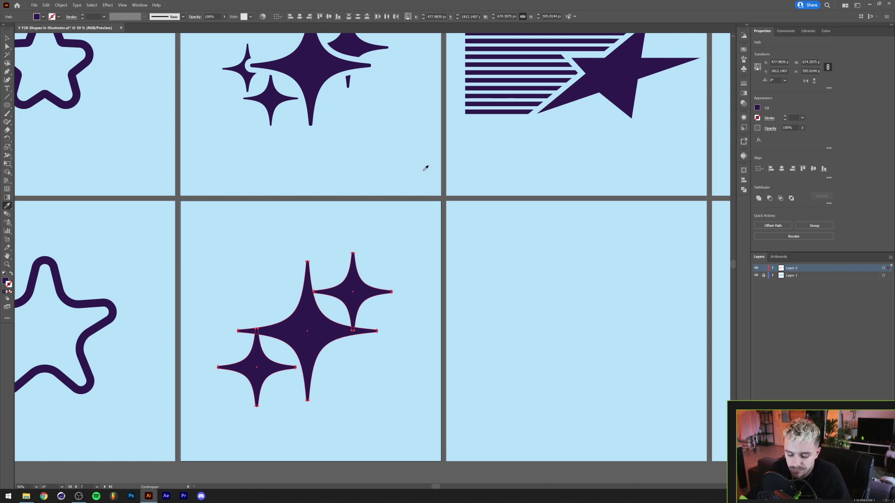
left_click(389, 157)
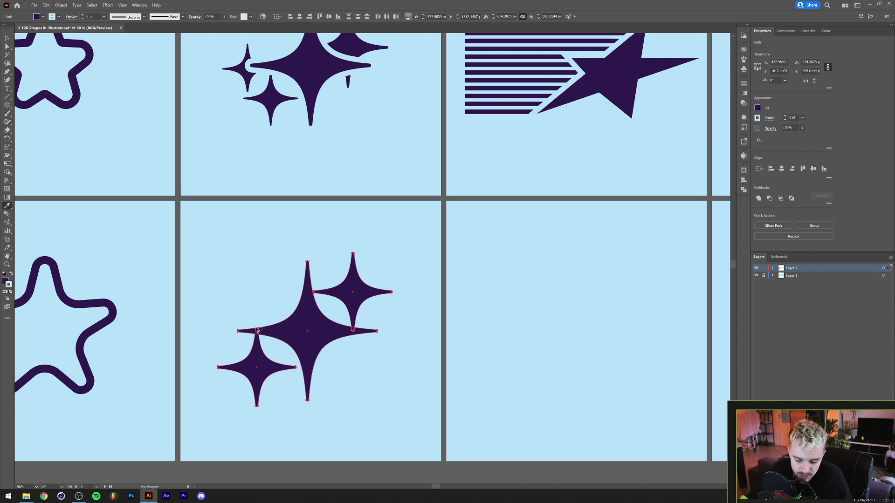
Set the sparkles' stroke weight to 10 pt and align the stroke to the outside of the paths.
scroll(259, 331, "up", 6)
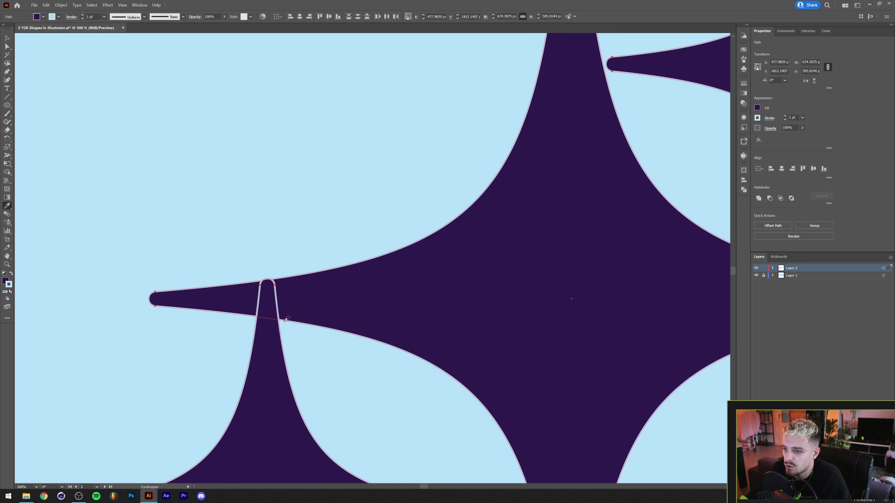
scroll(282, 311, "down", 3)
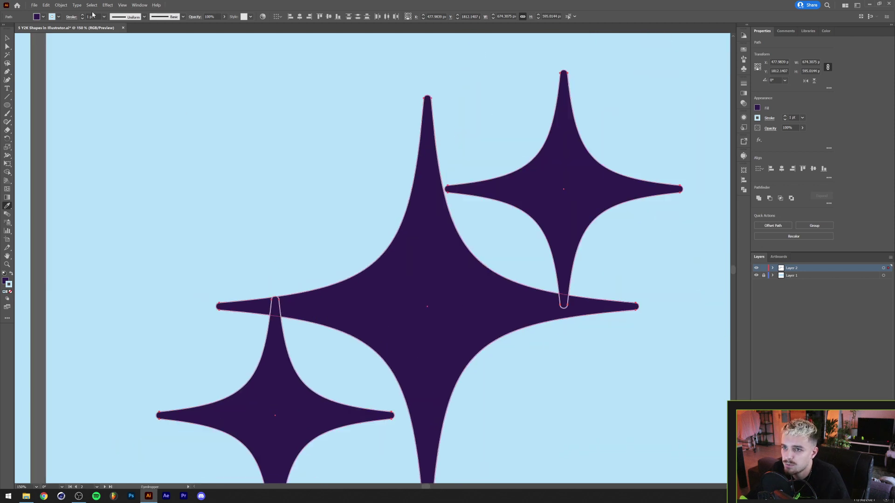
left_click(83, 15)
left_click(83, 15)
left_click(83, 16)
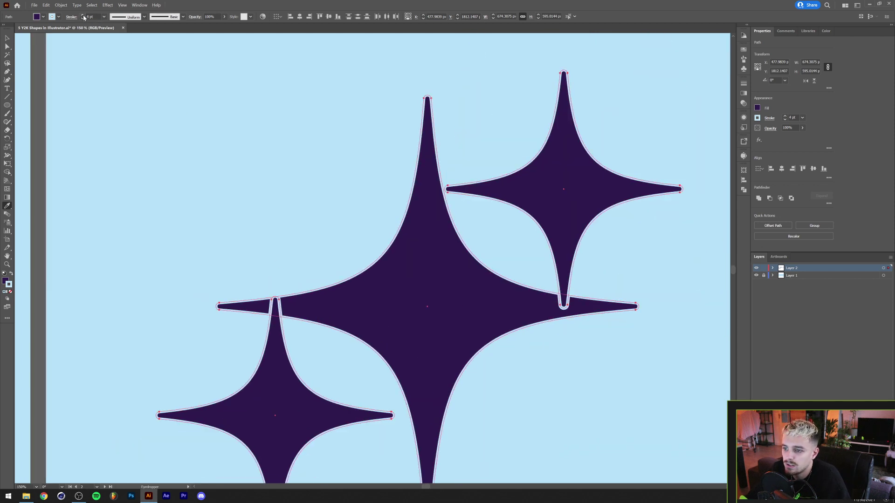
left_click(83, 16)
left_click(83, 15)
left_click(83, 16)
left_click(83, 16)
left_click(83, 15)
left_click(83, 16)
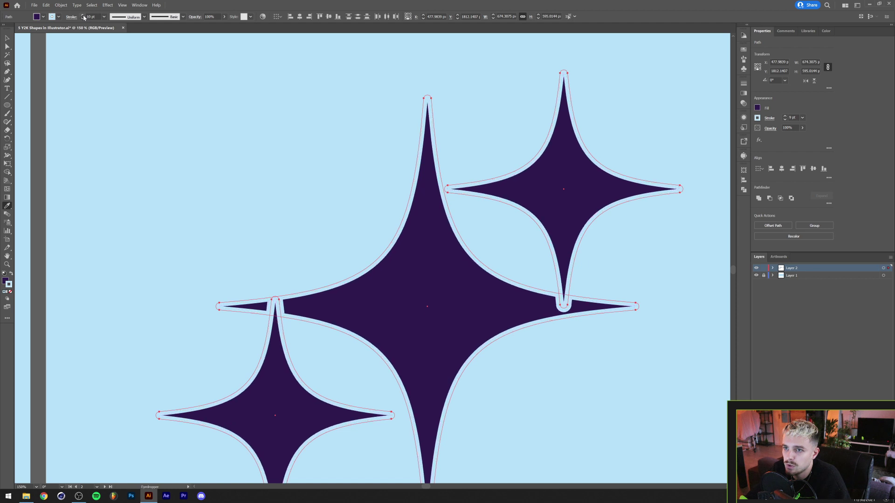
left_click(71, 17)
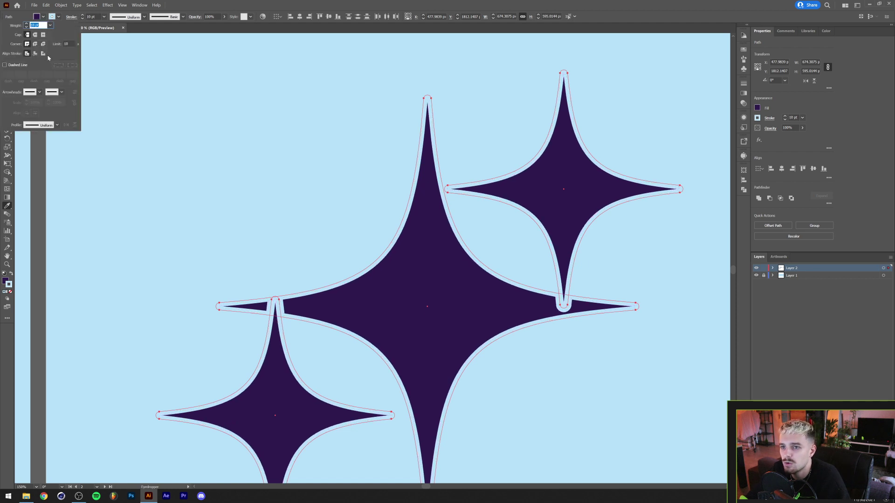
left_click(43, 54)
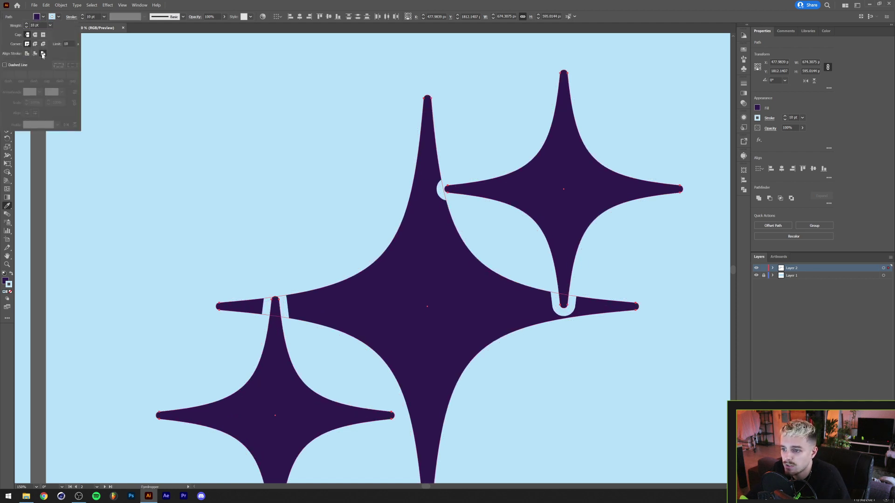
Deselect the sparkles and move the two small ones inward so that they overlap the large sparkle.
key("v")
key("ctrl+minus")
key("ctrl+minus")
key("ctrl+minus")
left_click(220, 231)
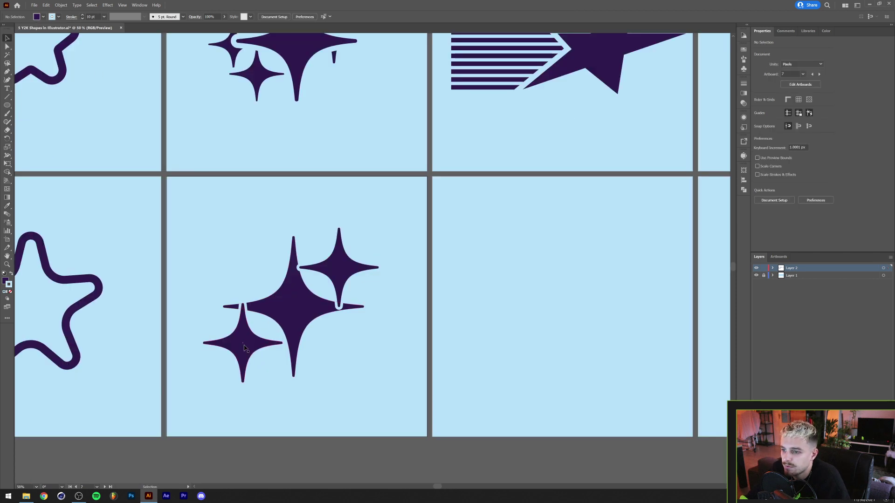
left_click_drag(244, 346, 249, 325)
left_click_drag(347, 240, 337, 258)
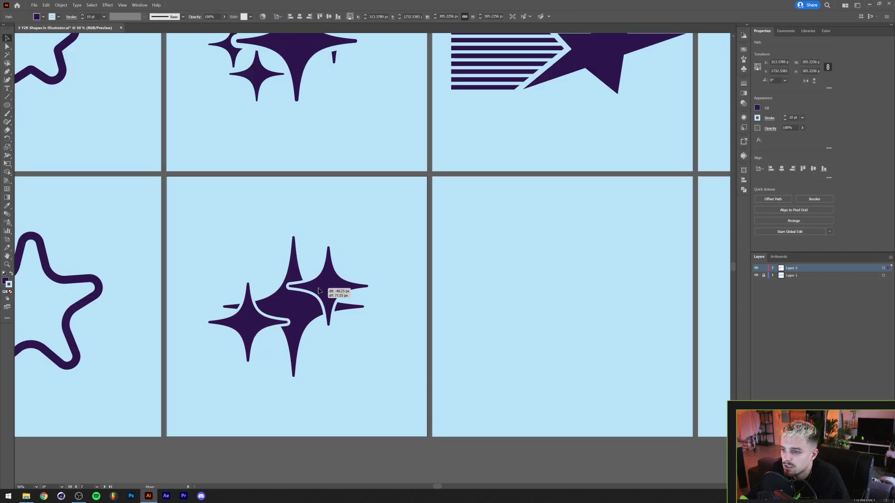
Bring the large sparkle to the front of the two small ones and deselect it.
left_click(287, 300)
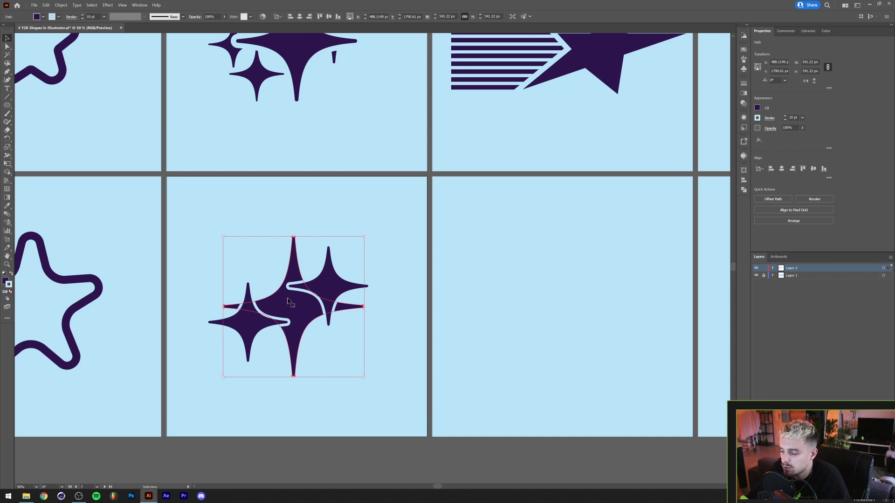
right_click(287, 301)
mouse_move(316, 415)
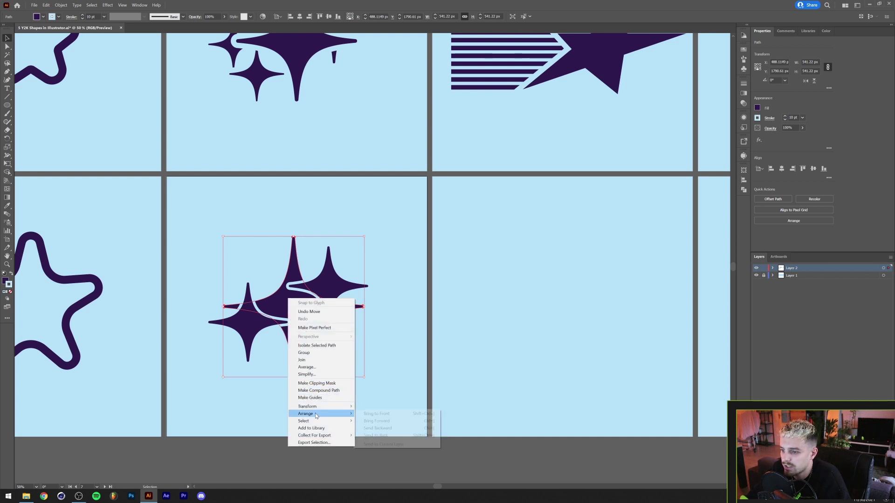
left_click(380, 414)
left_click(286, 407)
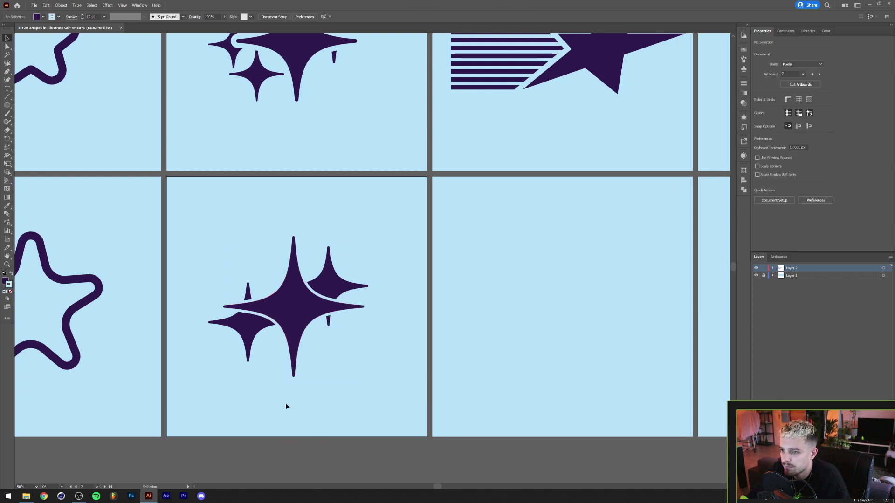
Draw a five-pointed star about 543 × 516 px in the middle of the empty artboard below the striped-star reference.
scroll(372, 375, "down", 2)
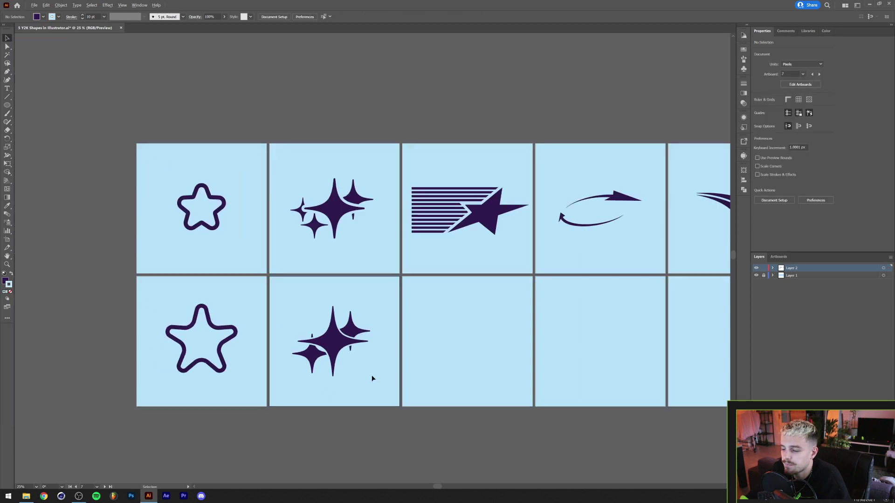
left_click_drag(361, 372, 330, 383)
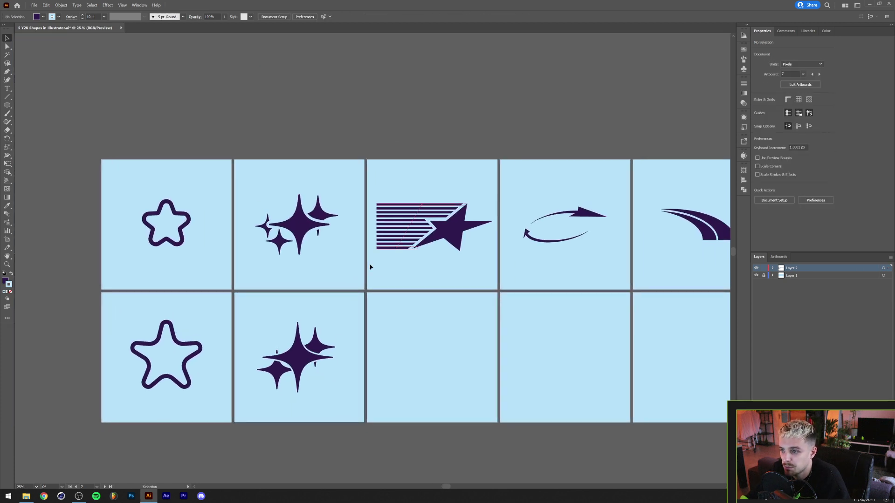
scroll(412, 335, "up", 2)
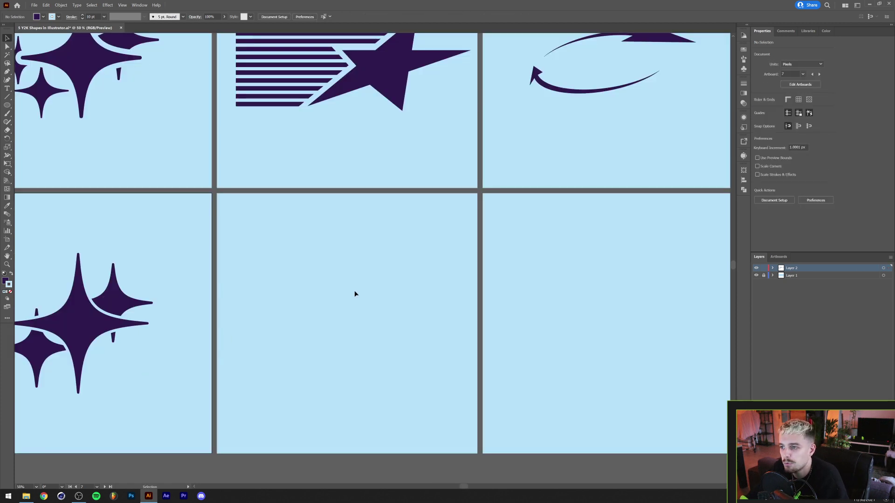
scroll(355, 294, "down", 1)
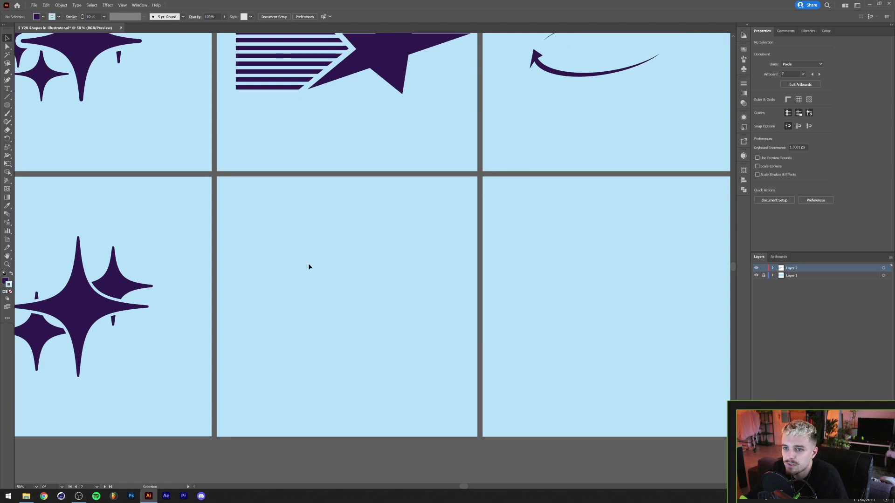
left_click(6, 105)
left_click_drag(6, 105, 47, 140)
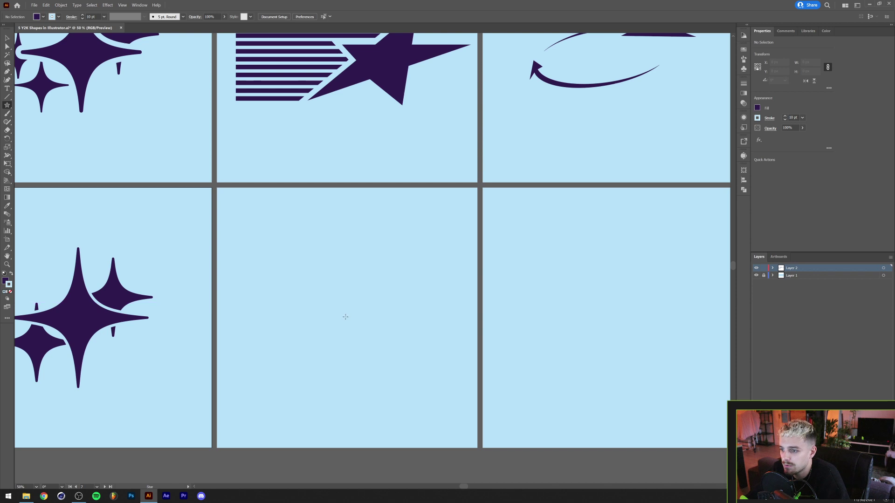
left_click_drag(347, 317, 354, 244)
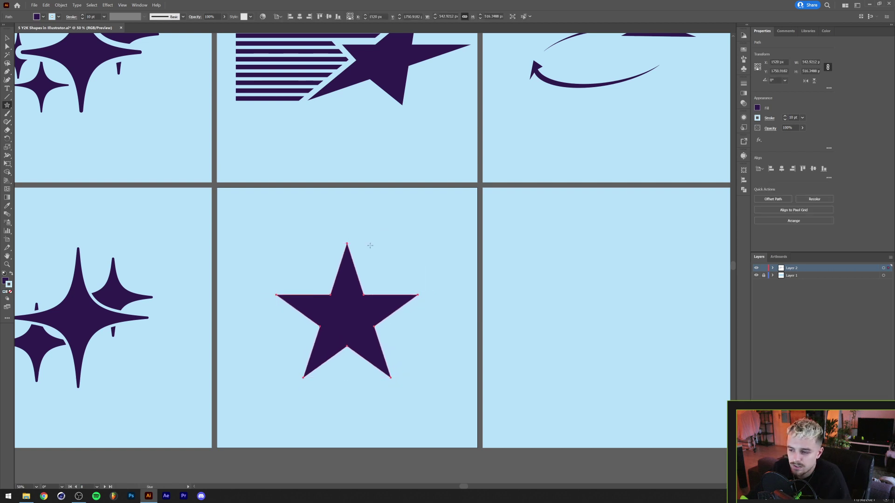
key("v")
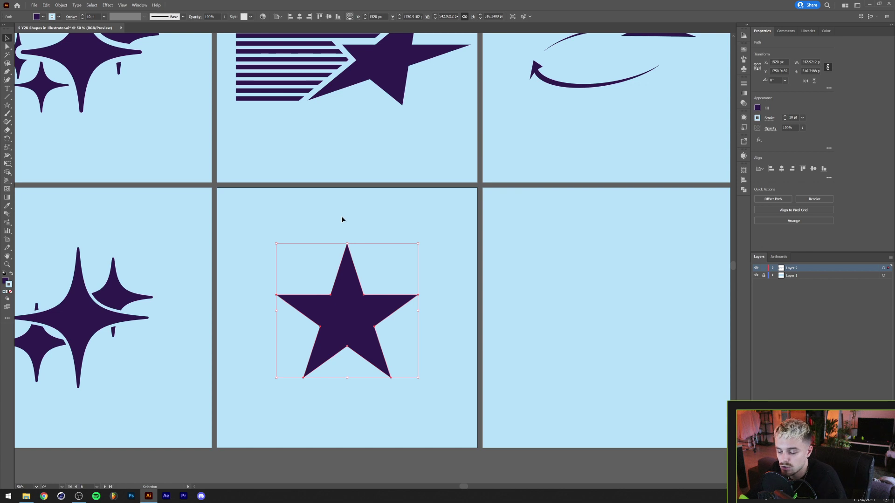
Distort the star with Free Transform into a flattened, right-leaning shape about 558 × 341 px, towards the artboard's right side.
key("e")
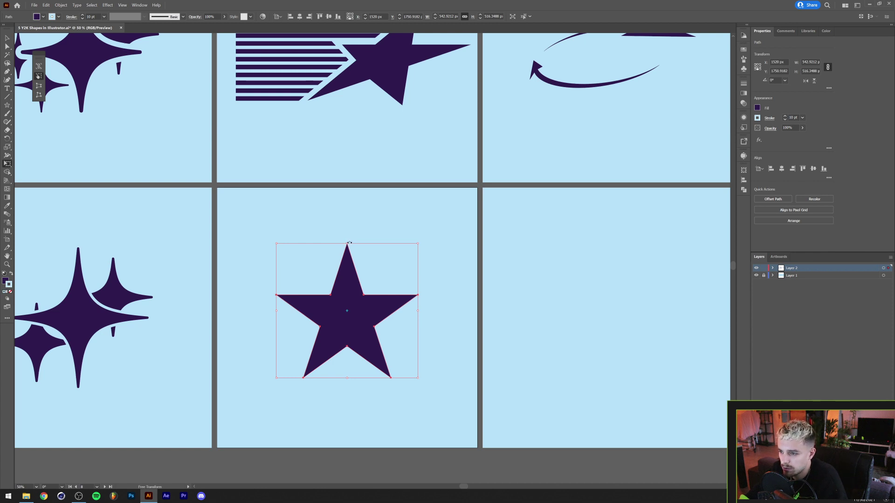
left_click_drag(346, 243, 389, 298)
key("v")
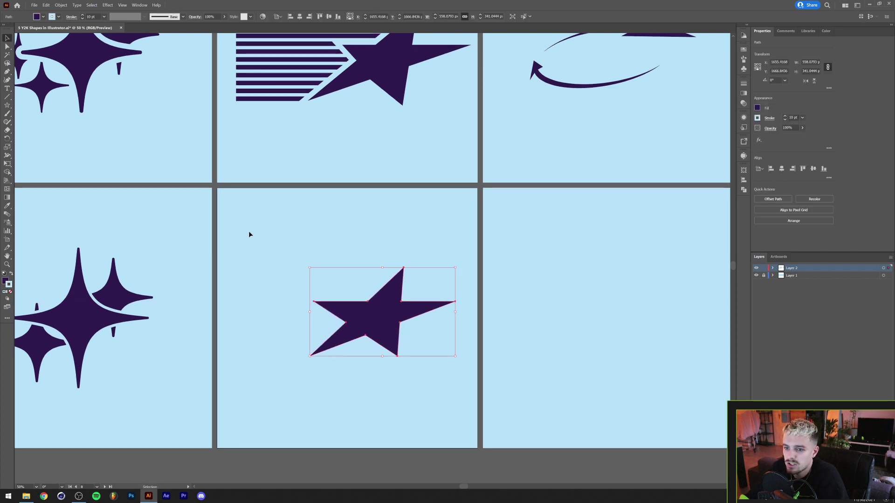
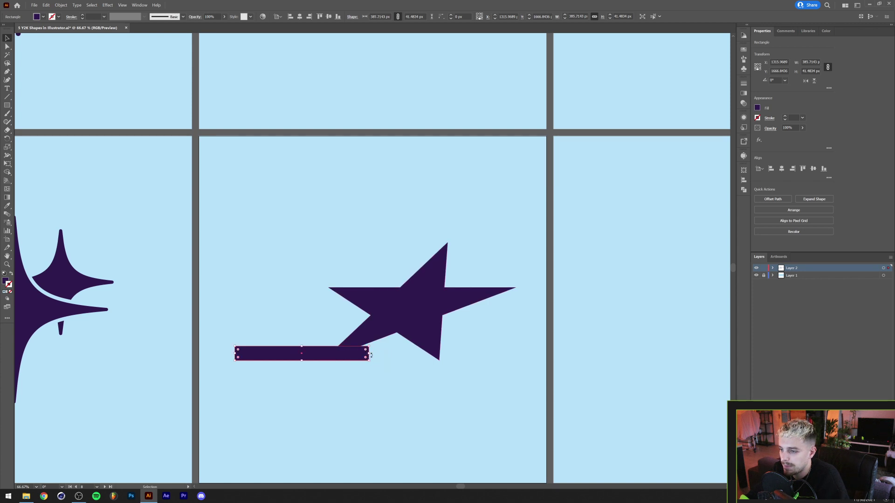
Send the rectangle at the star's lower-left point to the back, behind the star.
right_click(345, 354)
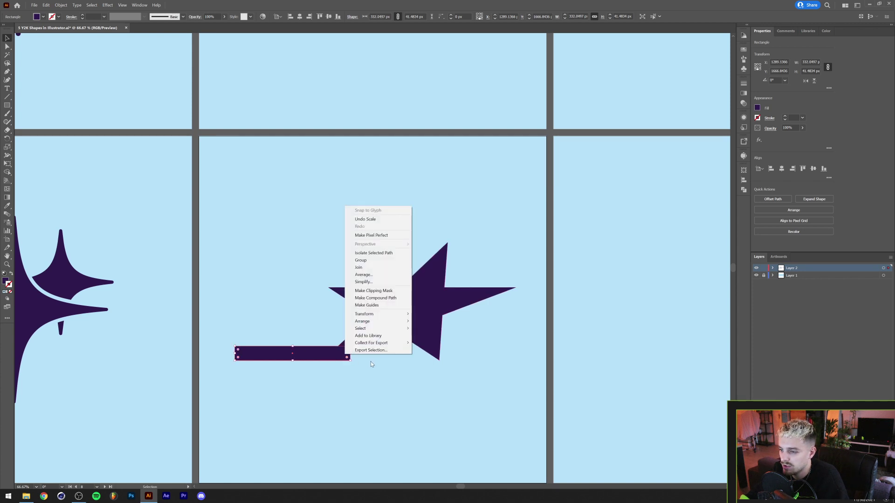
mouse_move(387, 318)
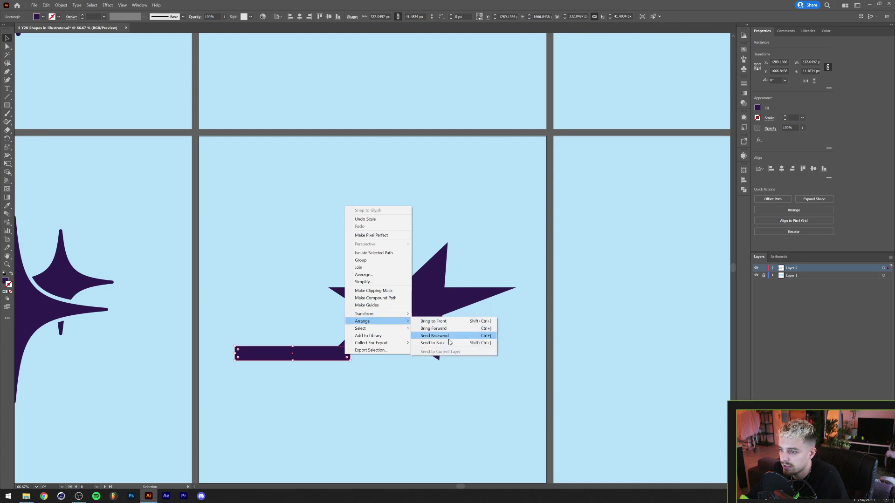
left_click(447, 344)
Thin the rectangle to a bar about 21 px high and shorten it to end just behind the star's lower-left tip.
left_click_drag(349, 349, 348, 349)
left_click_drag(289, 347, 289, 354)
left_click_drag(347, 357, 331, 357)
left_click(320, 383)
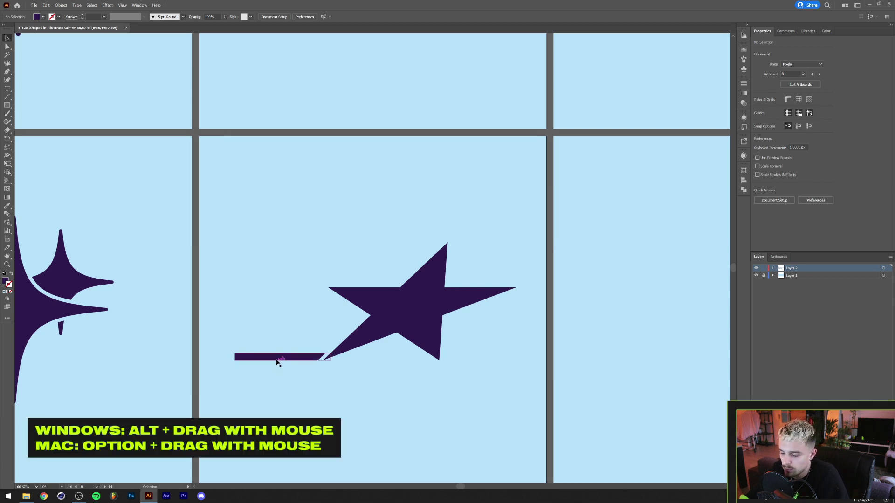
Duplicate the bar straight up, level with the star's top tip, and lengthen the copy until it reaches that tip.
left_click_drag(276, 361, 303, 251)
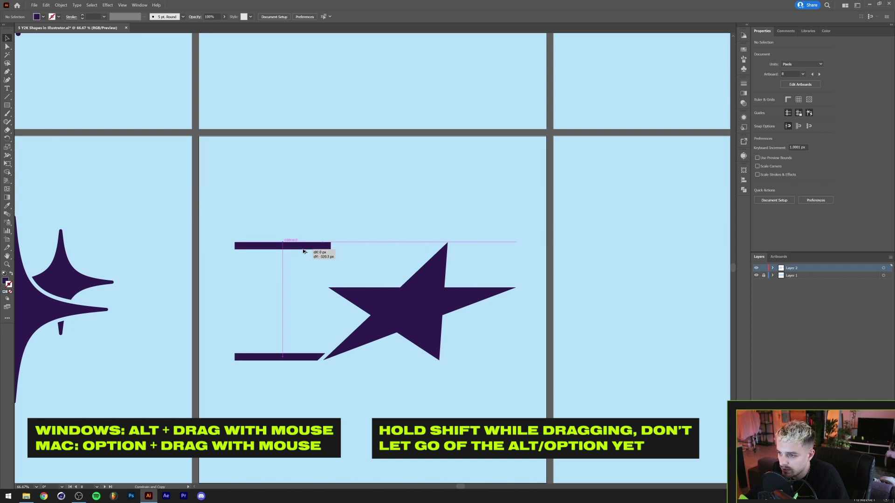
left_click_drag(304, 251, 446, 250)
left_click(250, 205)
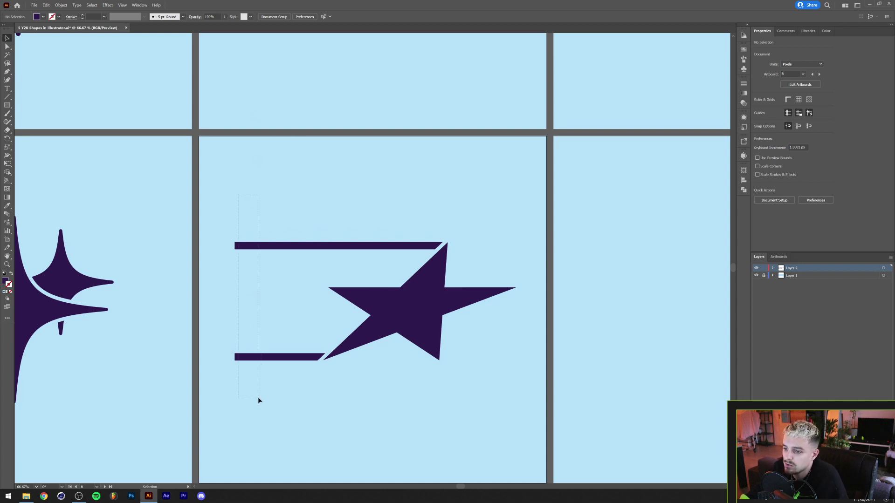
Select both horizontal bars and make a blend between them.
left_click_drag(258, 397, 258, 398)
left_click(62, 6)
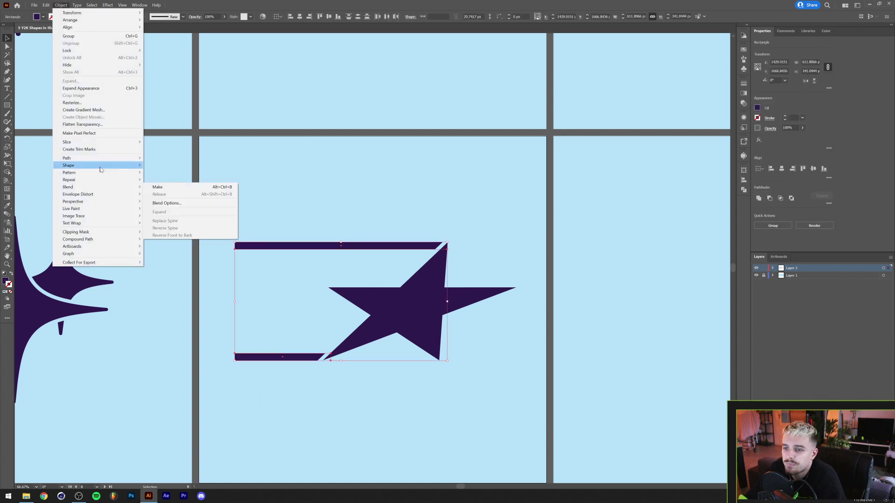
mouse_move(135, 187)
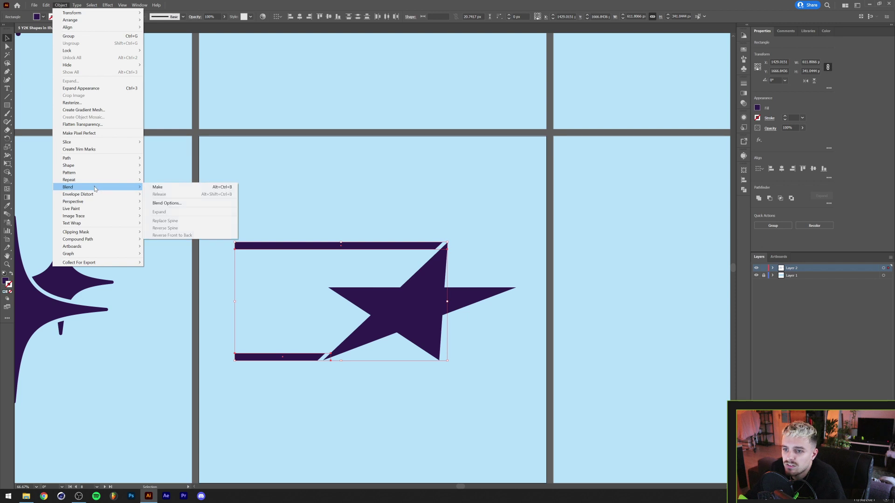
left_click(159, 187)
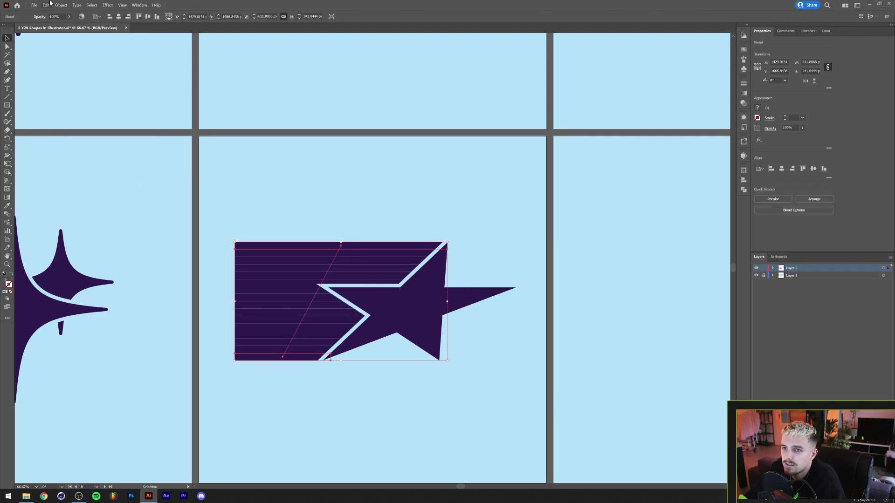
Set the blend's spacing to Specified Steps with 9 steps and deselect it.
left_click(58, 6)
mouse_move(121, 187)
left_click(167, 203)
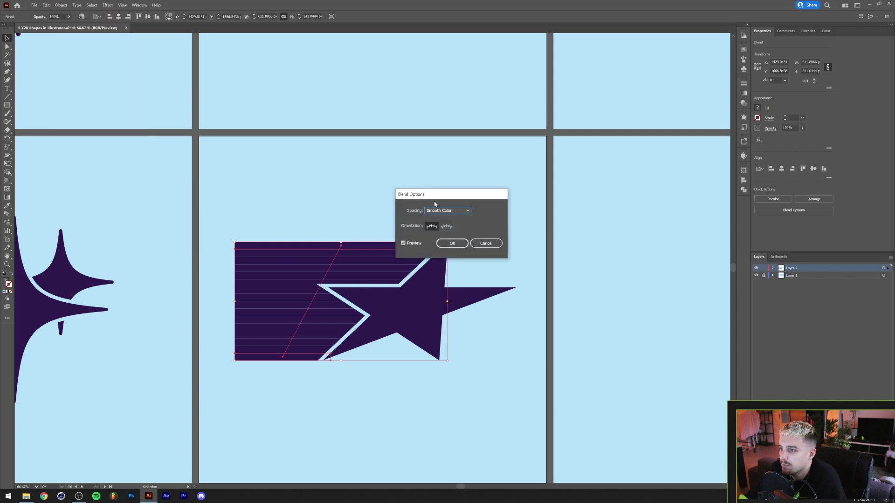
left_click(445, 211)
left_click(443, 226)
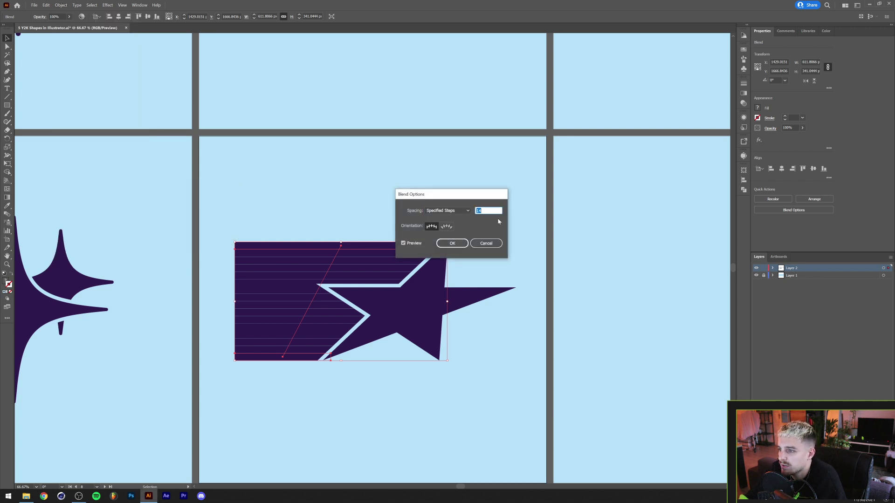
type("8")
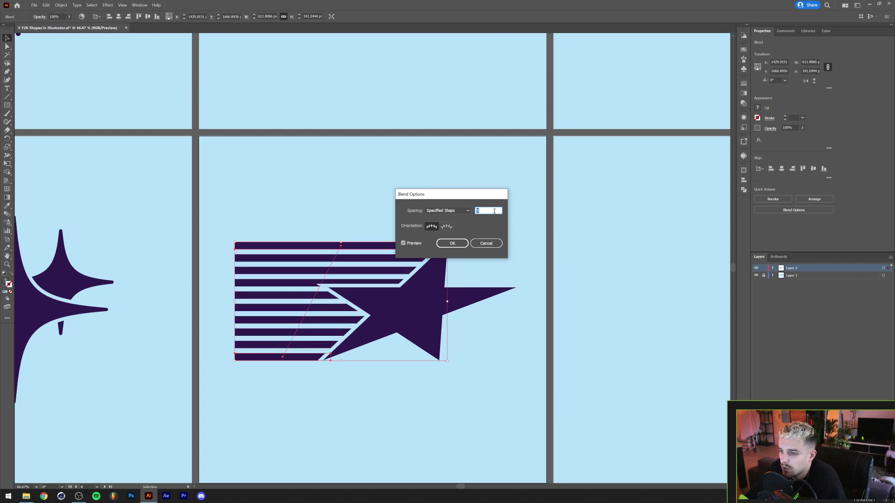
key("Up")
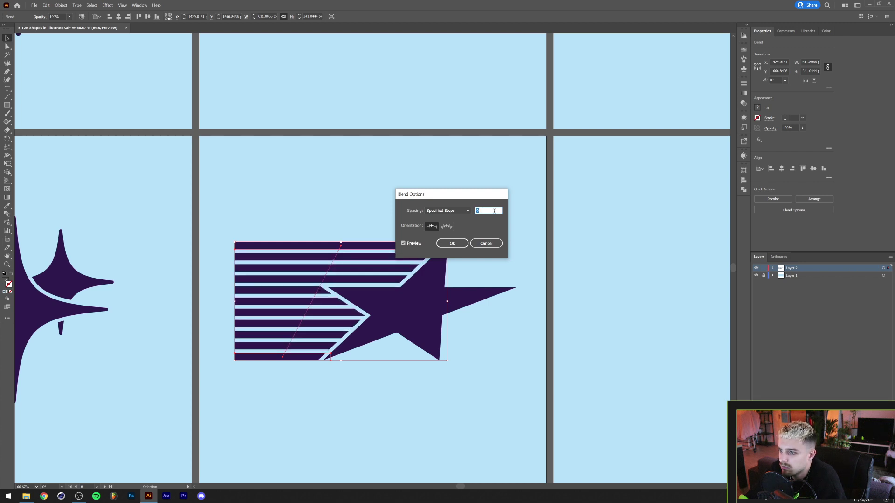
left_click(451, 249)
left_click(257, 191)
Expand the blend behind the star into separate bars and deselect them.
scroll(256, 191, "down", 1)
left_click_drag(276, 216, 302, 242)
scroll(327, 311, "up", 2)
left_click(256, 355)
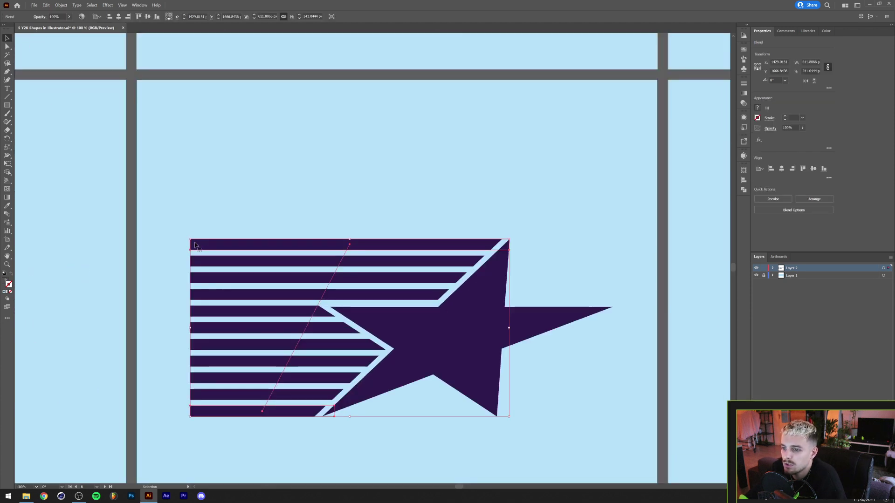
left_click(56, 6)
mouse_move(112, 187)
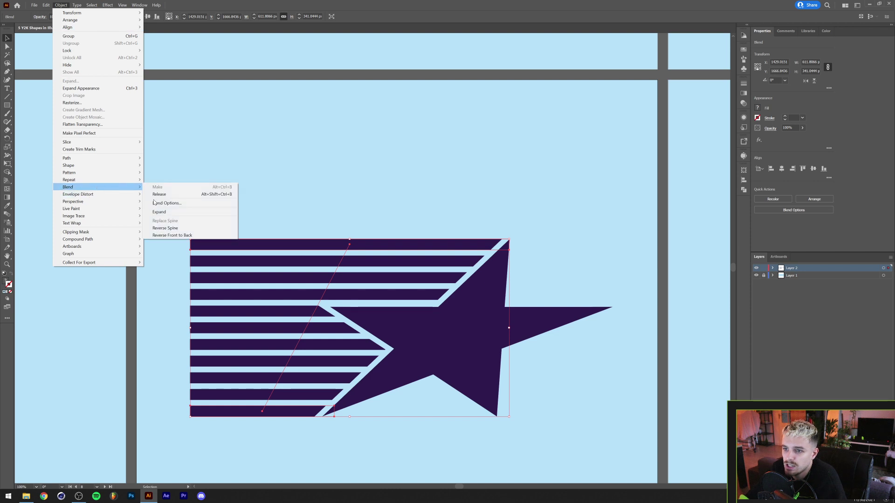
left_click(172, 212)
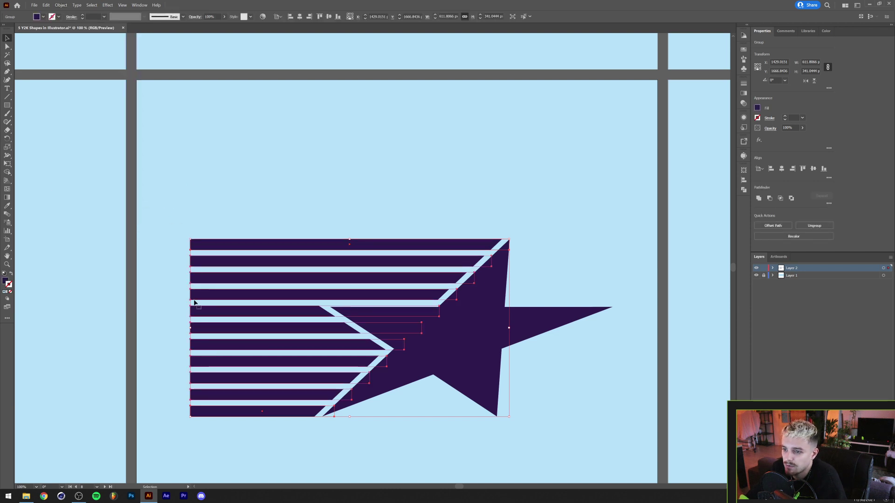
left_click(281, 125)
Draw a wide ellipse about 625 × 260 px in the middle of the empty artboard below the curved-arrows reference.
key("ctrl+minus")
key("ctrl+minus")
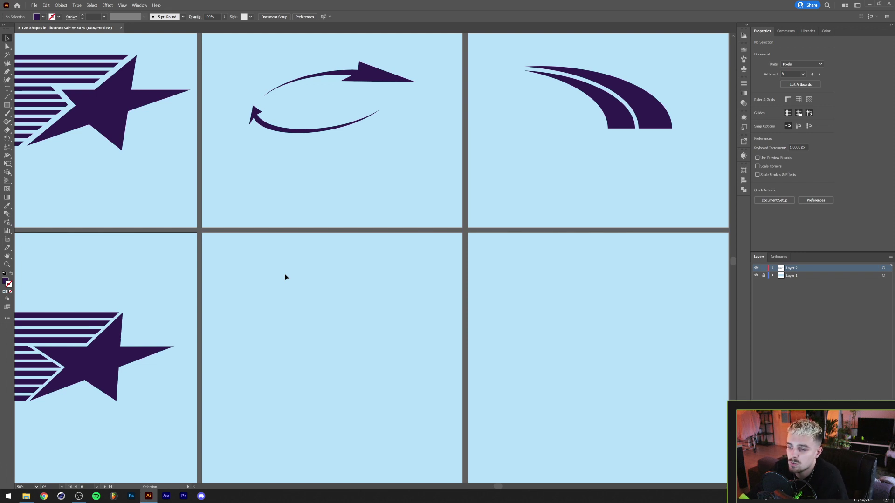
scroll(287, 278, "down", 2)
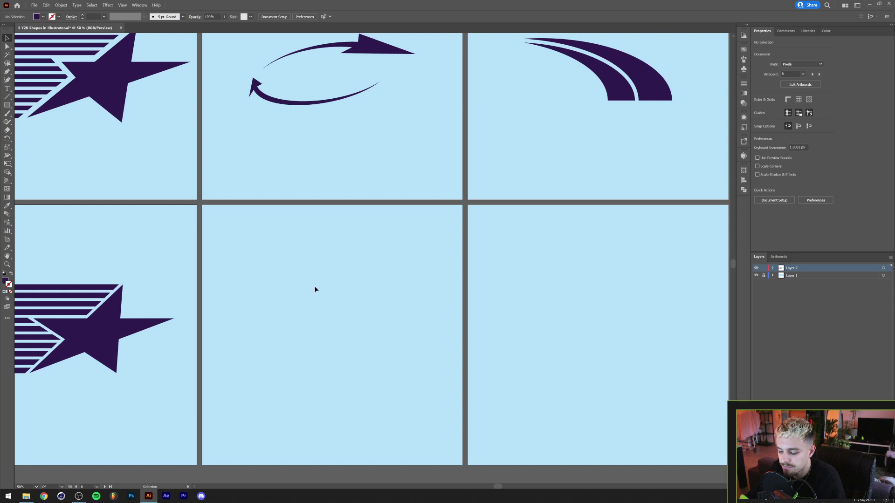
key("l")
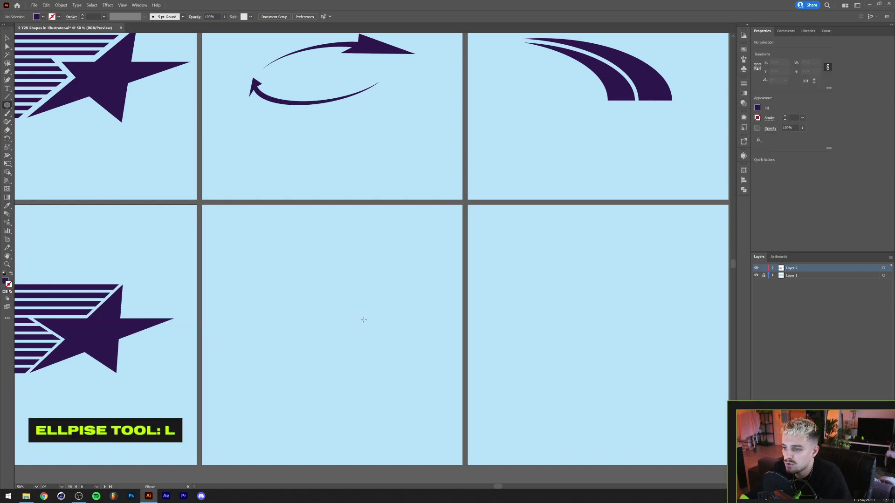
left_click_drag(331, 334, 414, 301)
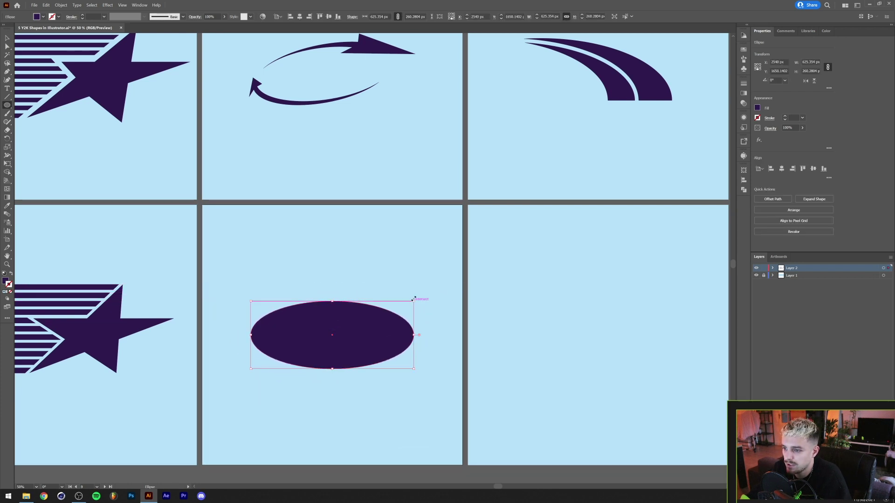
scroll(369, 277, "up", 1)
key("v")
scroll(261, 300, "up", 1)
scroll(261, 299, "down", 1)
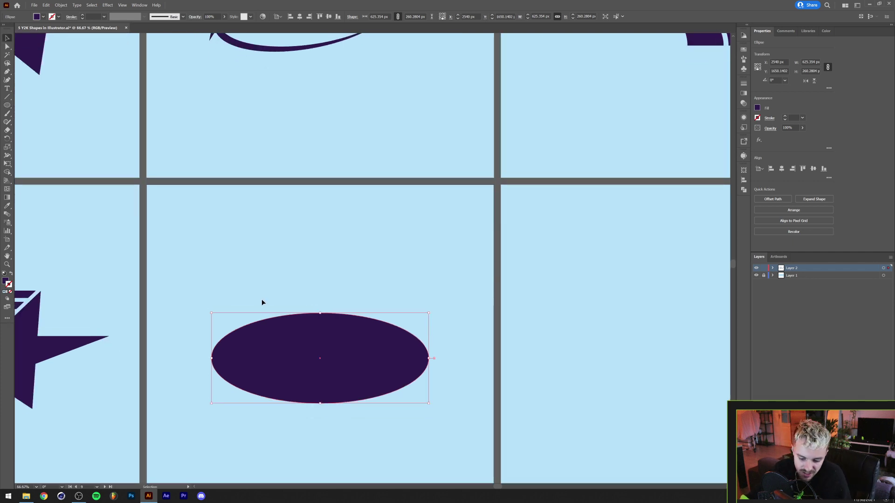
Add anchor points midway between the existing ones on the ellipse's path.
key("a")
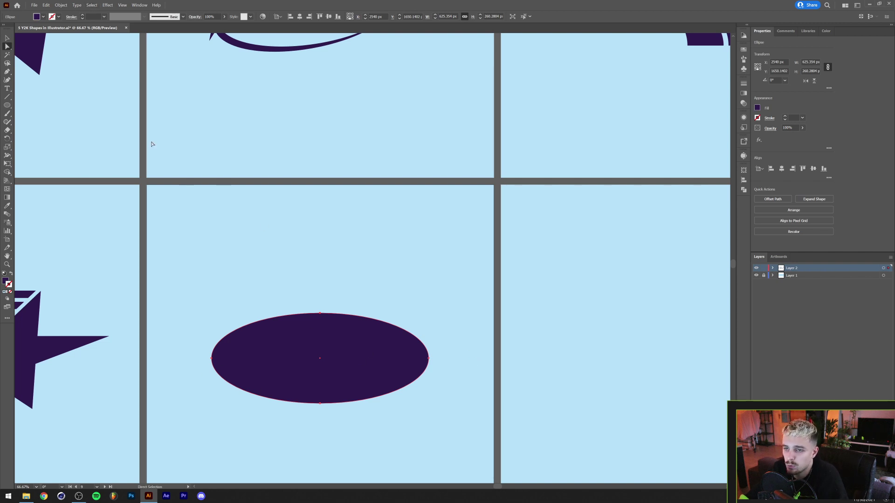
left_click(62, 5)
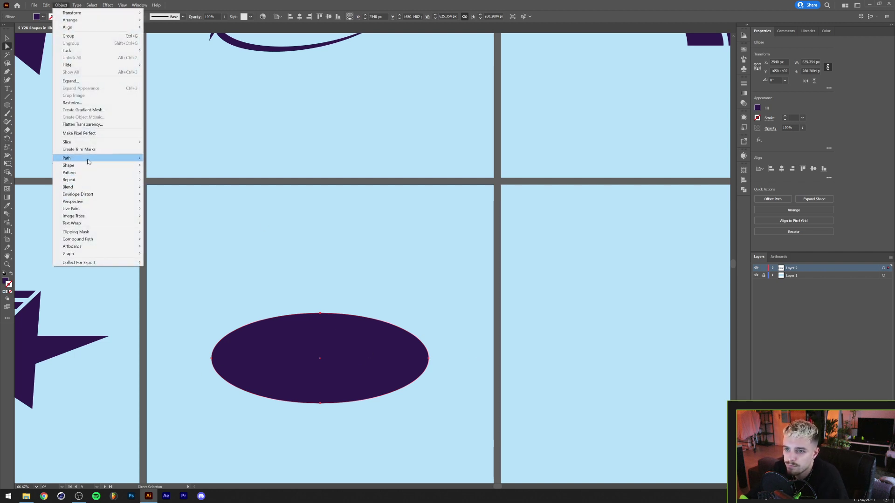
mouse_move(108, 158)
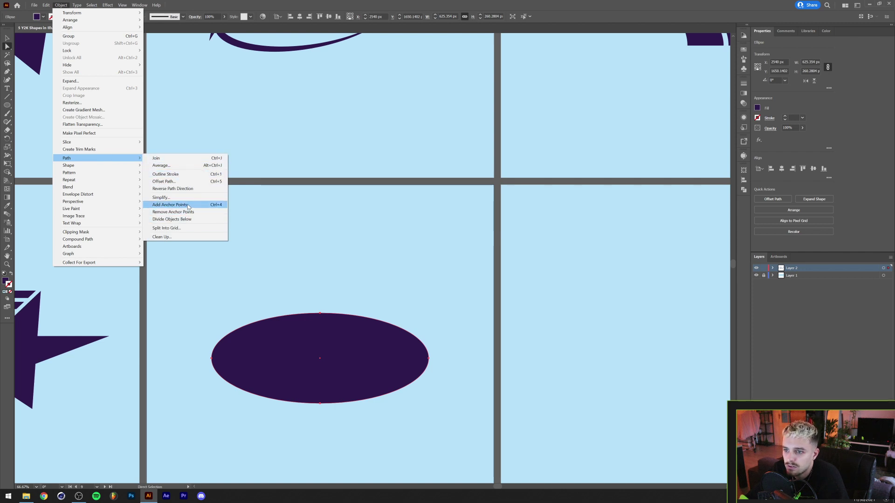
left_click(216, 207)
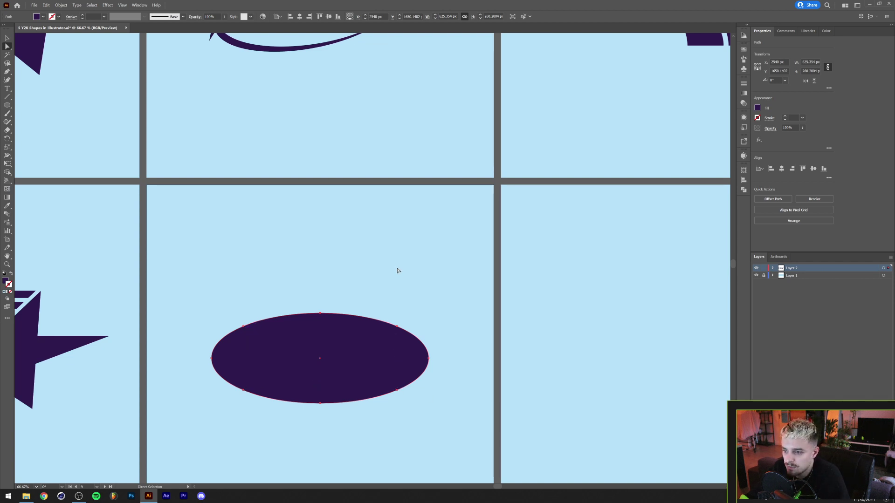
Add anchor points midway between the existing ones on the ellipse's path two more times.
left_click(61, 5)
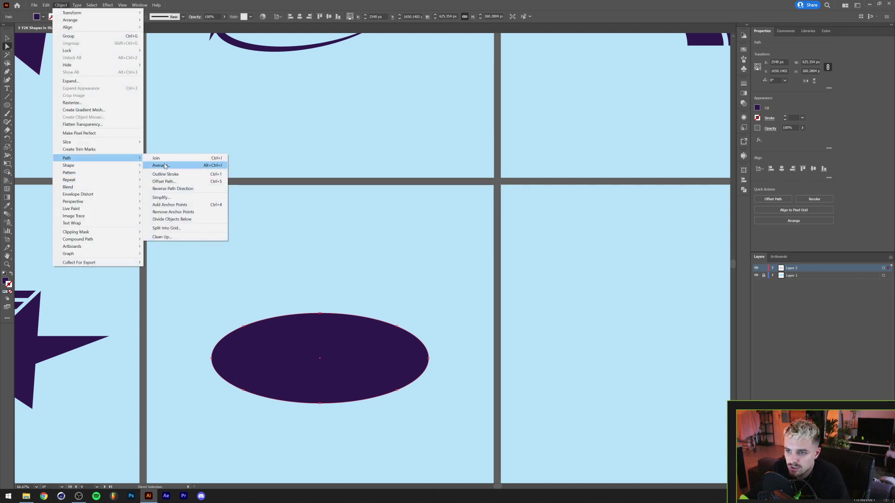
left_click(188, 206)
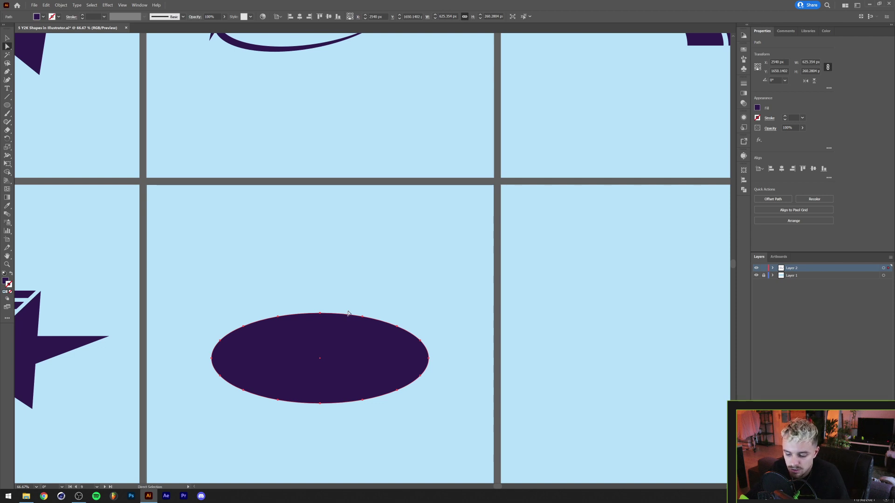
key("ctrl+4")
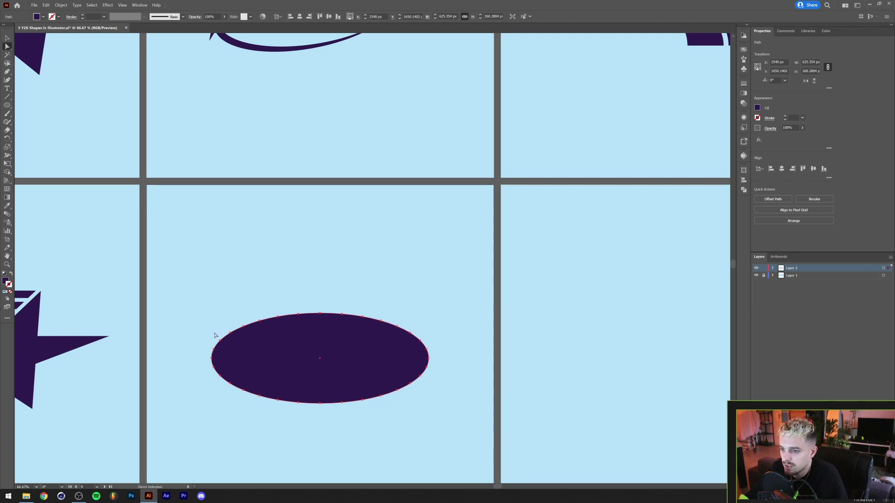
Split the ellipse into two arcs by deleting the anchor points just above its leftmost and just below its rightmost point.
left_click(214, 357)
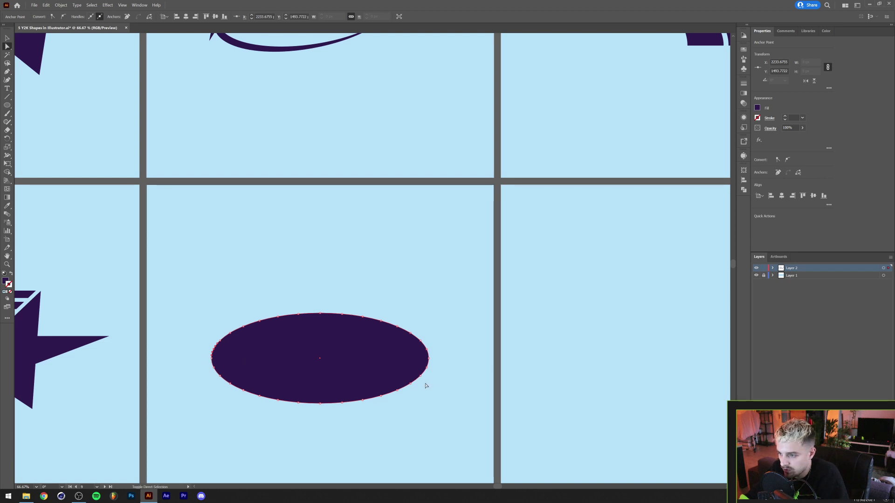
left_click_drag(426, 383, 434, 362)
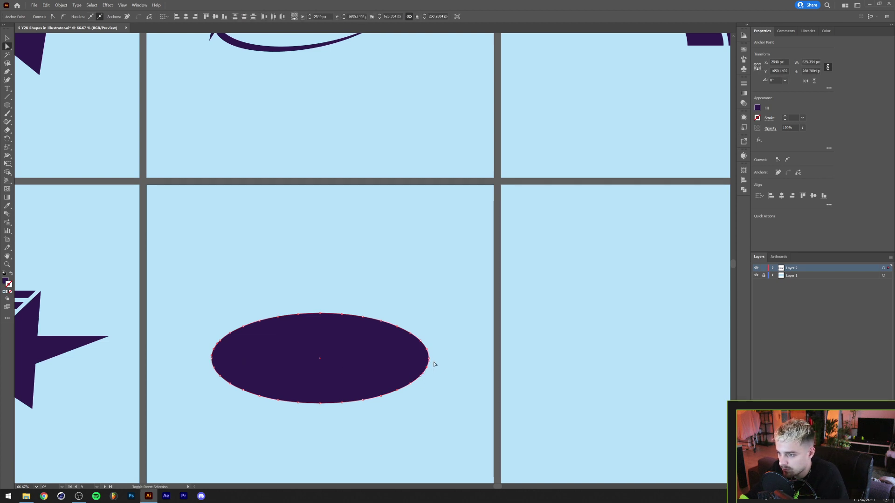
key("Delete")
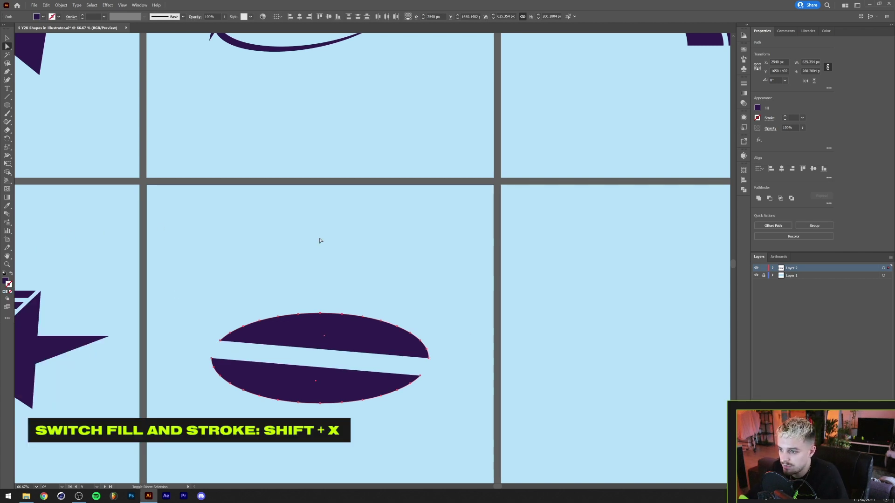
Swap the fill and stroke of both arcs and set their stroke weight to 10 pt.
key("shift+x")
key("v")
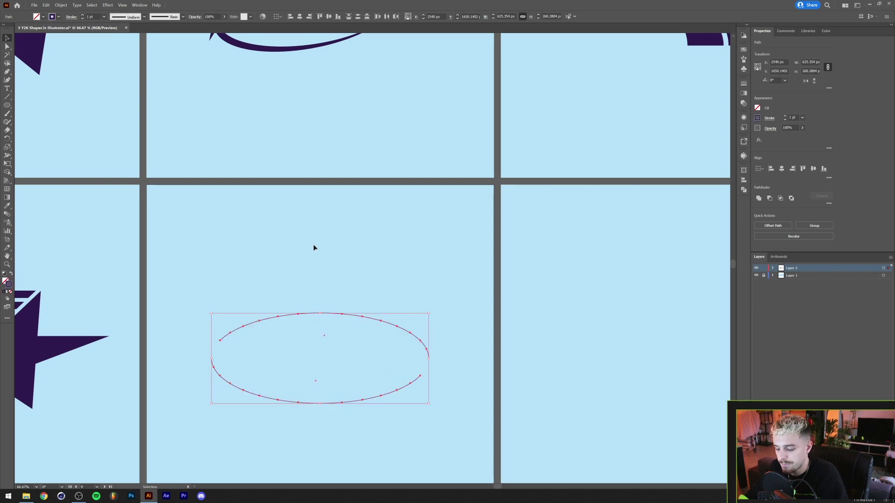
left_click(330, 277)
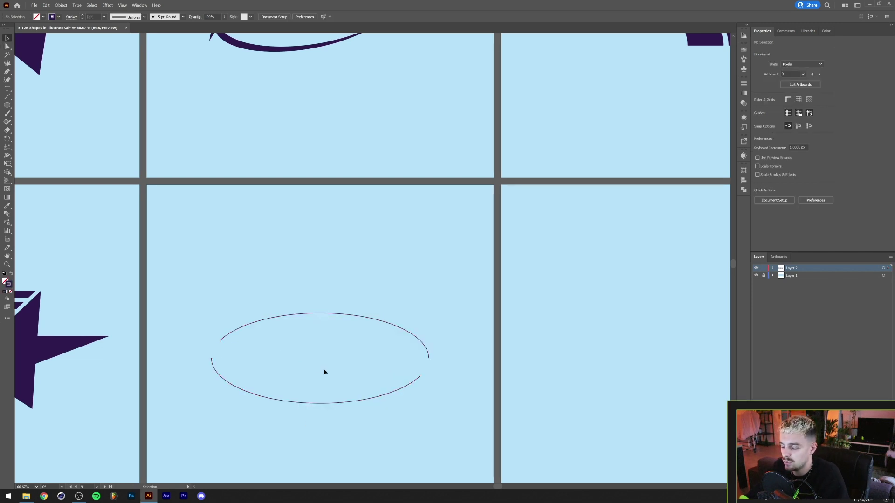
left_click_drag(204, 261, 348, 433)
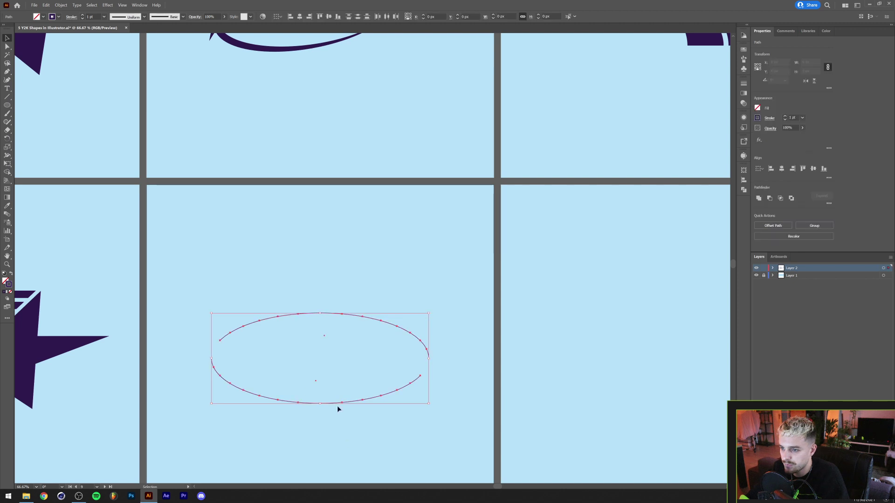
left_click(82, 15, "shift")
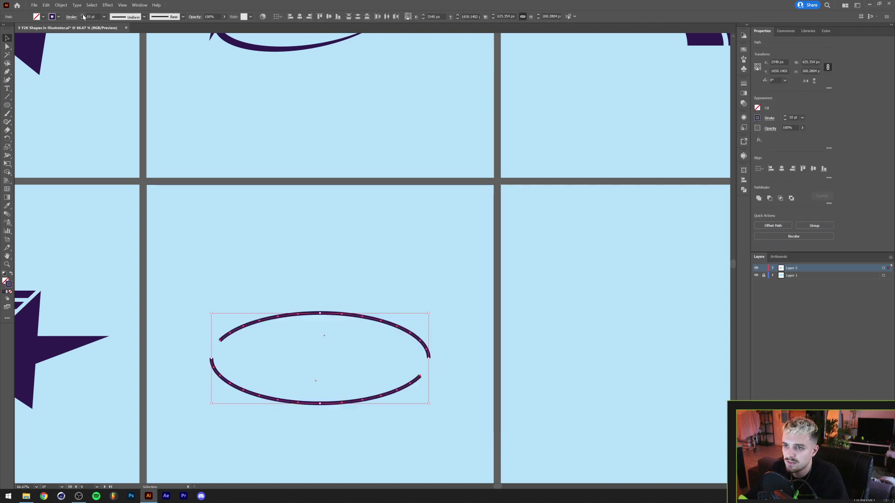
Apply the triangular width profile that tapers to one end to both arcs and raise their stroke weight to 20 pt.
scroll(398, 228, "up", 2)
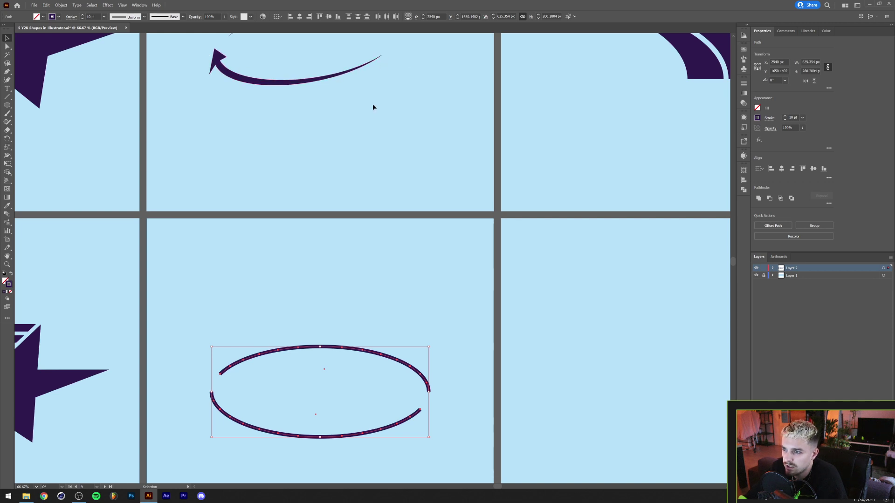
scroll(256, 280, "down", 3)
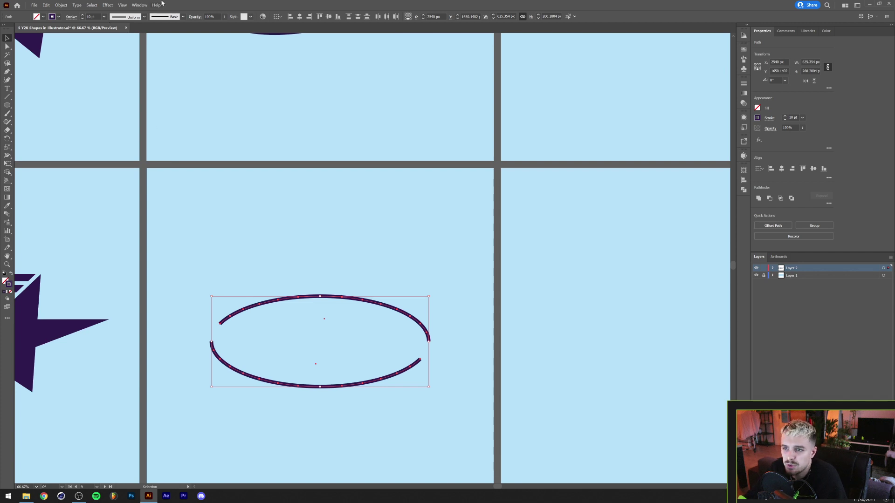
left_click(144, 17)
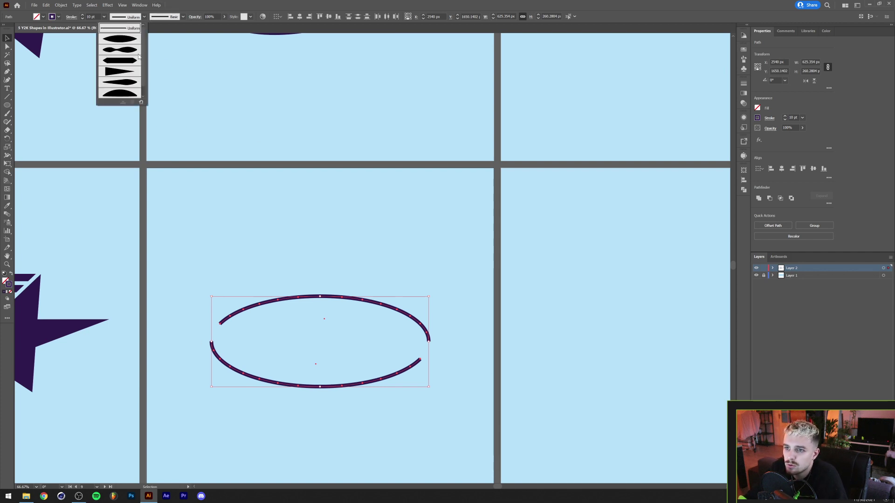
left_click(118, 73)
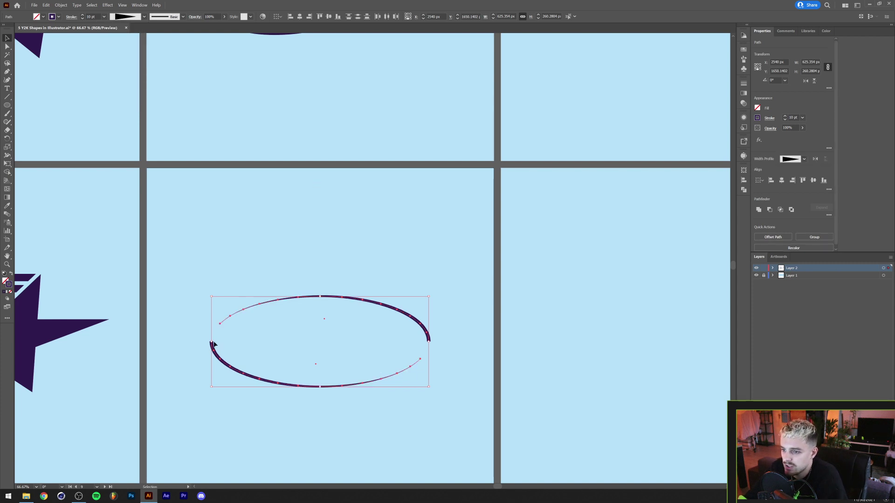
left_click(238, 266)
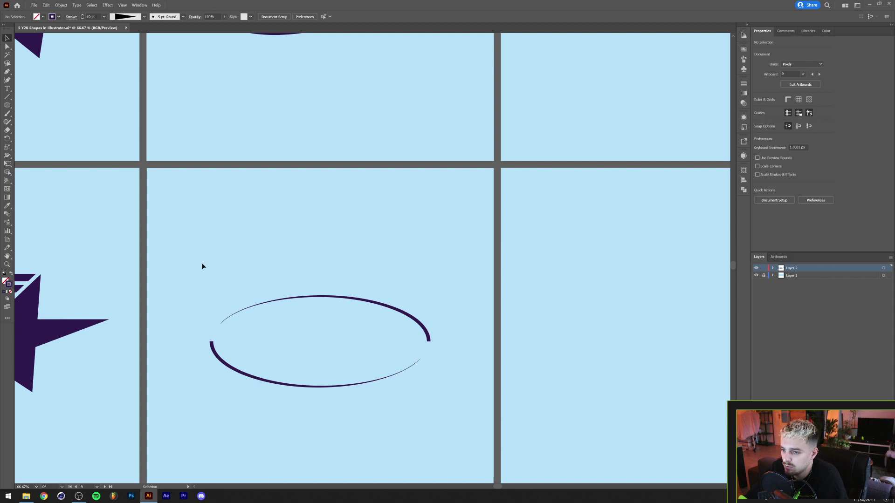
left_click_drag(423, 434, 426, 432)
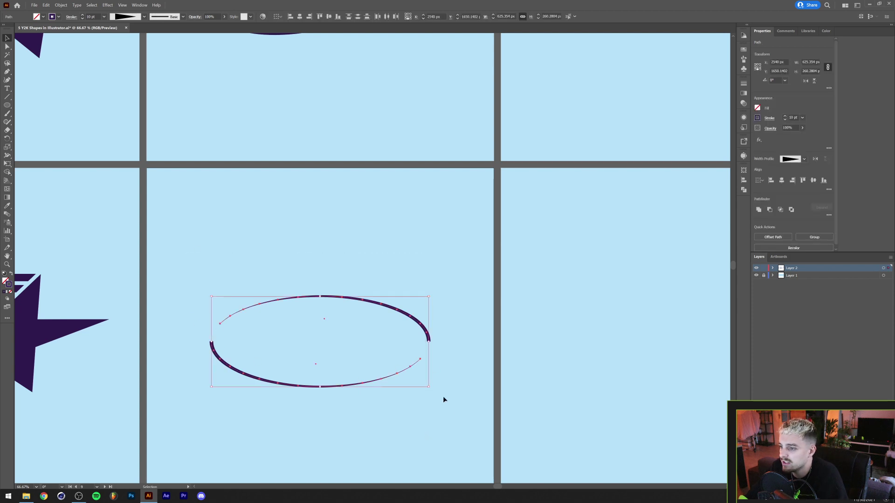
left_click(786, 118)
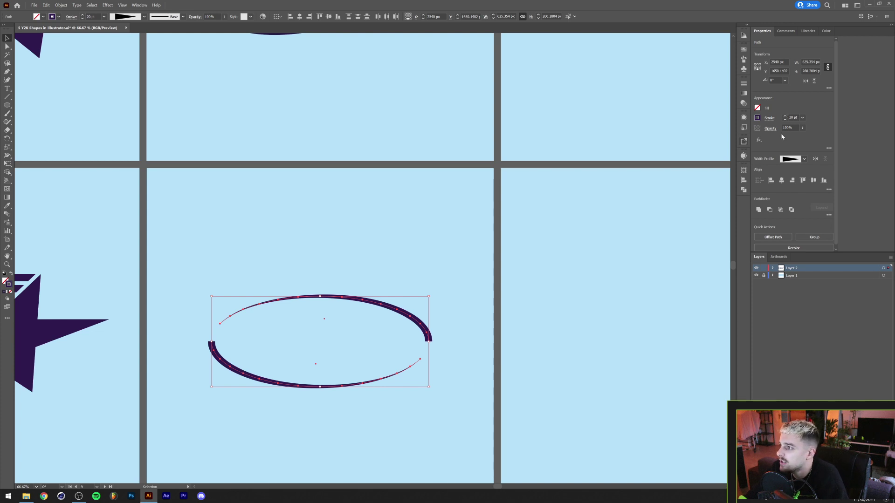
Add the Arrow 3 arrowhead to the thick ends of both arcs and scale it to 30%.
left_click(70, 17)
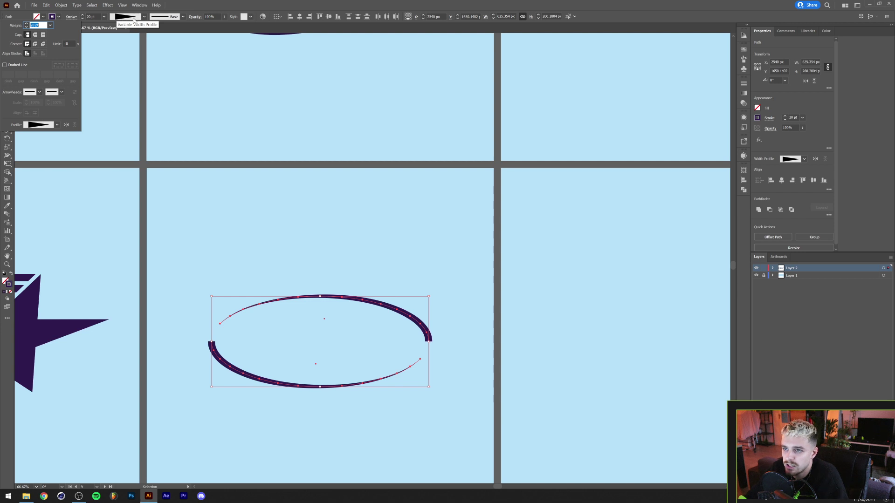
left_click(40, 92)
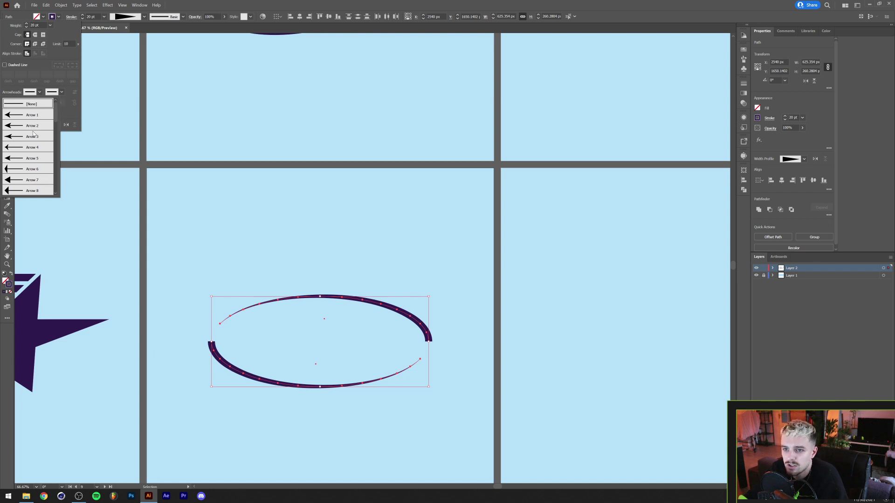
left_click(18, 137)
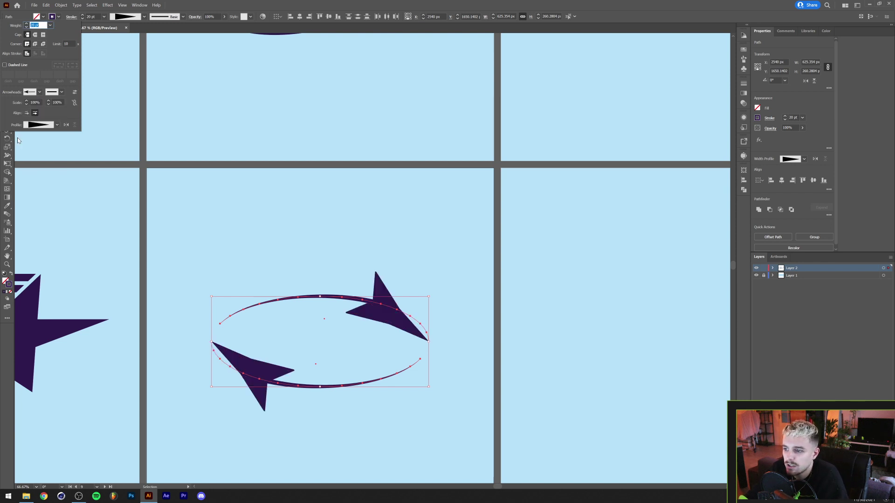
left_click(26, 106)
left_click(26, 106)
left_click(26, 106)
left_click(26, 106)
left_click(26, 106)
left_click(26, 107)
left_click(26, 106)
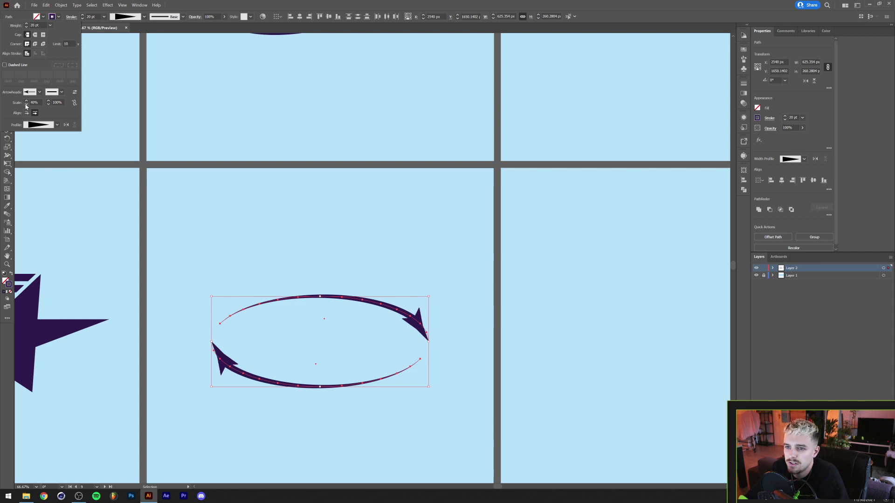
left_click(26, 106)
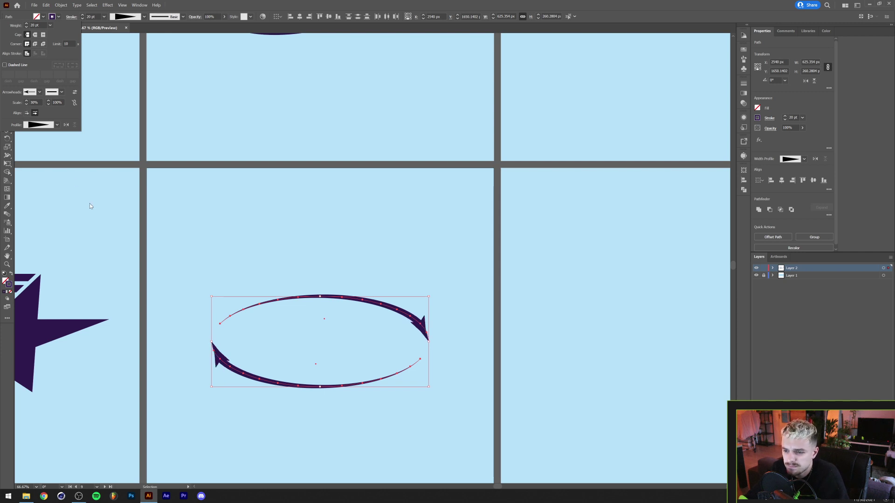
Extend the arrow tips beyond the path ends, and change the arrowheads to Arrow 5 at 29% scale.
left_click(27, 113)
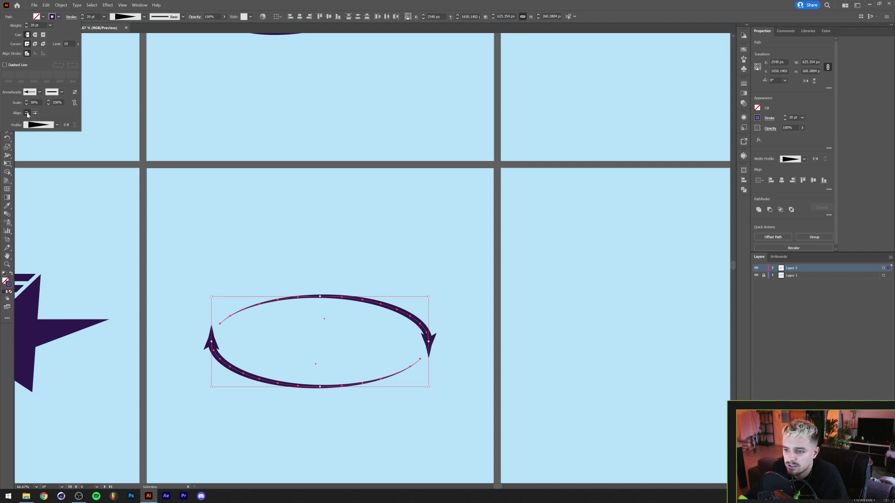
left_click(26, 104)
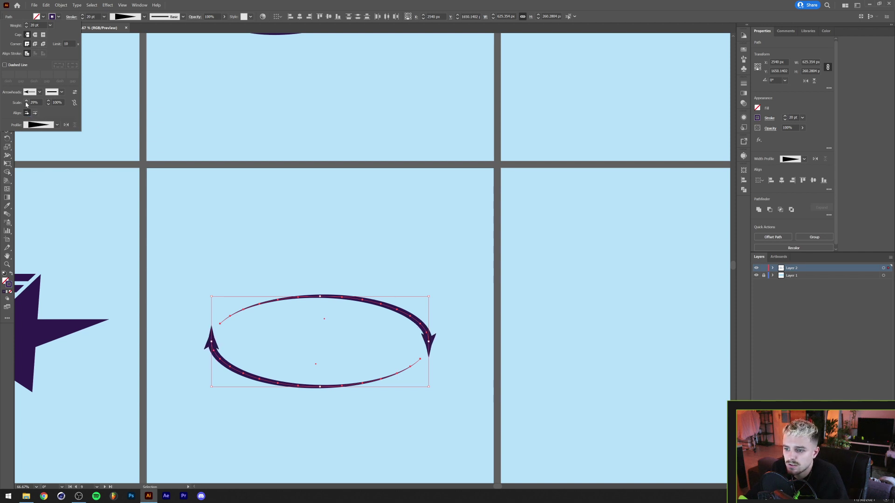
left_click(40, 92)
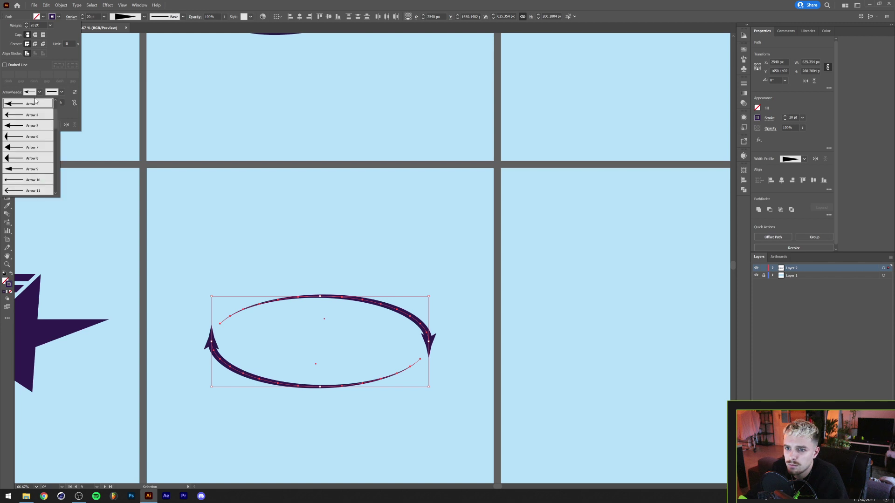
left_click(21, 128)
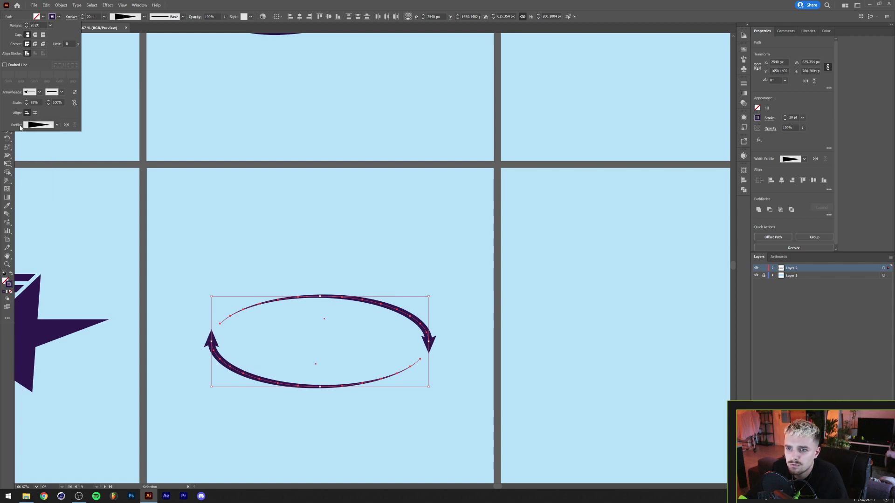
left_click(39, 92)
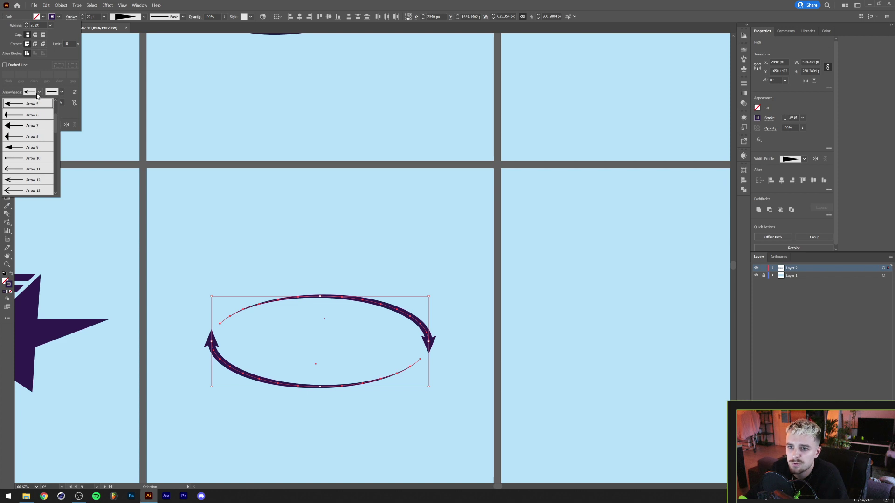
left_click(38, 93)
left_click(222, 265)
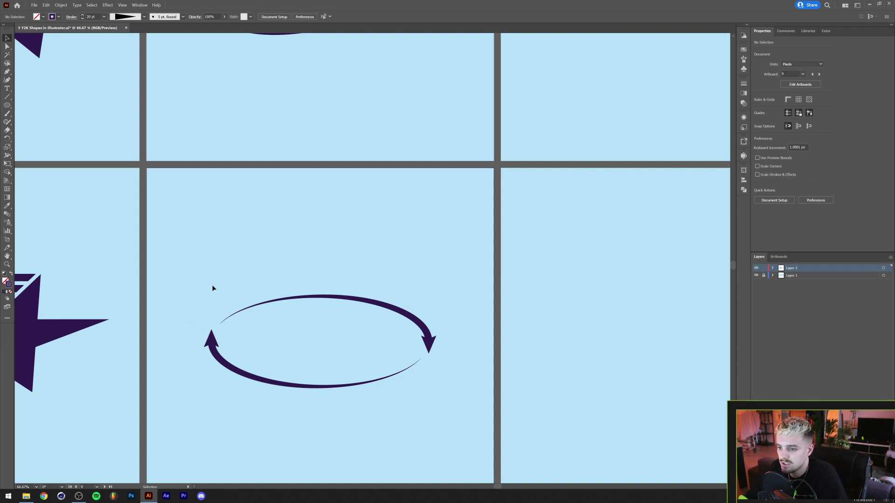
Shorten both curved arrows by deleting the last two anchor points at their arrowhead ends, one pair at a time.
key("a")
left_click(223, 349)
left_click(431, 345, "shift")
key("ctrl+z")
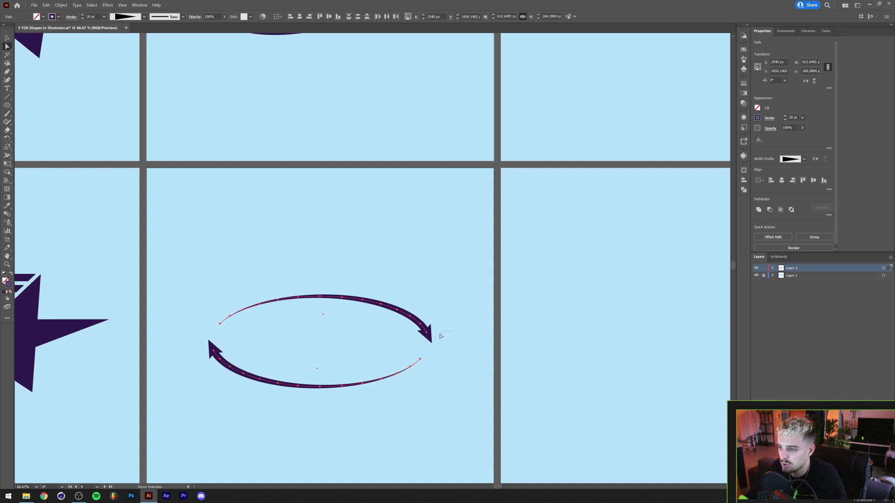
left_click_drag(395, 352, 394, 352)
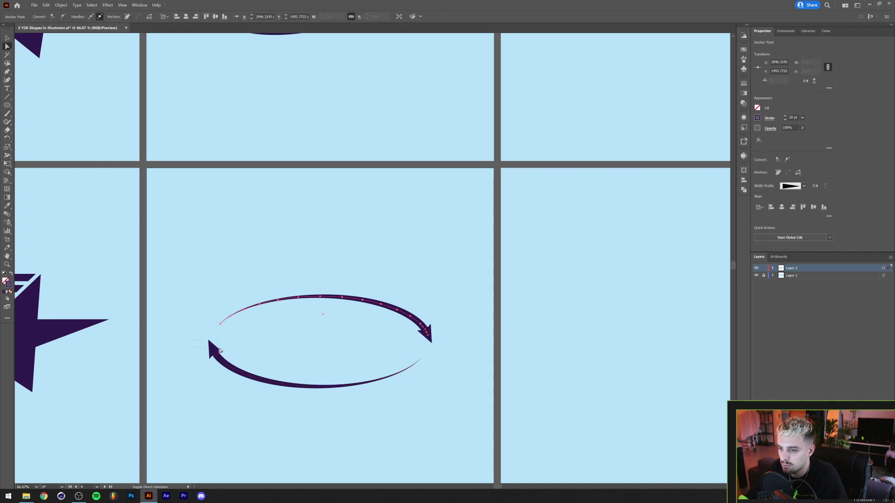
left_click_drag(228, 356, 229, 355)
left_click(242, 341)
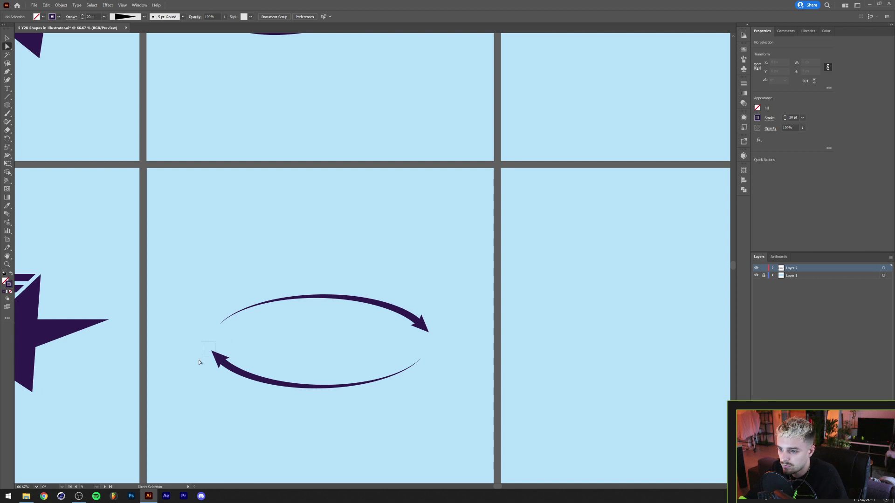
Try shortening both curved arrows by one more anchor point at their arrowhead ends, and undo that deletion.
left_click(225, 368)
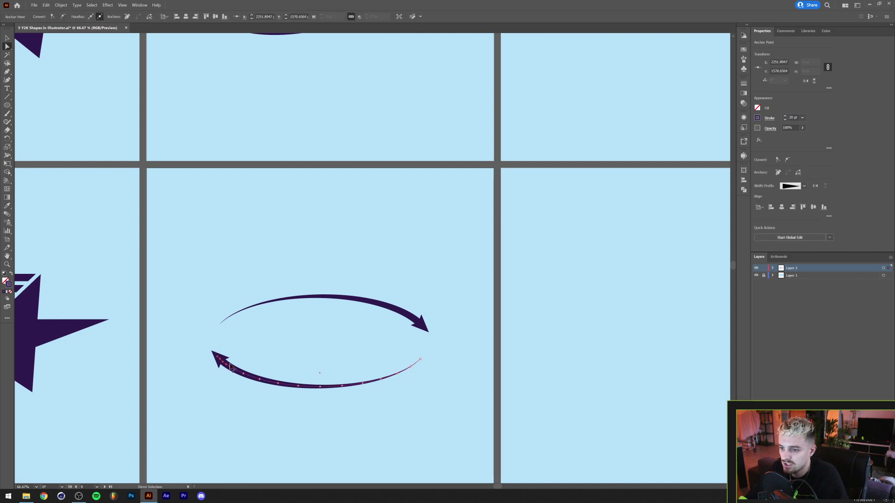
left_click(441, 318, "shift")
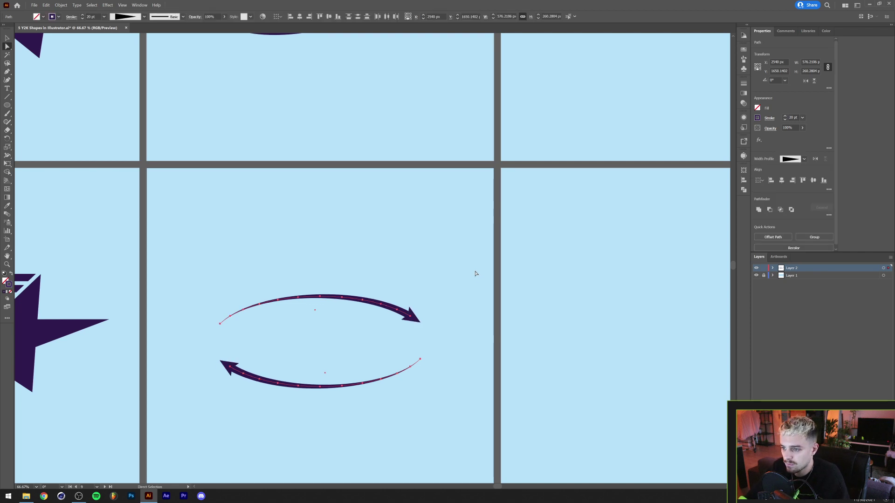
key("v")
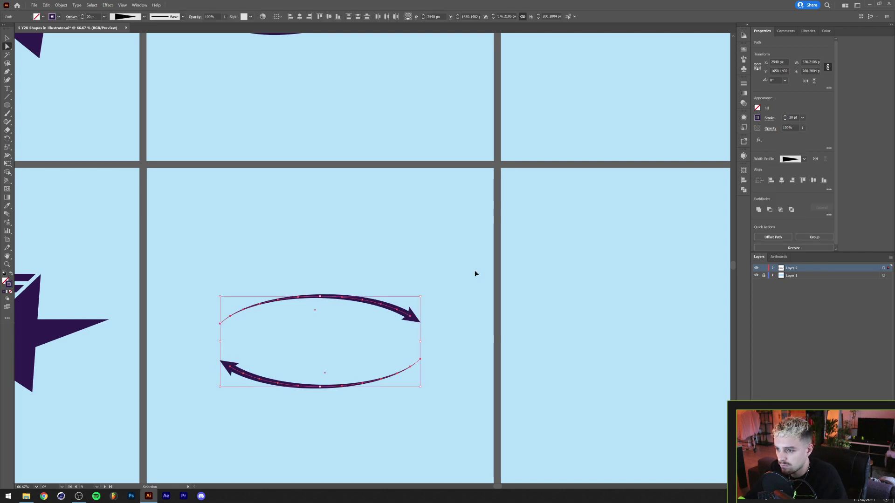
key("a")
key("v")
left_click(431, 257)
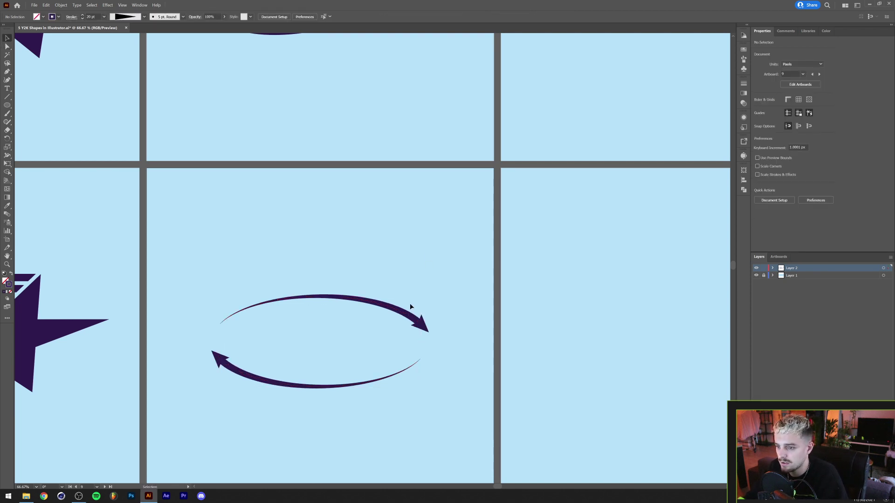
Thicken both curved arrows by setting their stroke weight to 40 pt.
scroll(413, 302, "down", 1)
left_click(339, 357)
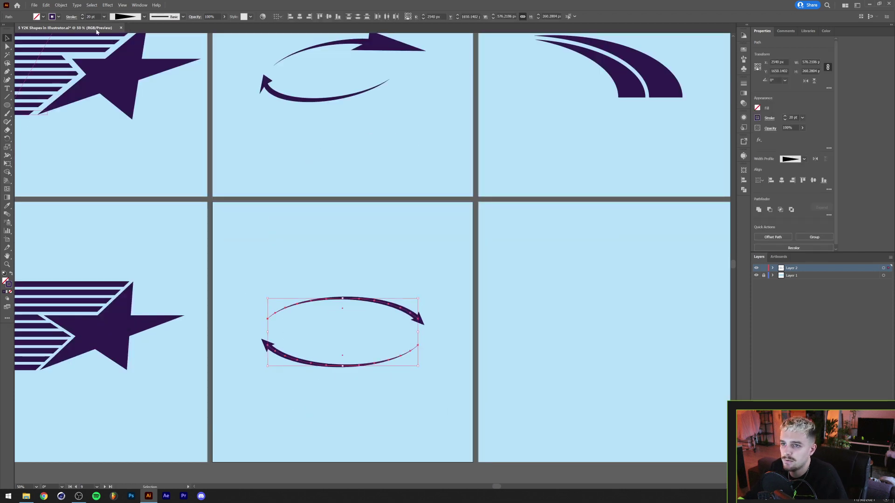
left_click(82, 15, "shift")
left_click(83, 15, "shift")
left_click(364, 220)
scroll(362, 260, "up", 2)
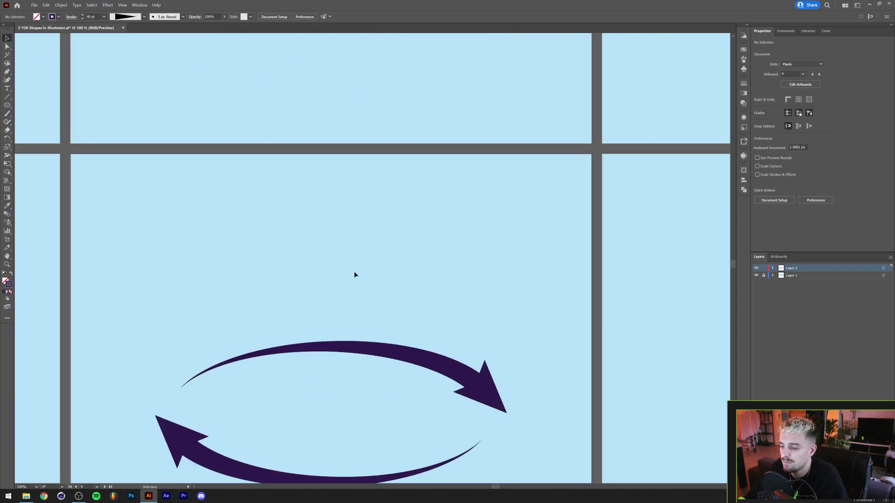
scroll(353, 274, "down", 2)
left_click_drag(354, 273, 352, 302)
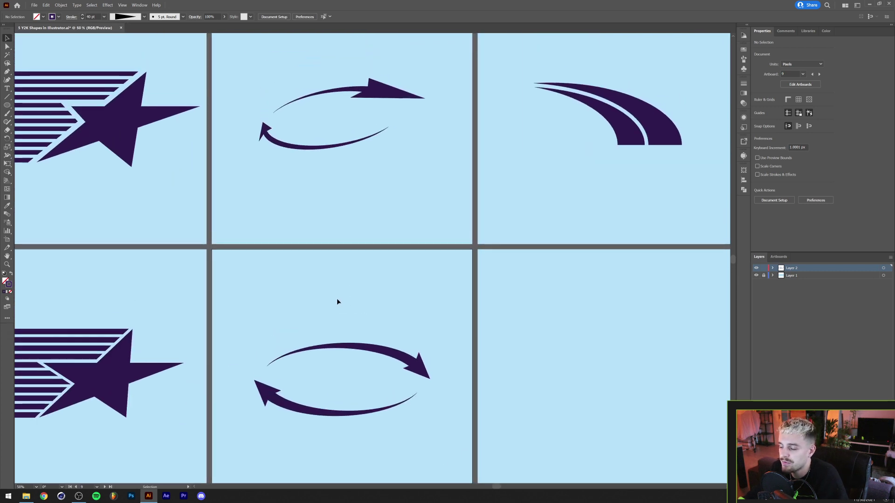
scroll(338, 305, "down", 1)
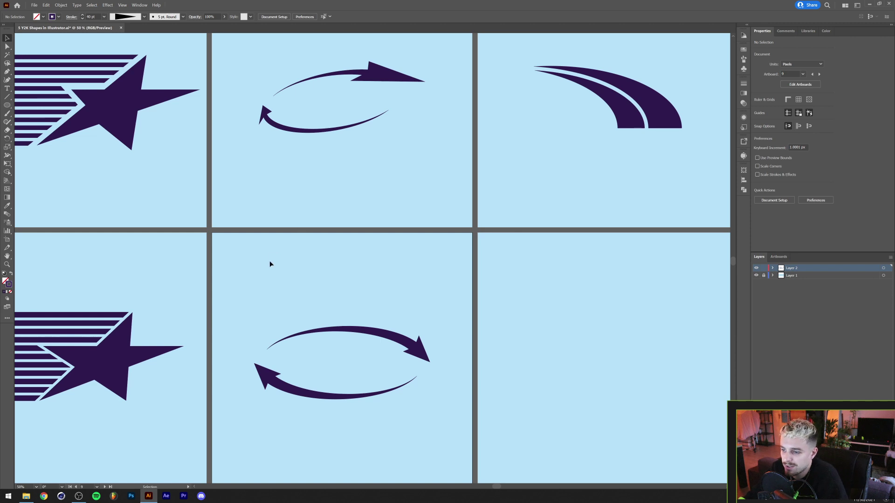
Outline the strokes of both curved arrows and unite the resulting shapes with Pathfinder.
left_click_drag(366, 408, 393, 444)
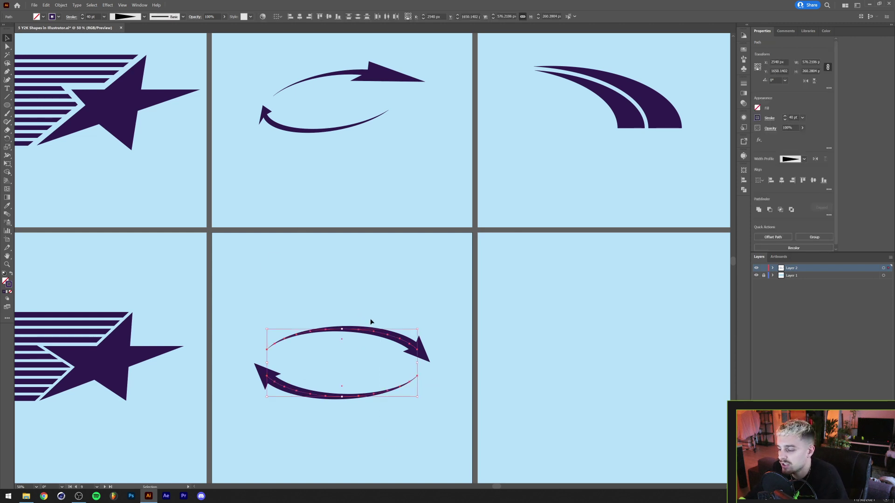
left_click(61, 5)
mouse_move(93, 158)
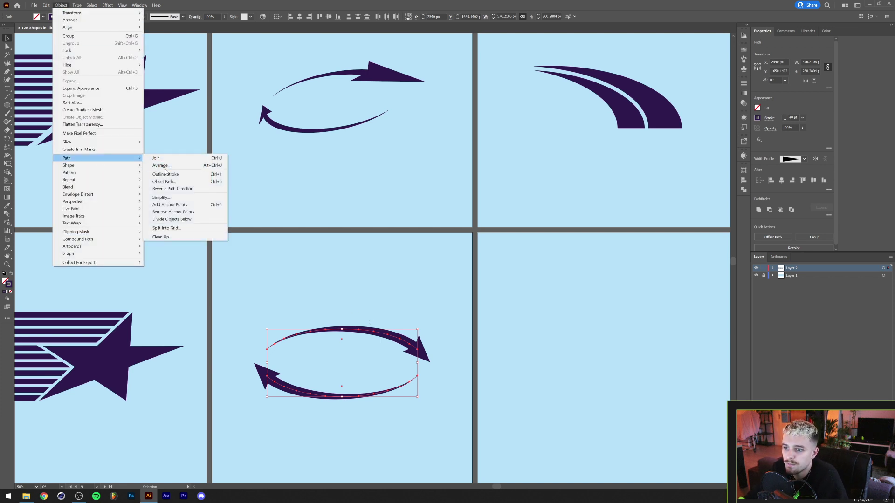
left_click(167, 175)
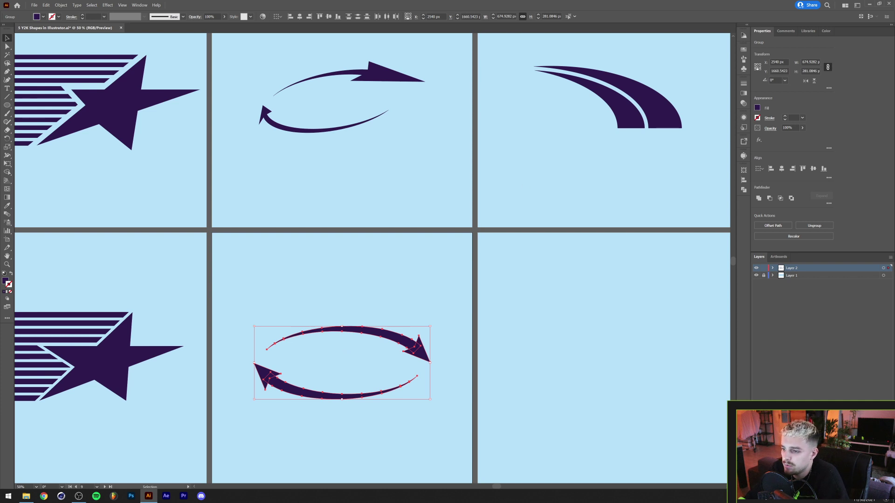
left_click(743, 190)
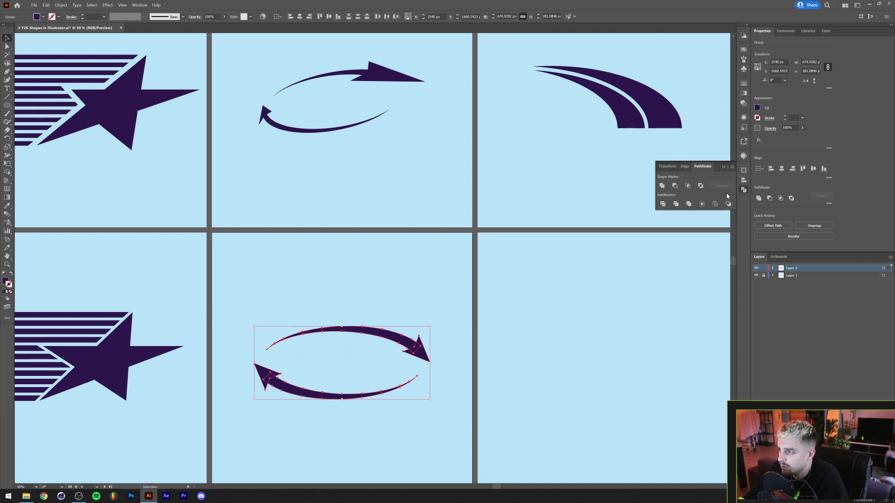
left_click(662, 187)
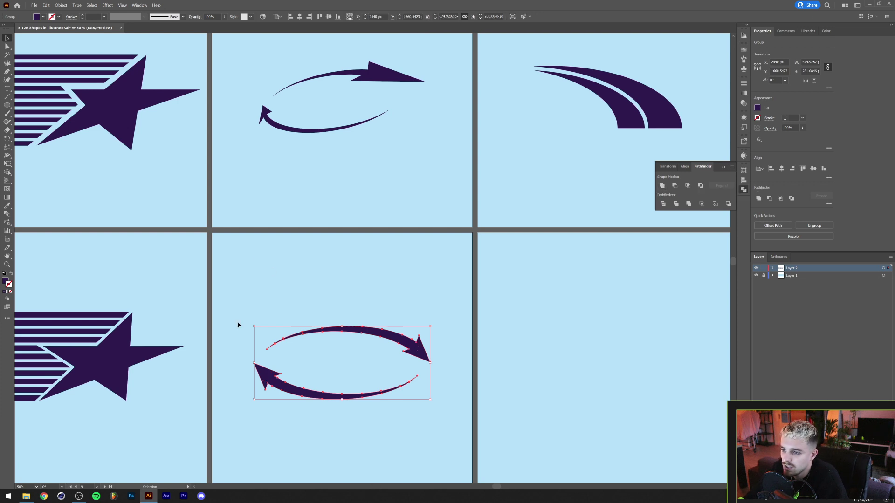
Apply a 3D Rotate (Classic) effect to the arrows with a custom rotation of 9°, 11°, 9° and a perspective of 129°.
left_click(107, 5)
mouse_move(136, 49)
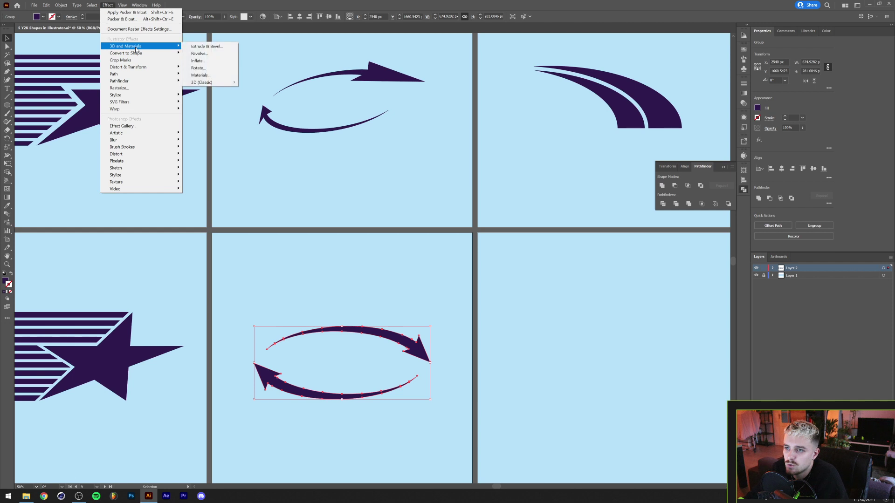
mouse_move(209, 84)
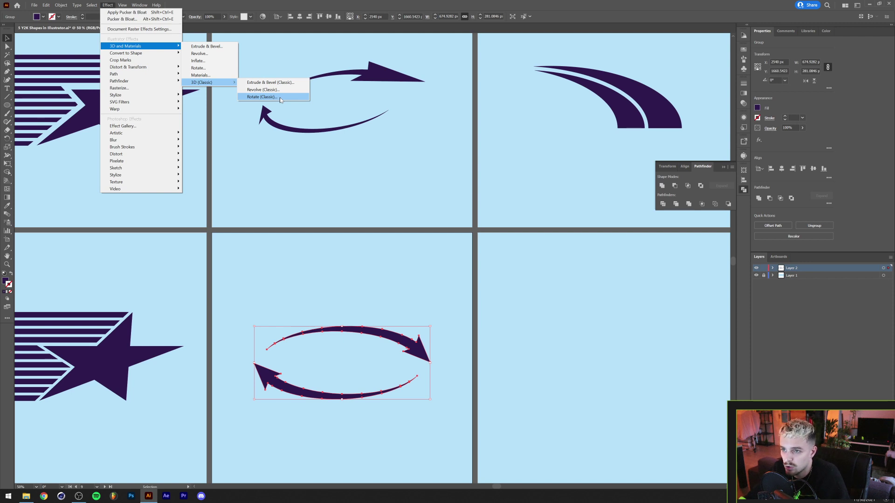
left_click(261, 97)
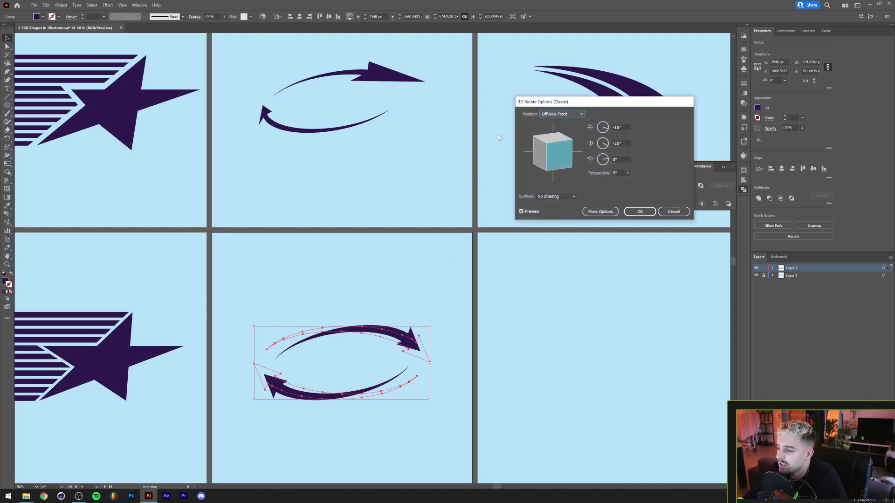
left_click_drag(586, 107, 429, 153)
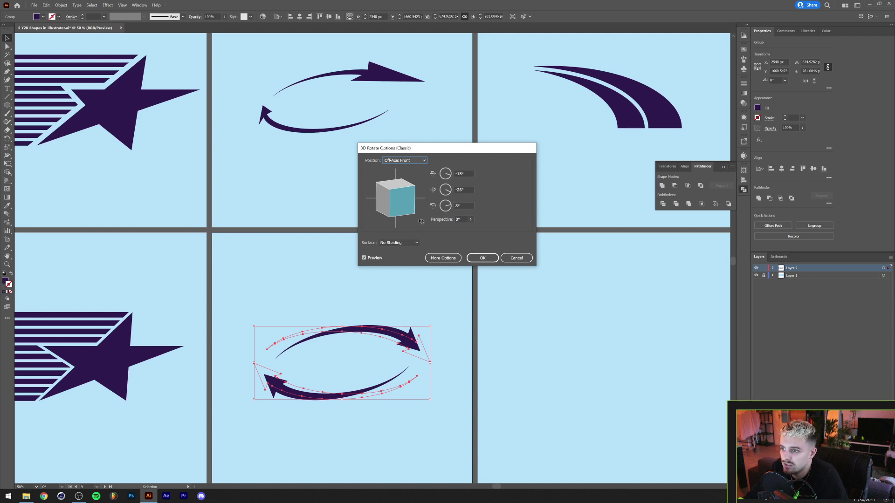
mouse_move(403, 201)
left_mouse_down()
mouse_move(386, 191)
mouse_move(407, 205)
left_mouse_up()
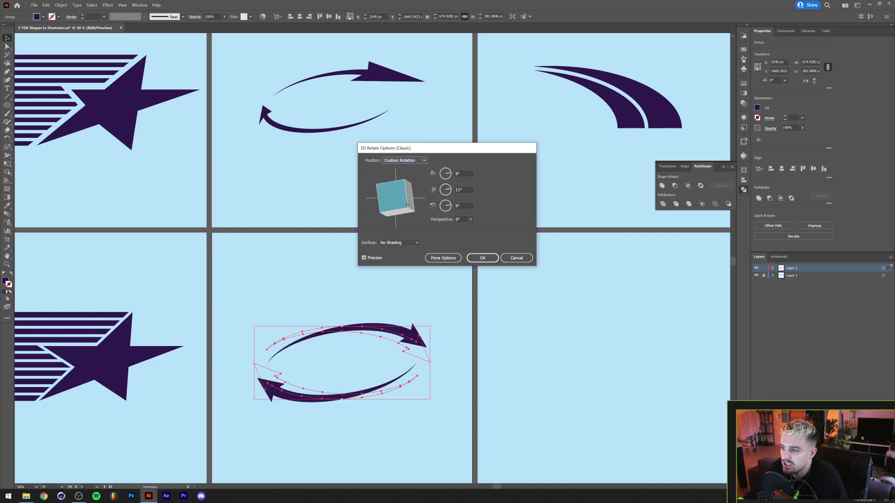
left_click(470, 220)
left_click_drag(444, 228, 465, 230)
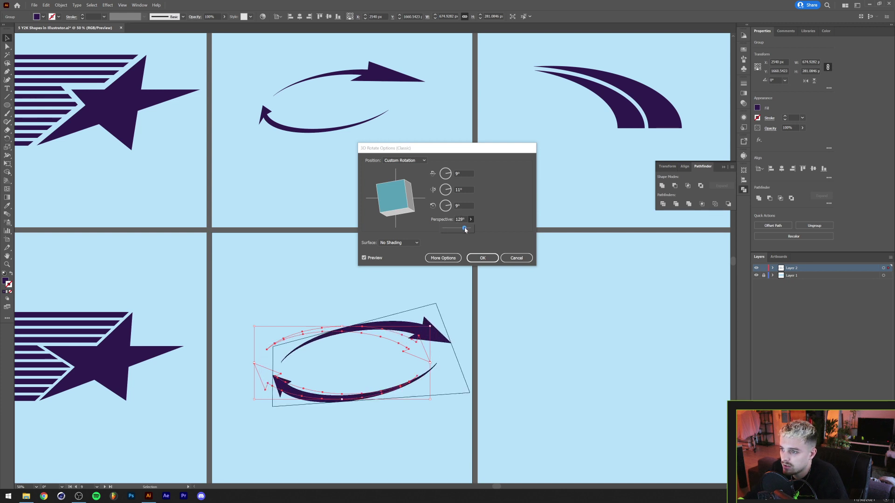
Adjust the arrows' 3D rotation to 27° around X, 42° around Y and 19° around Z.
left_click(470, 225)
left_click_drag(379, 199, 399, 200)
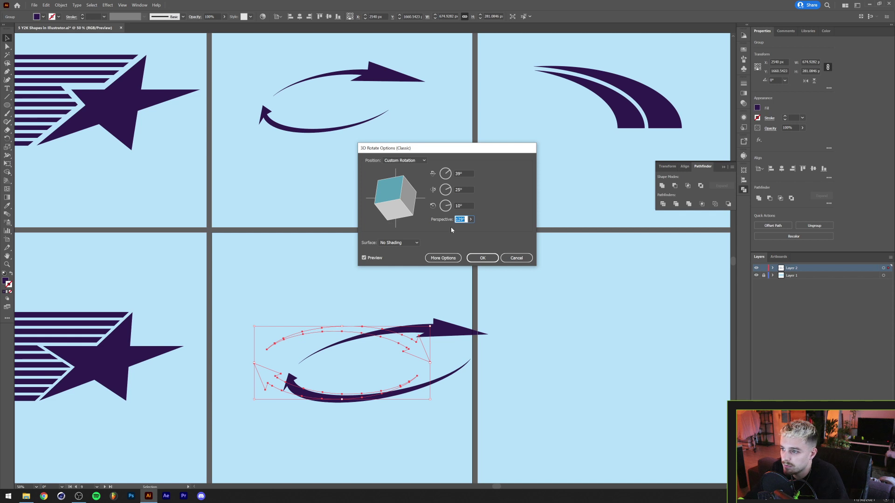
left_click_drag(393, 184, 390, 183)
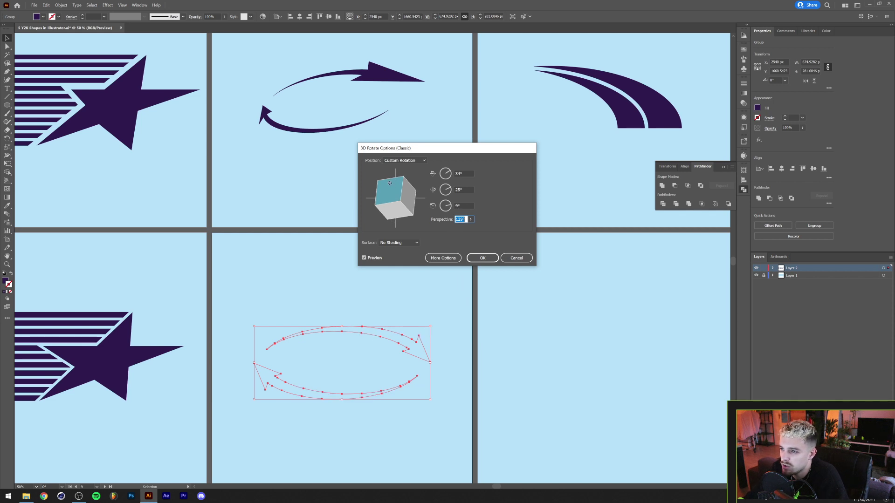
double_click(464, 206)
type("19")
double_click(463, 189)
type("42")
double_click(467, 173)
key("Down")
key("Down")
key("Down")
key("Down")
key("Down")
key("Down")
key("Down")
key("Down")
key("Down")
key("Down")
key("Down")
key("Down")
key("Down")
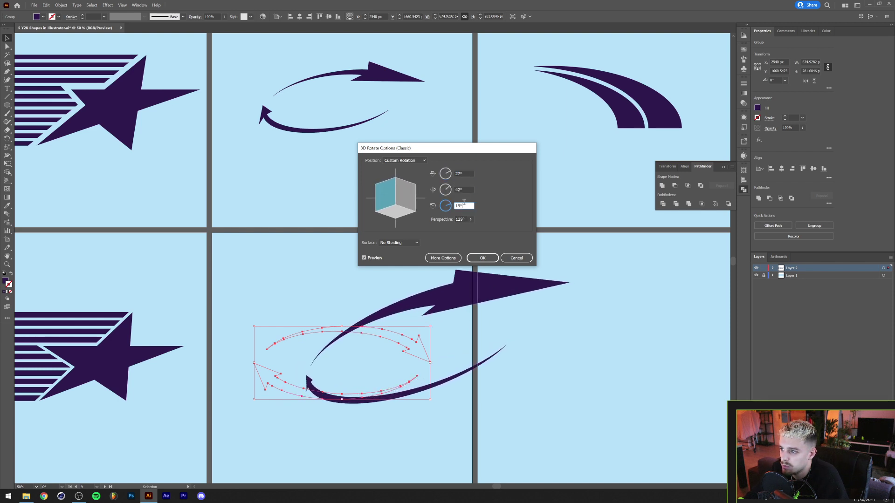
Lower the Z-axis rotation to 10° and apply the 3D rotation to the arrows.
double_click(465, 206)
key("Down")
key("Down")
key("Down")
key("Down")
key("Down")
key("Down")
key("Down")
key("Down")
key("Down")
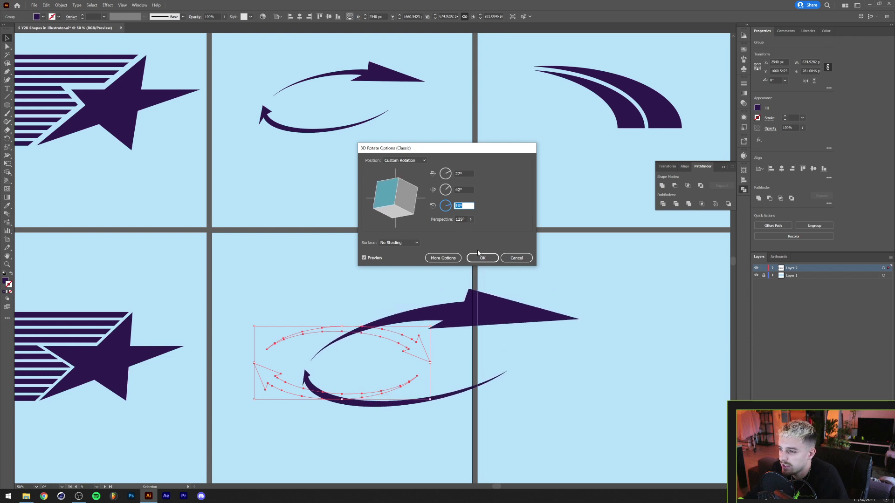
left_click(481, 259)
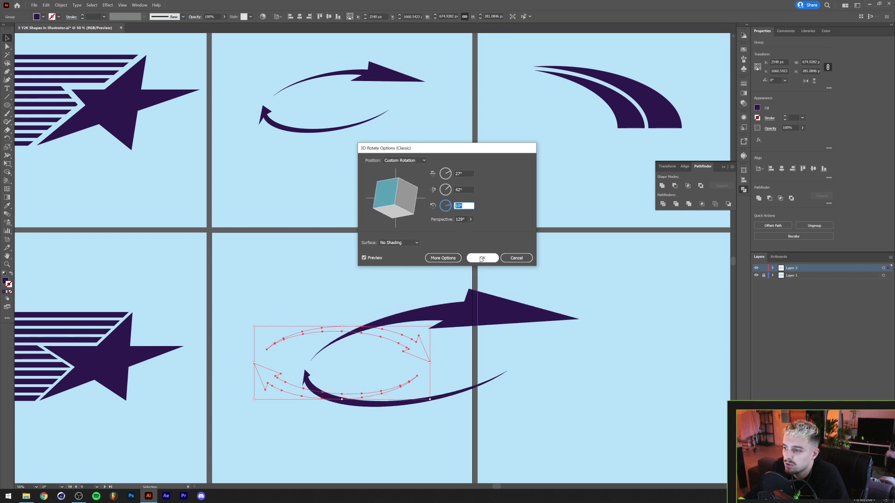
left_click(481, 259)
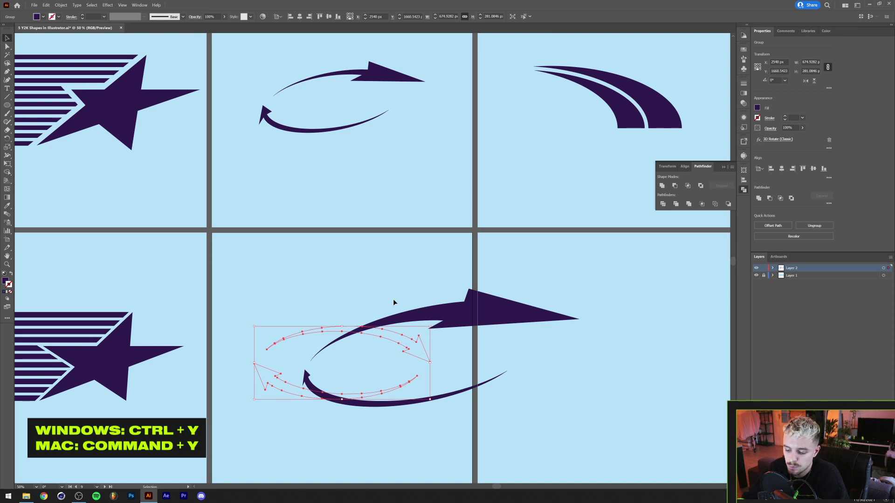
Check the rotated arrows in outline view and expand their appearance.
key("ctrl+y")
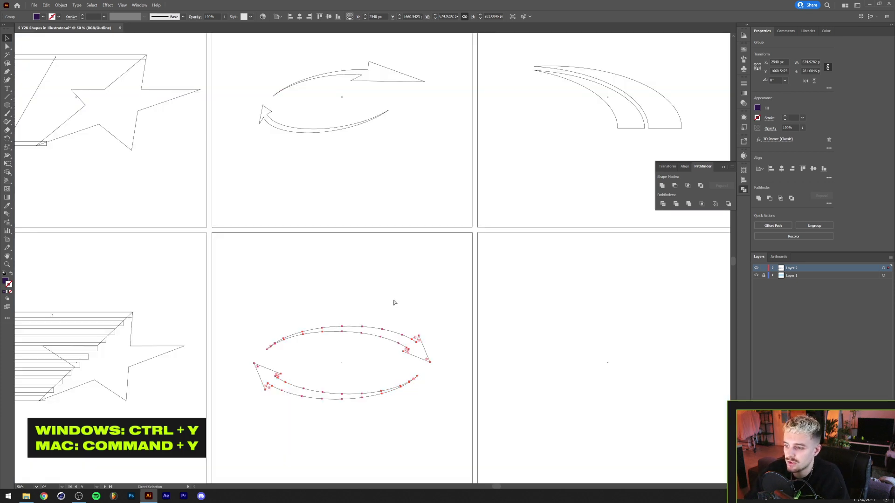
key("ctrl+y")
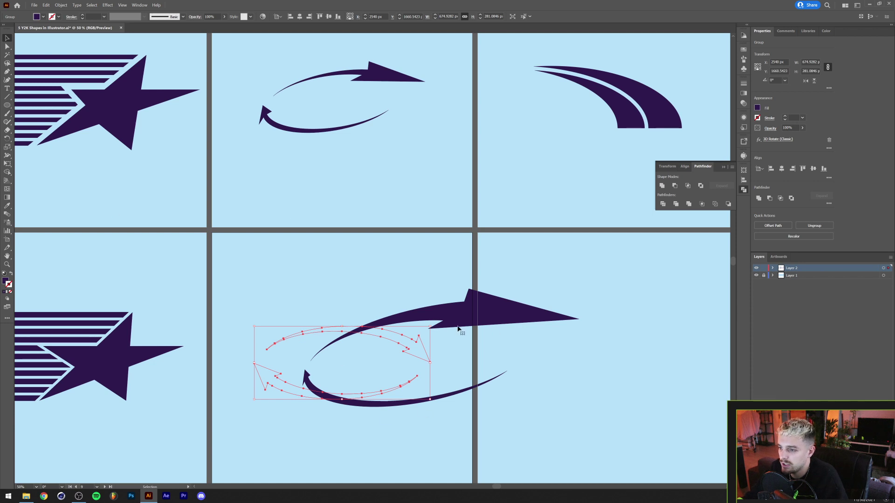
left_click(61, 5)
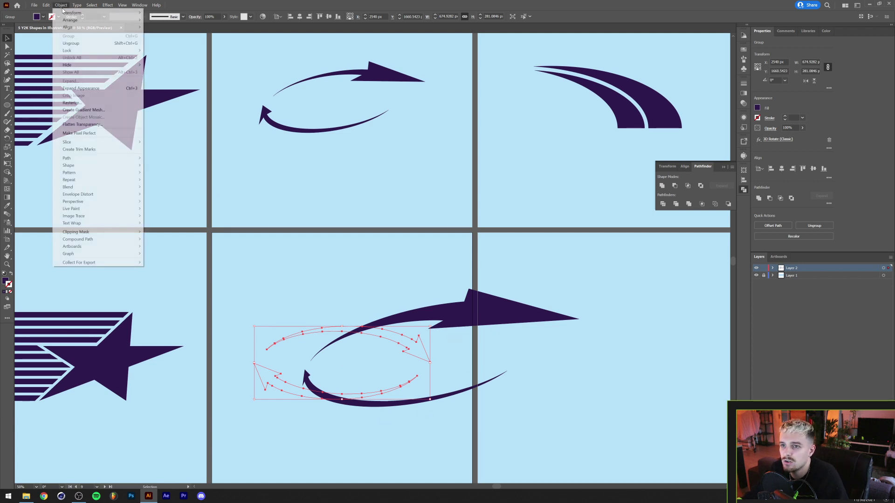
left_click(100, 88)
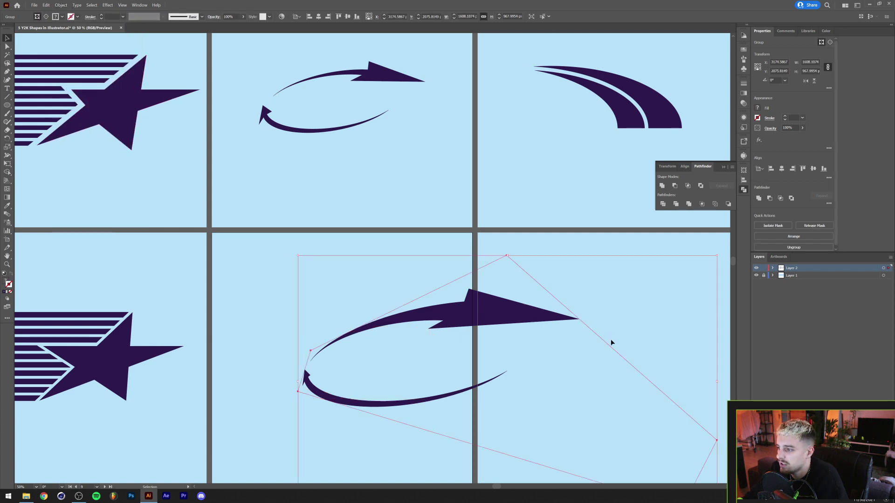
Show the contents of the artwork layer and ungroup the expanded arrow artwork.
left_click_drag(435, 340, 319, 286)
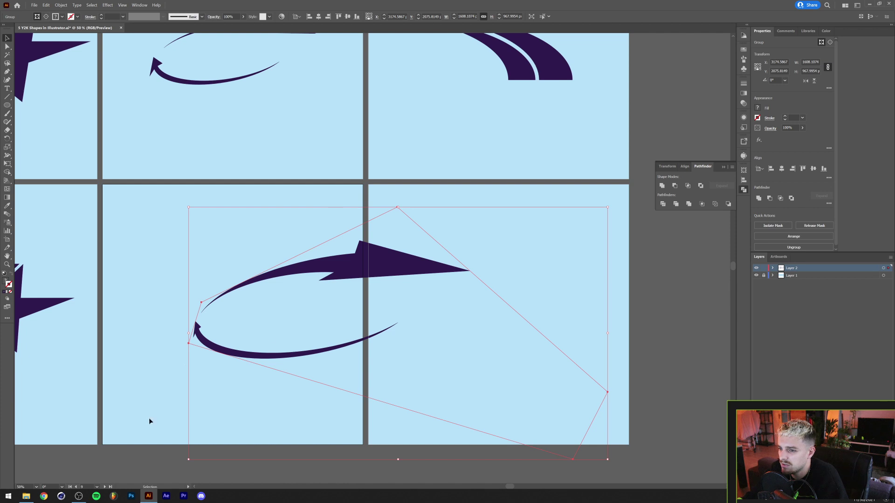
left_click(773, 268)
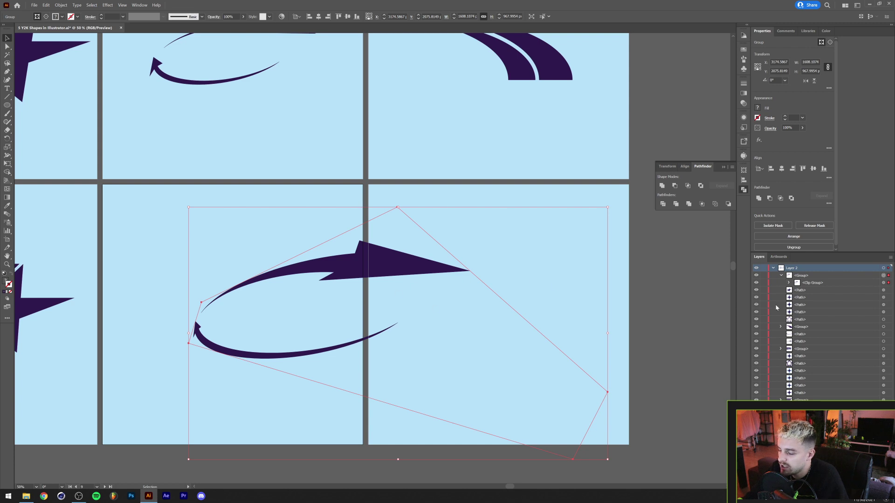
right_click(423, 262)
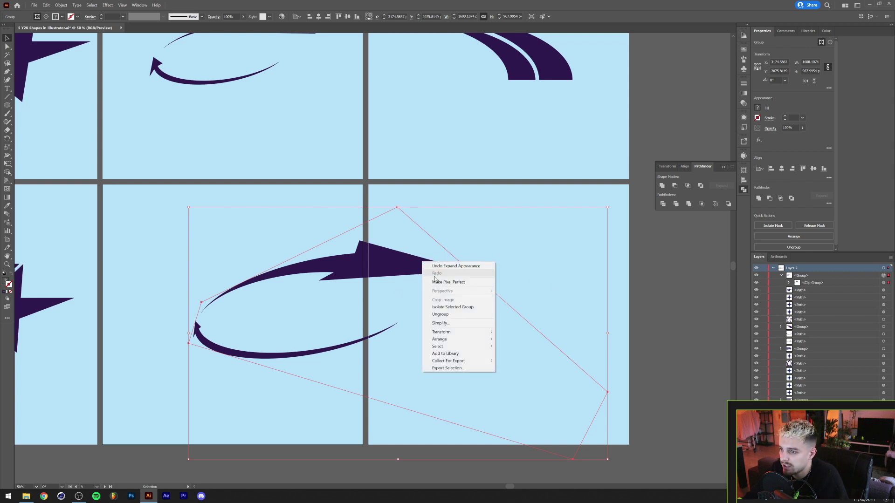
left_click(440, 314)
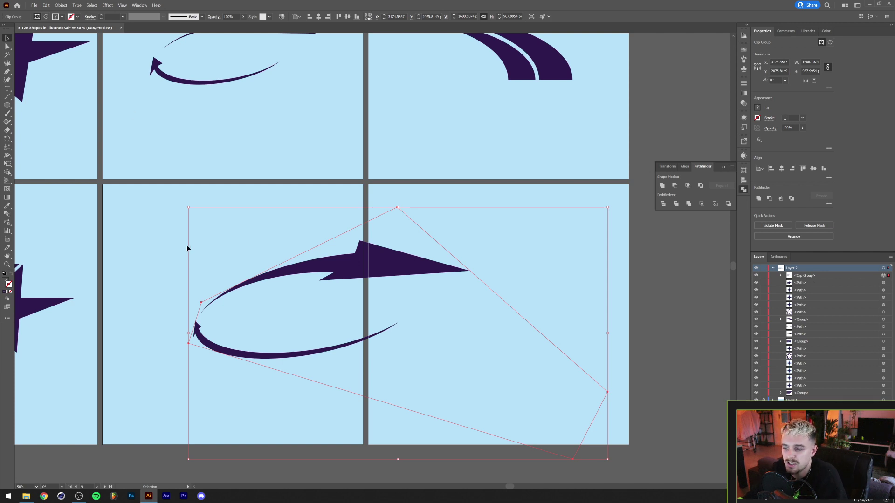
Release the clipping mask around the arrows and delete the leftover mask path.
left_click(60, 5)
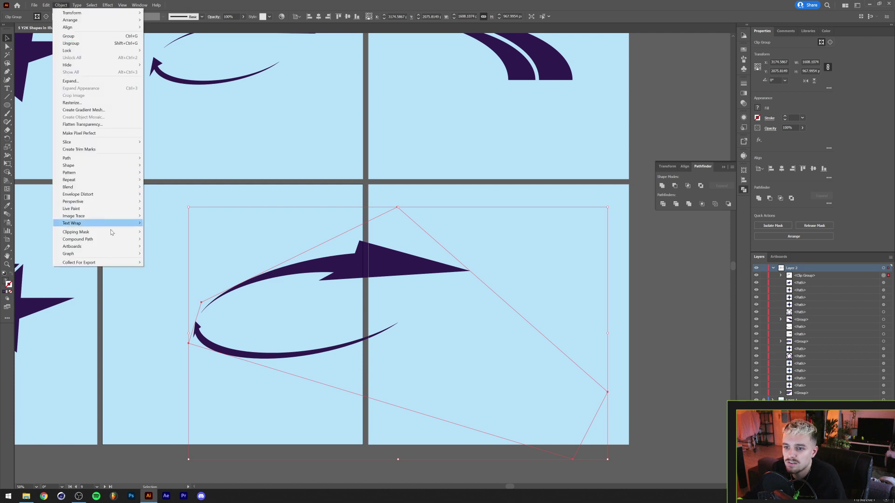
mouse_move(112, 235)
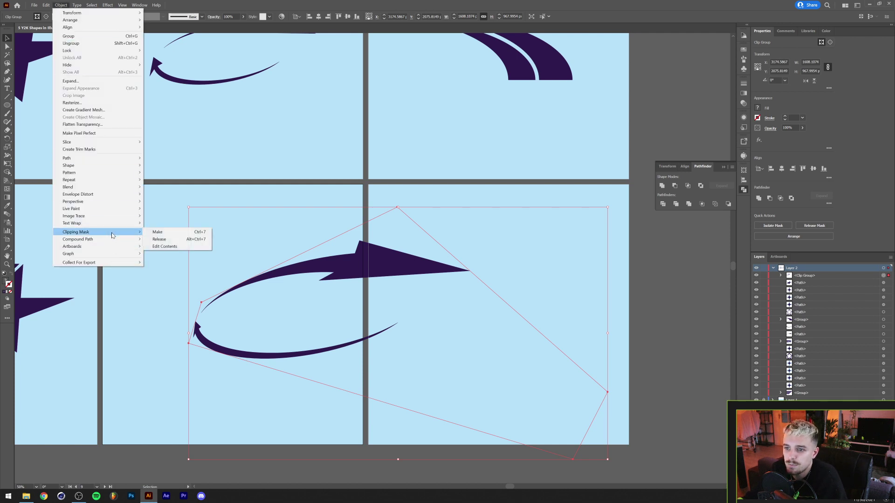
left_click(159, 239)
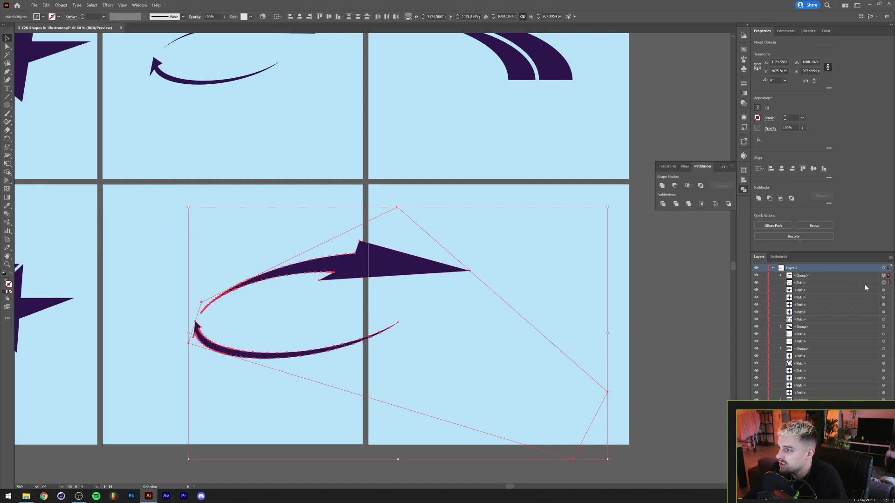
left_click(887, 284)
key("Delete")
Scale the arrow pair down proportionally to about half its size and place it within the lower middle artboard.
left_click_drag(159, 214, 434, 351)
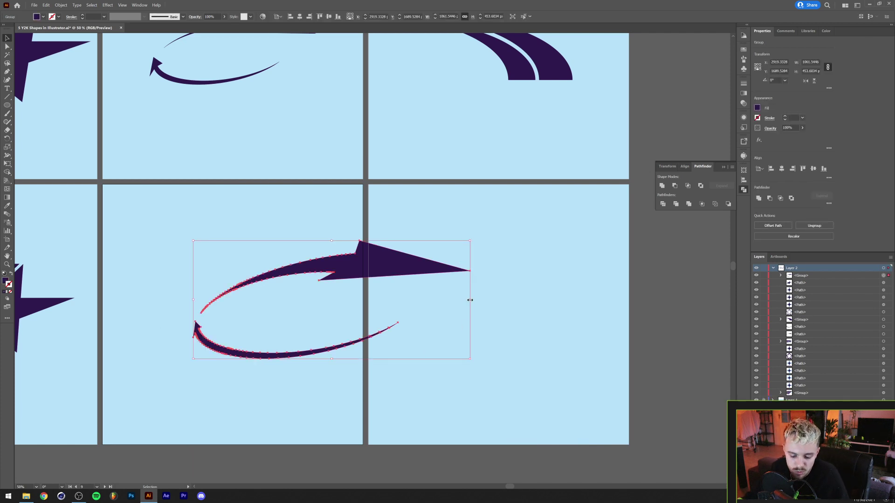
left_click_drag(470, 301, 297, 292)
left_click(293, 265)
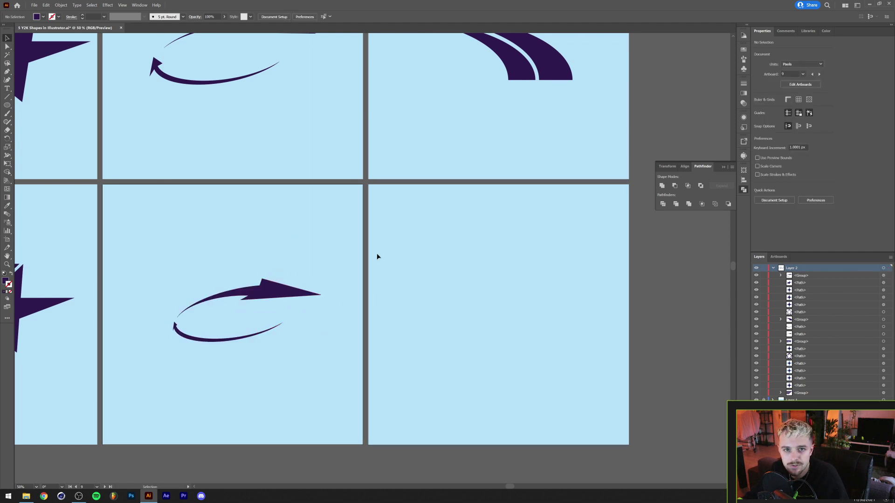
scroll(338, 261, "right", 5)
scroll(280, 272, "up", 1)
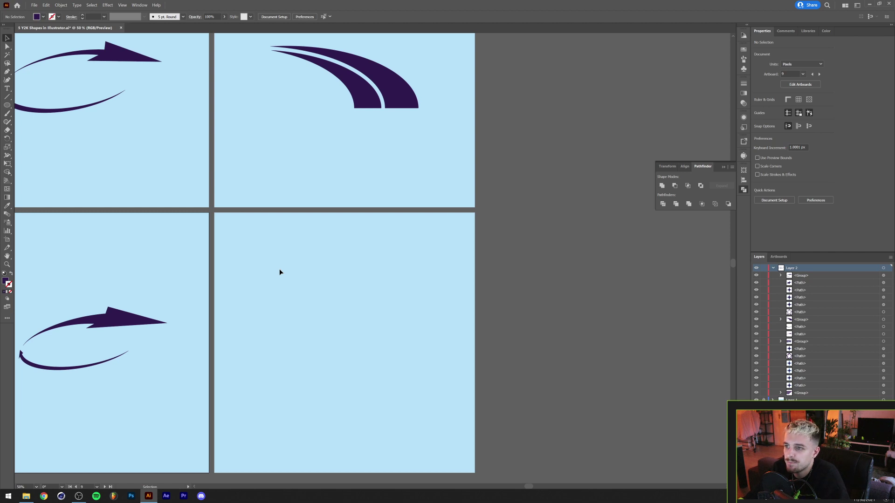
Draw a wide ellipse about 734 by 437 px on the empty lower artboard and move it toward the artboard's centre.
scroll(282, 279, "down", 1)
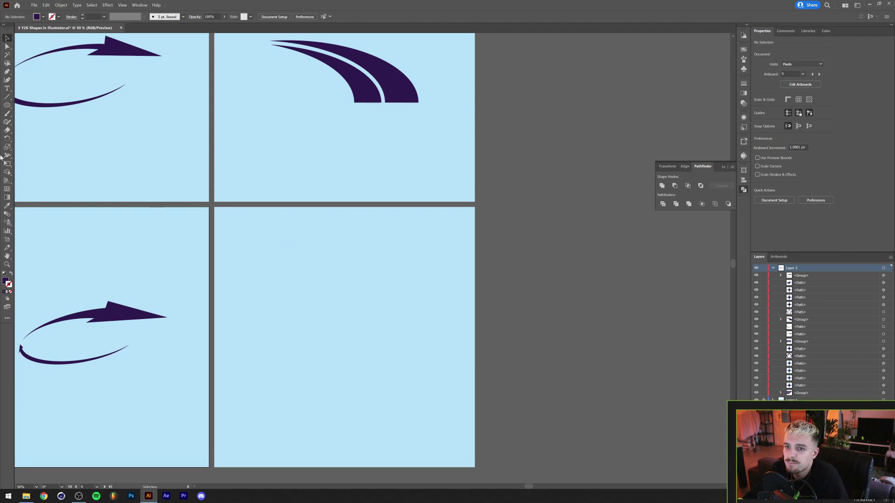
left_click(7, 105)
left_click_drag(255, 267, 446, 382)
key("v")
left_click_drag(387, 326, 401, 347)
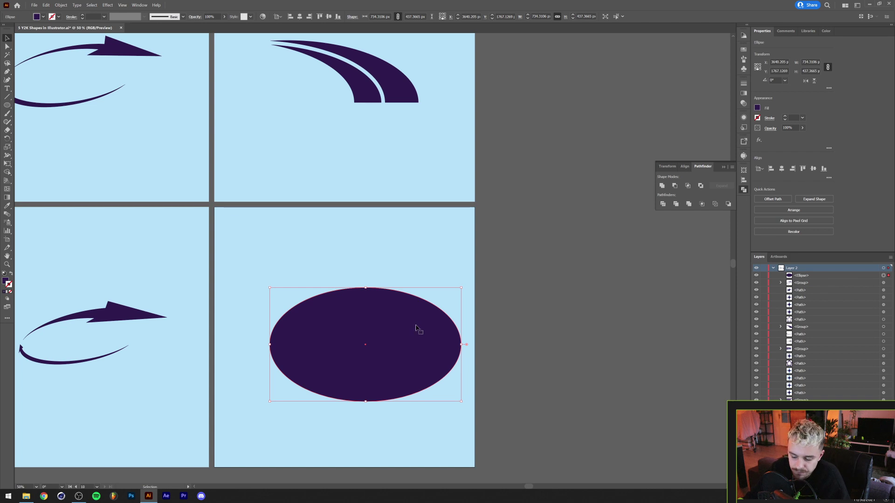
Duplicate the ellipse to the left so both overlap, and in outline view widen the copy to about 787 px.
left_click_drag(416, 328, 381, 329)
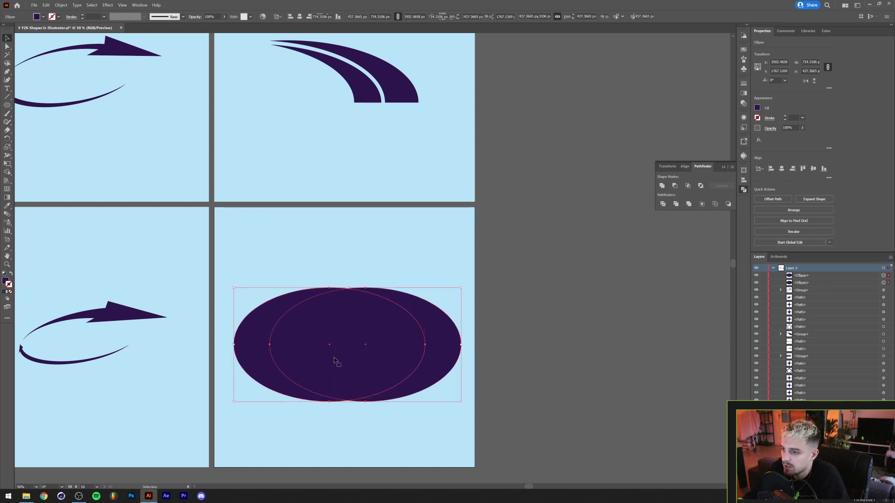
left_click(356, 272)
key("ctrl+y")
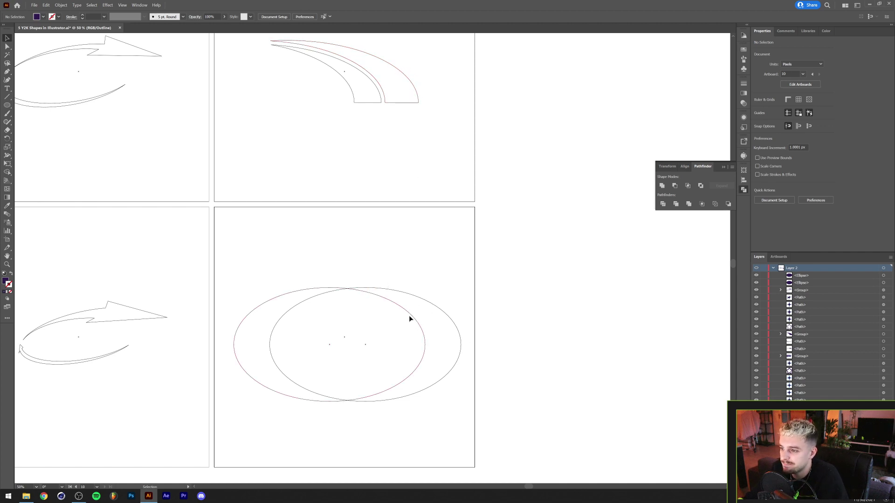
left_click_drag(412, 319, 427, 344)
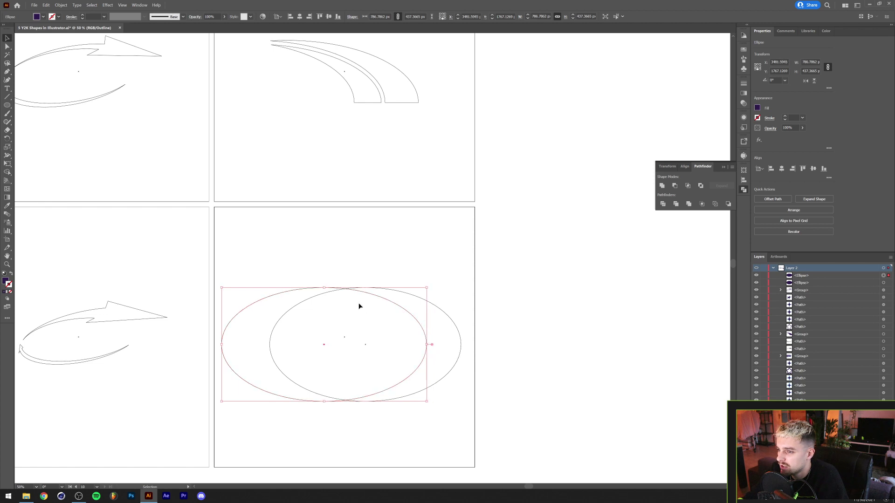
left_click(357, 269)
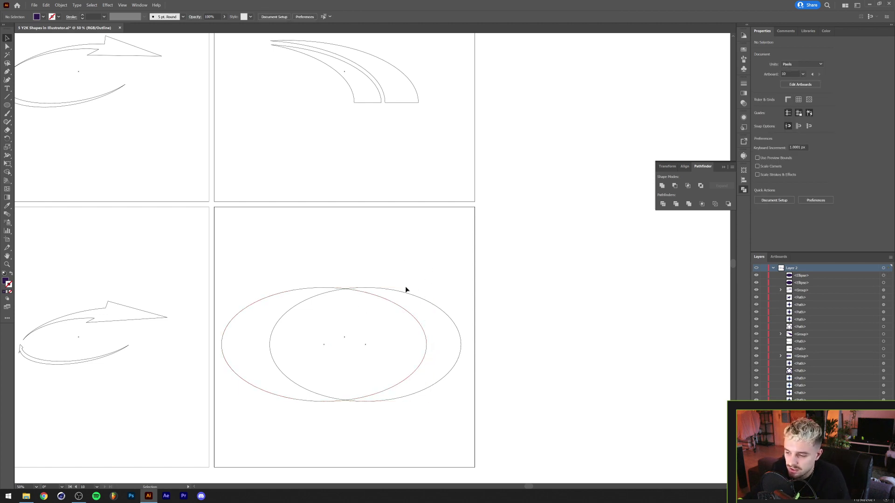
Draw a rectangle about 363 px high over the ellipses' upper-right quarter and extend its left edge past their upper crossing point.
key("m")
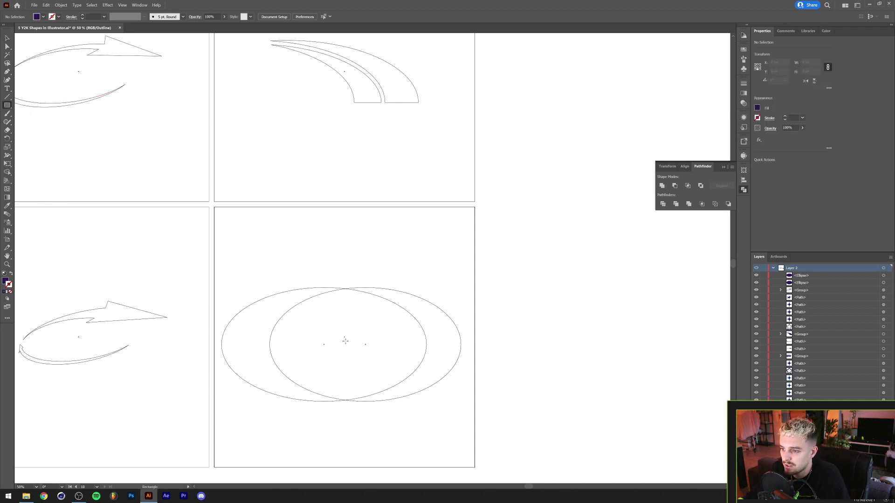
left_click_drag(345, 345, 498, 250)
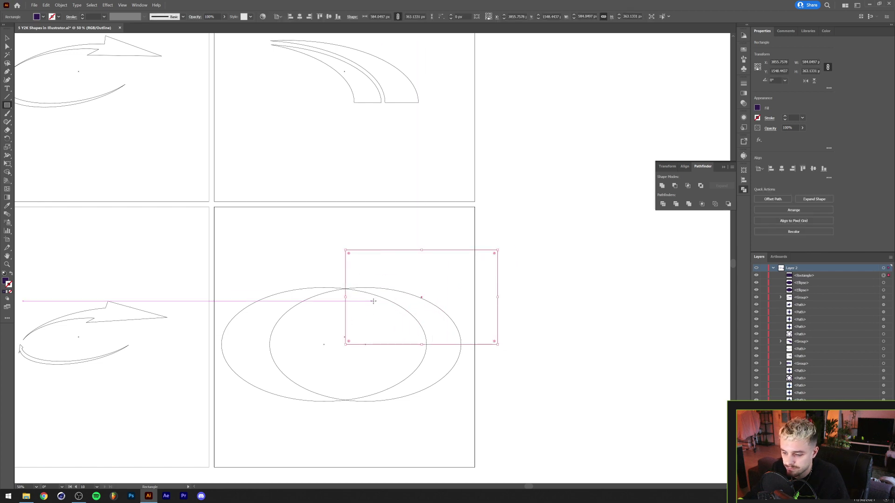
key("v")
left_click_drag(344, 298, 315, 298)
left_click(367, 244)
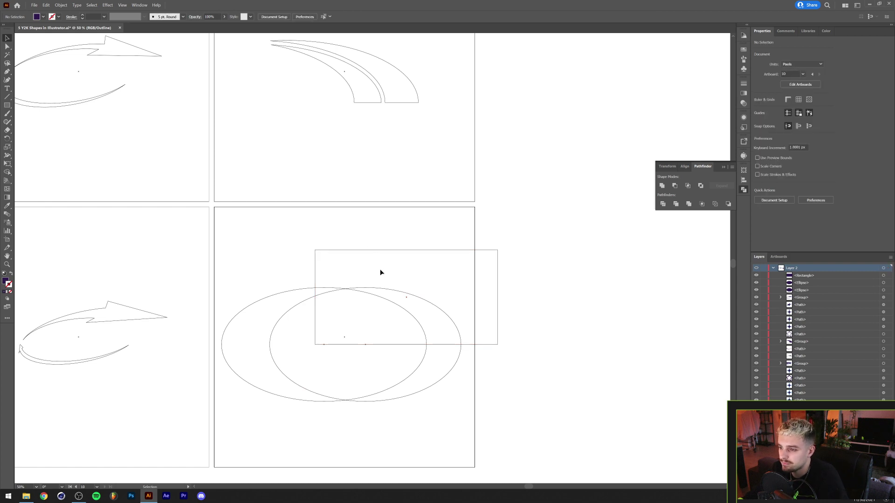
Select the rectangle and both ellipses in outline view and remove the rectangle area outside the ellipses with the Shape Builder.
key("a")
key("ctrl+y")
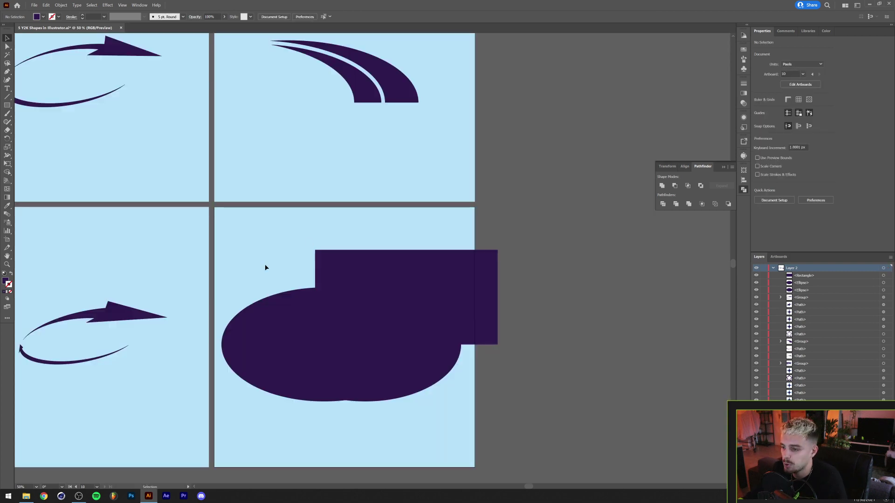
key("ctrl+y")
key("v")
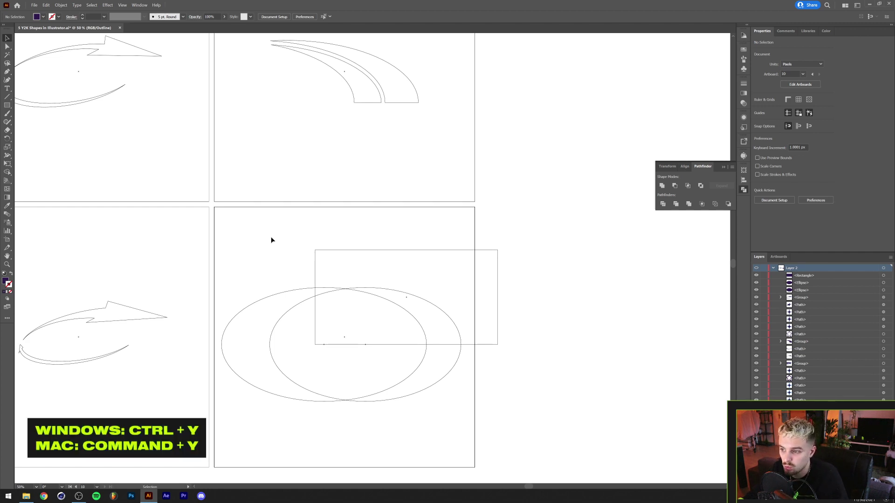
key("ctrl+alt+a")
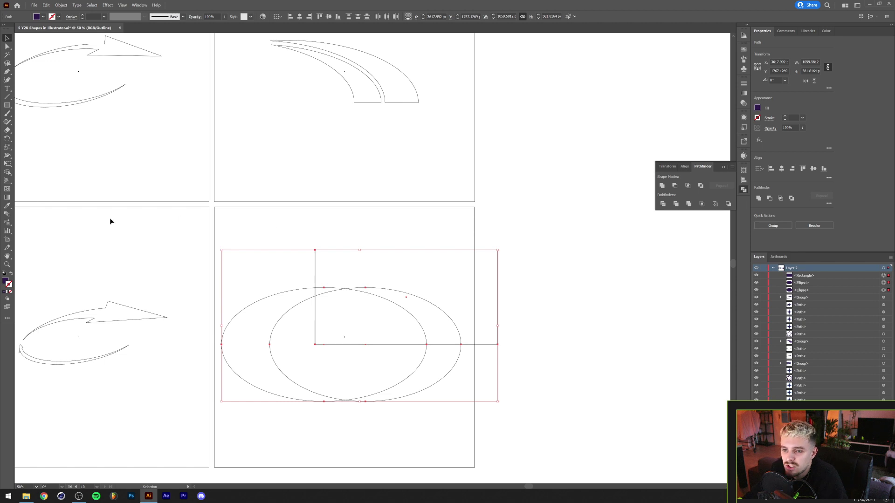
left_click(7, 172)
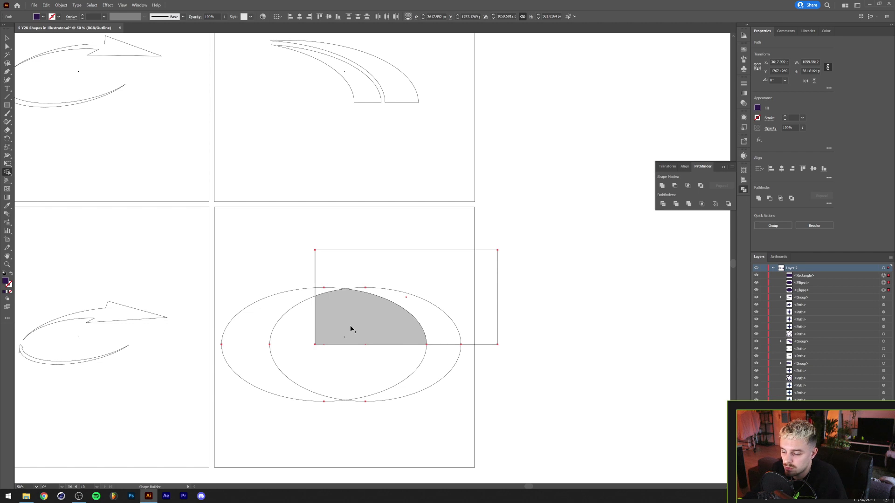
left_click_drag(442, 275, 435, 321)
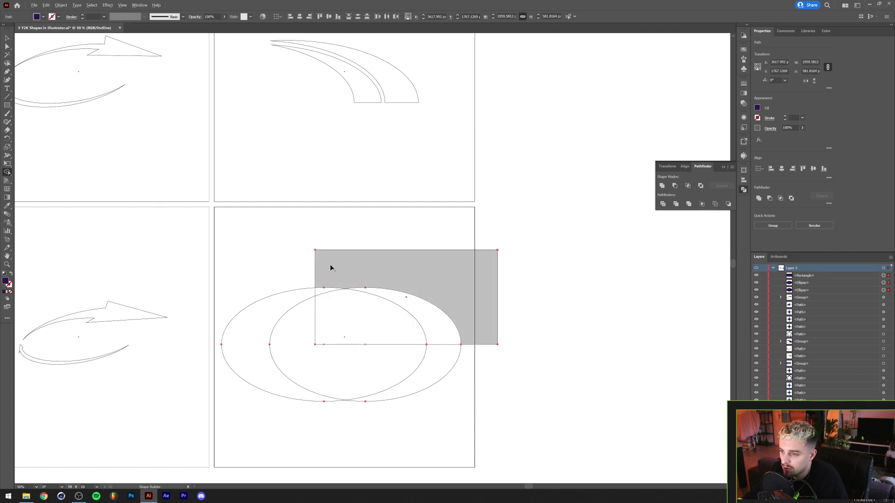
left_click_drag(463, 285, 463, 283)
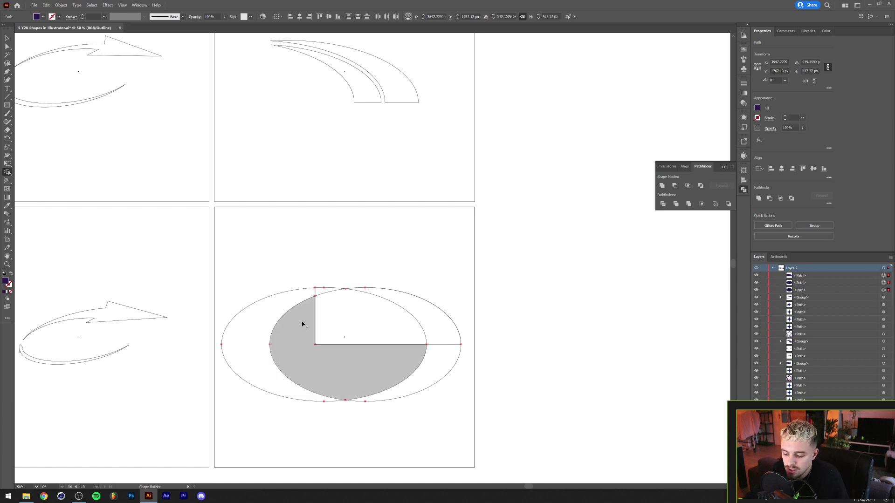
Return to the filled preview and remove the unwanted ellipse regions with the Shape Builder, leaving only the tapered upper-right curve.
key("v")
key("ctrl+y")
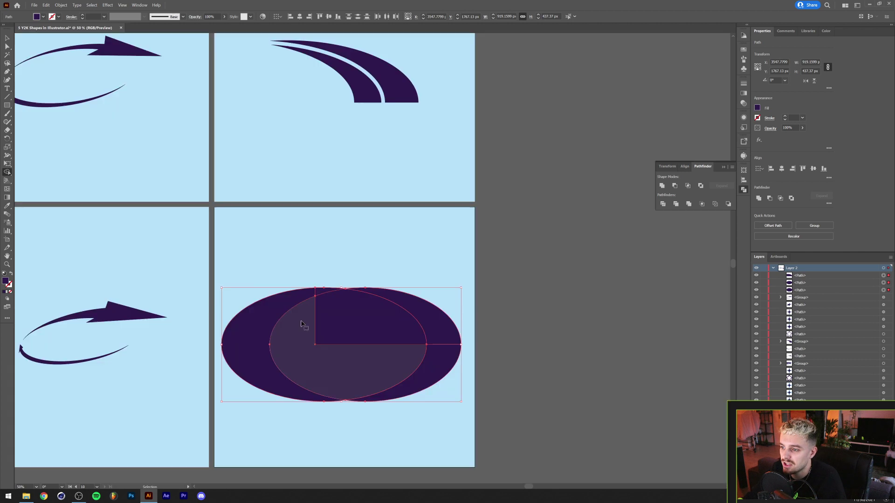
key("shift+m")
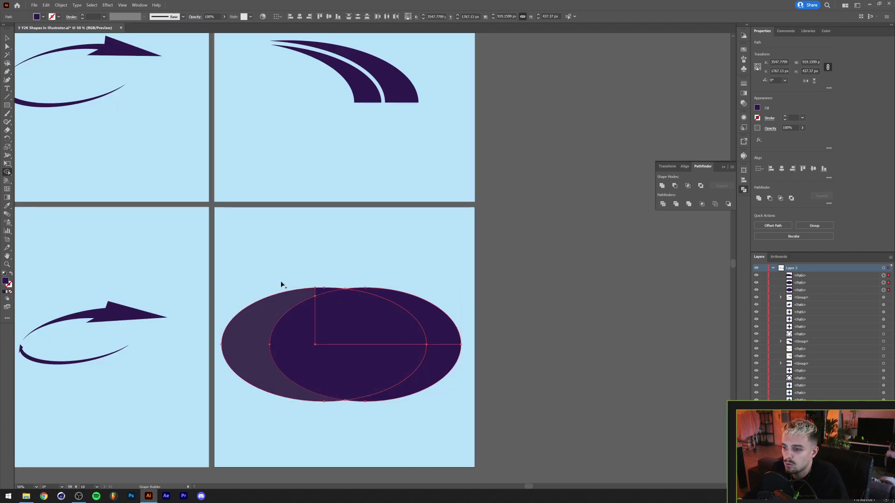
mouse_move(262, 281)
left_mouse_down()
mouse_move(269, 300)
mouse_move(310, 313)
mouse_move(321, 297)
mouse_move(348, 355)
mouse_move(425, 373)
left_mouse_up()
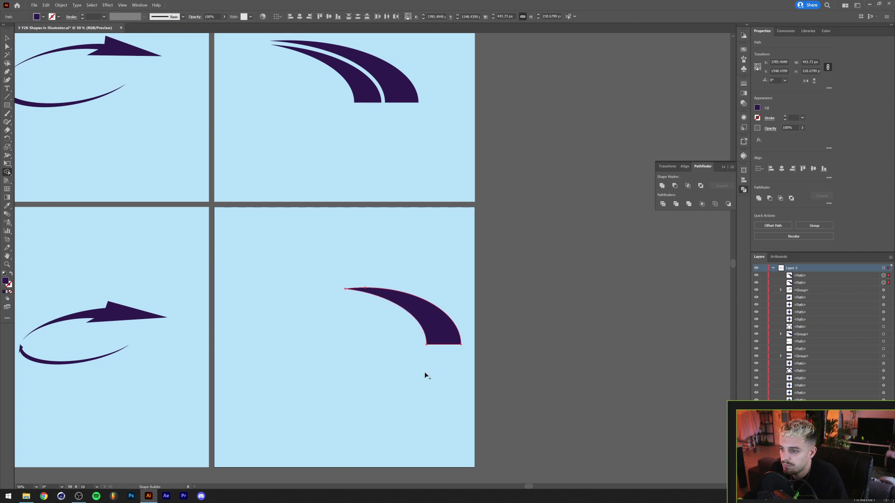
key("v")
left_click(375, 345)
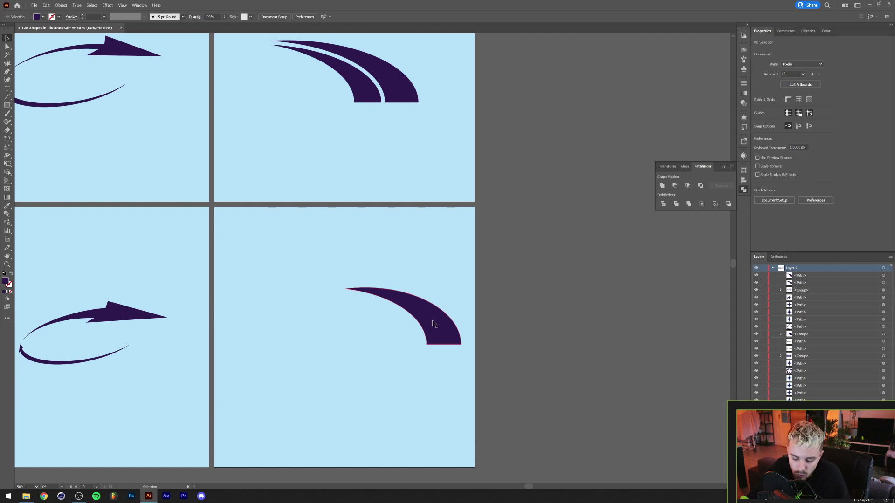
Duplicate the tapered curve to the left and shift the copy back until it partly overlaps the original.
left_click_drag(433, 324, 398, 326)
left_click(383, 375)
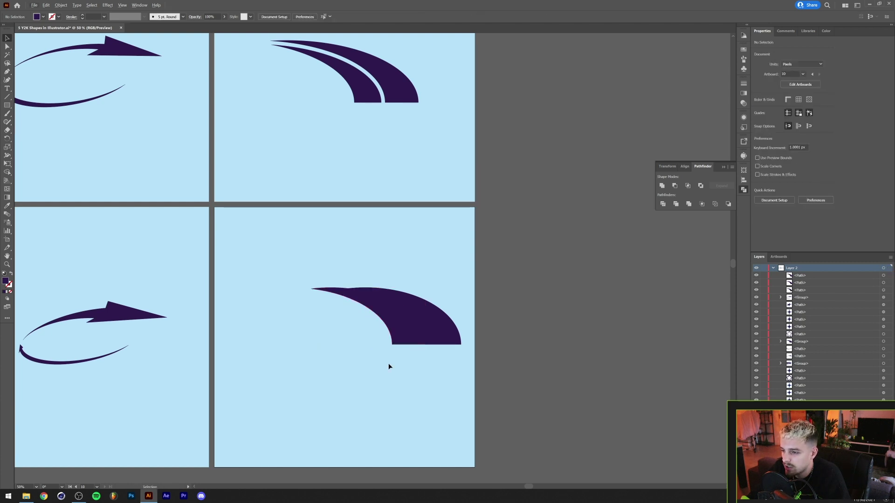
scroll(391, 368, "up", 1)
scroll(391, 370, "up", 2)
left_click(438, 346)
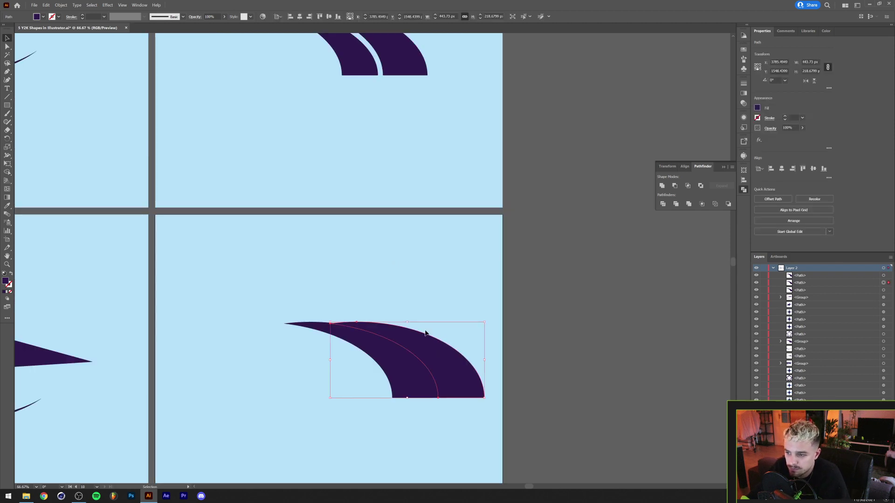
left_click(391, 370)
left_click_drag(390, 369, 429, 390)
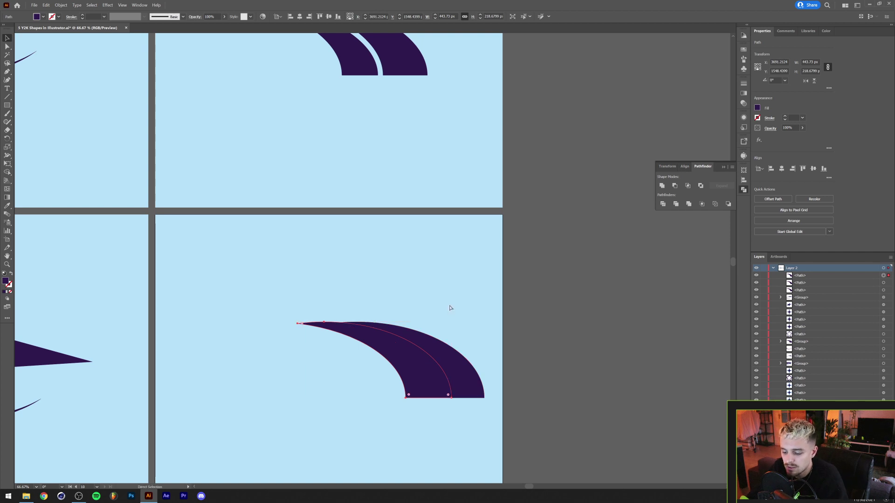
key("ctrl+y")
key("v")
left_click(451, 303)
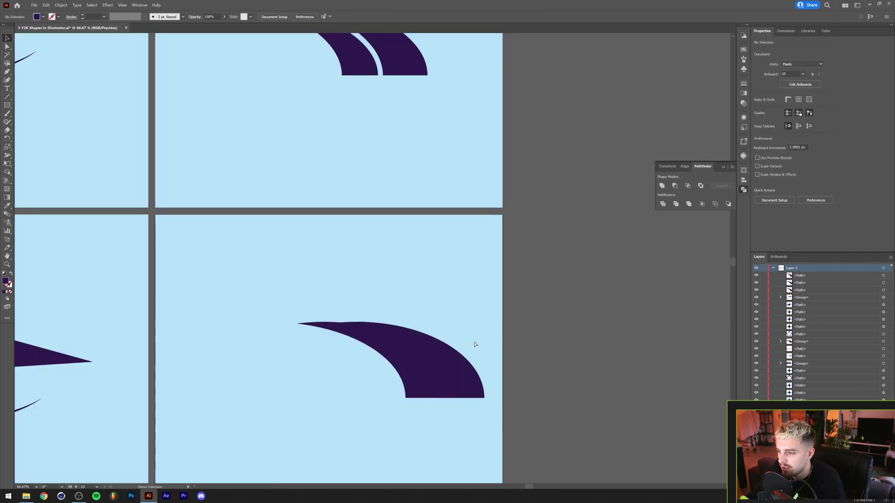
key("ctrl+y")
Offset the path of the original right-hand curve by 15 px with miter joins, raising the miter limit to keep the tip pointed.
left_click_drag(468, 383, 429, 402)
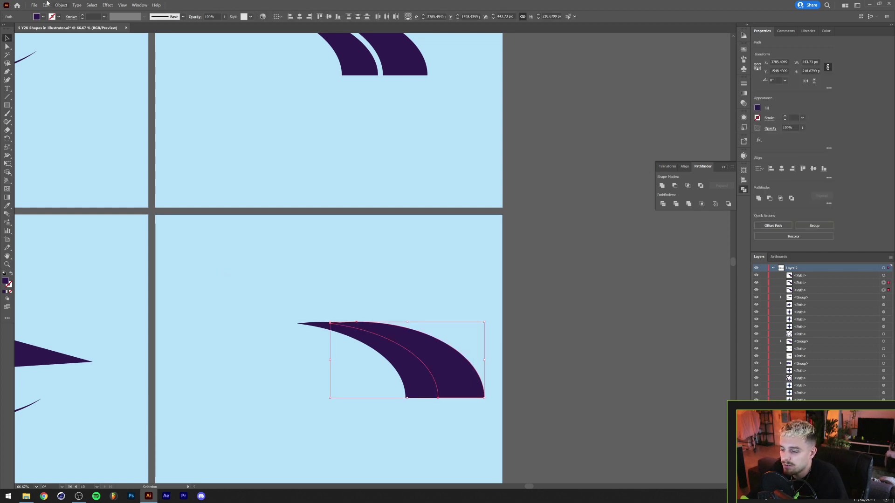
left_click(61, 5)
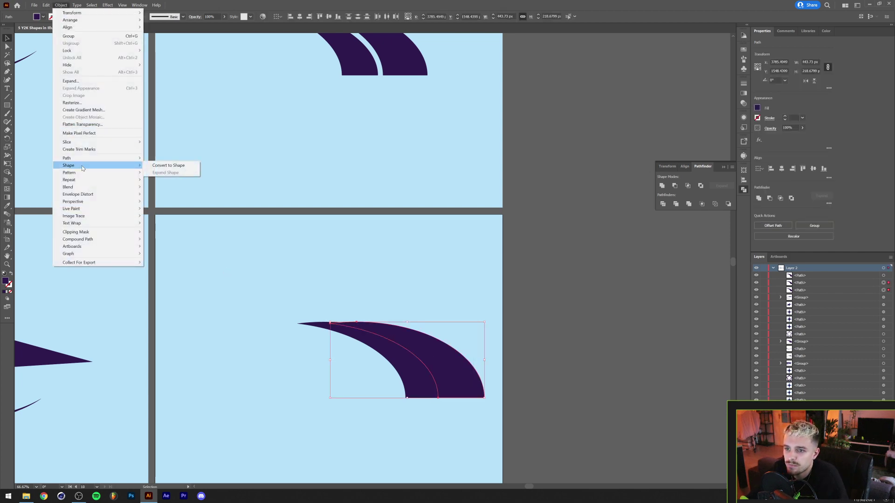
mouse_move(85, 160)
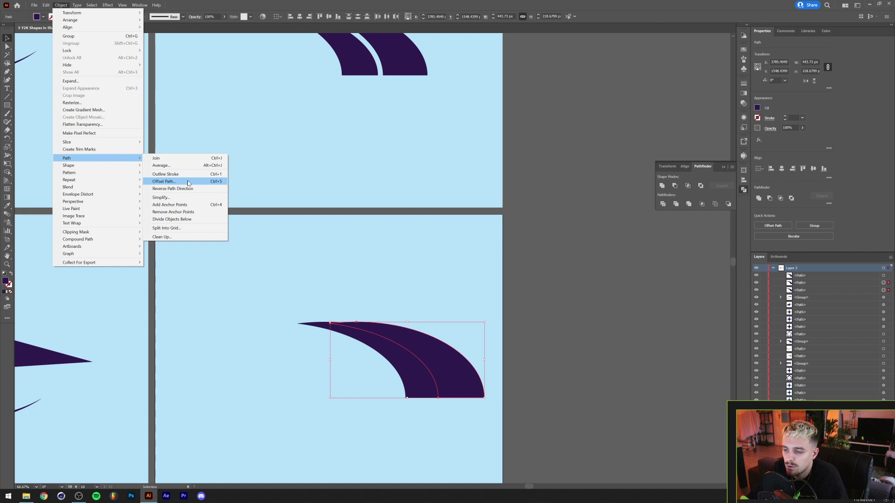
left_click(164, 182)
scroll(543, 219, "up", 8)
scroll(543, 219, "down", 3)
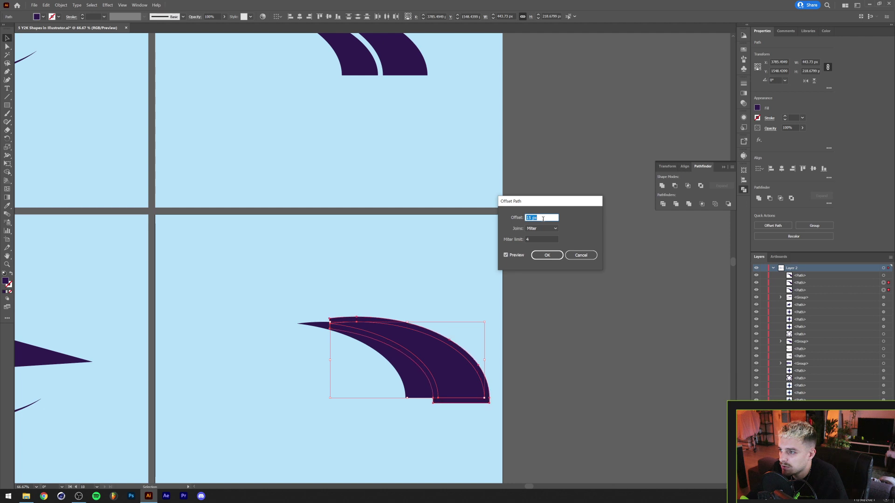
left_click(541, 238)
scroll(542, 238, "up", 8)
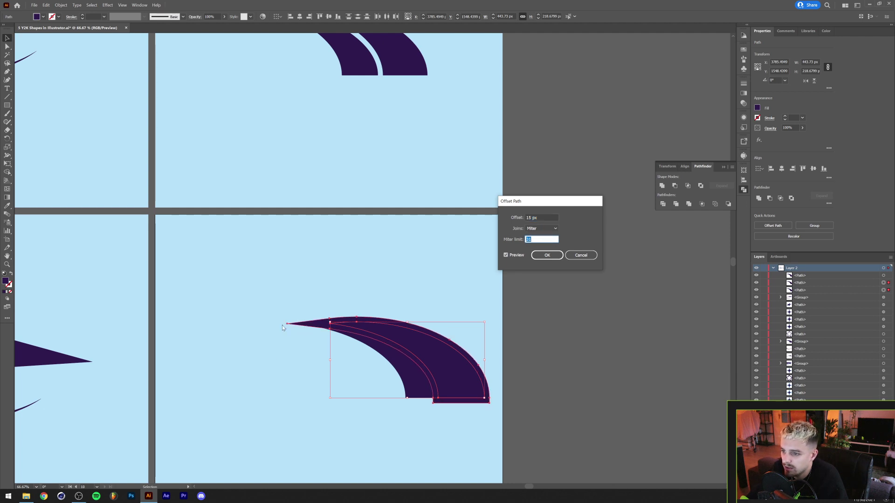
left_click(547, 255)
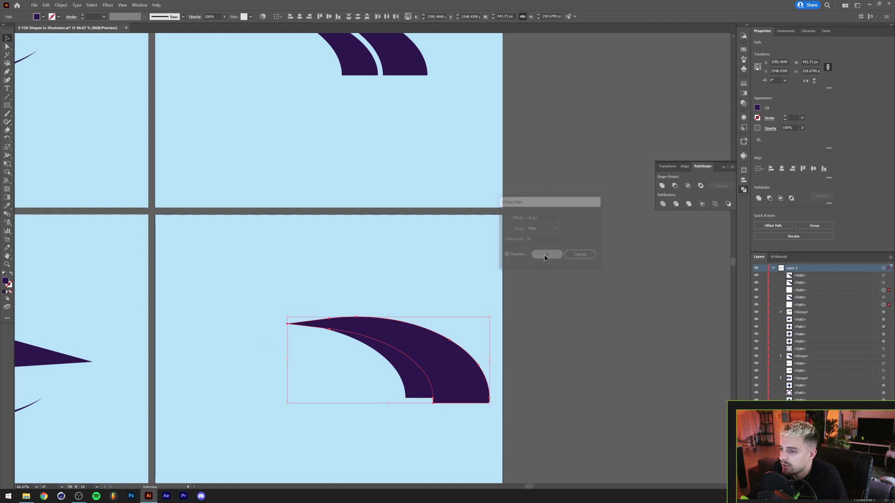
Fill the offset shapes behind the original curve with dark blue.
left_click(825, 31)
left_click(837, 87)
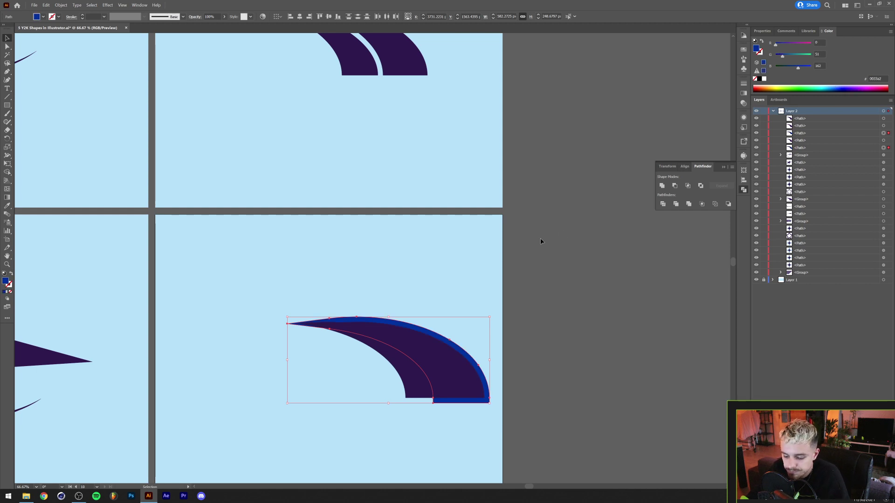
left_click(380, 294)
Examine up close how the blue offset shapes and the two curved segments overlap, selecting them individually.
scroll(410, 322, "down", 2)
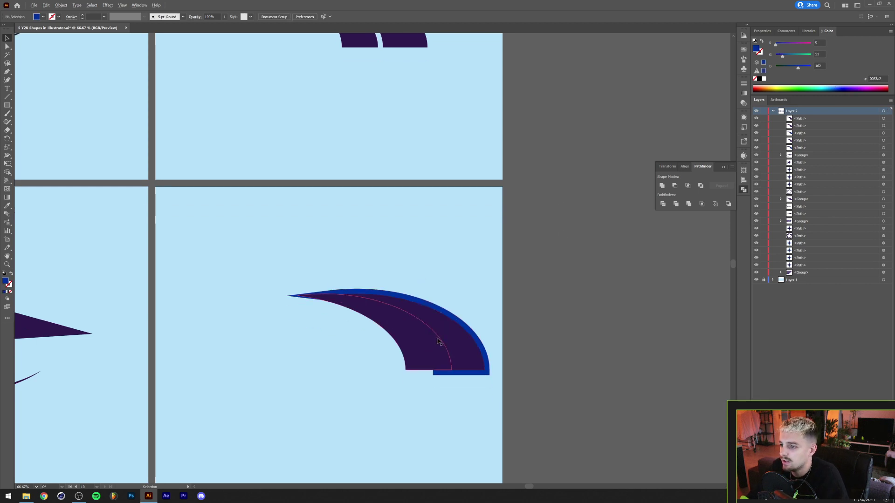
scroll(441, 339, "up", 2)
left_click_drag(398, 434, 545, 348)
key("a")
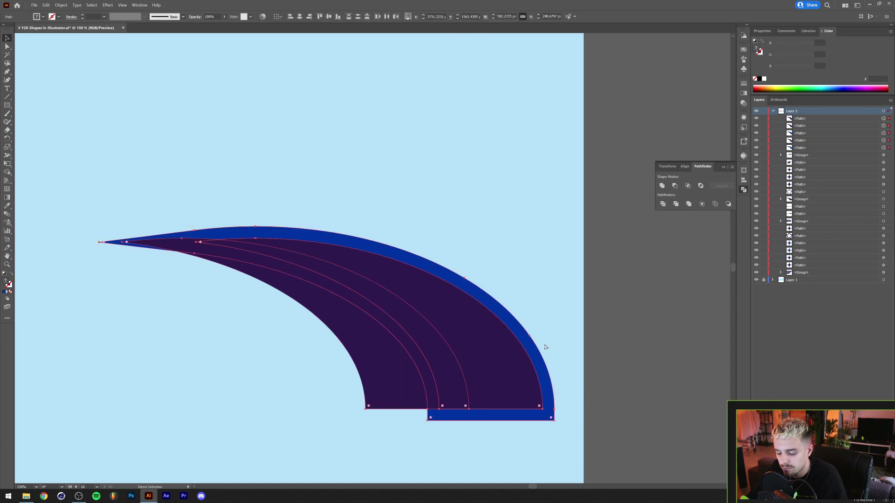
key("v")
left_click(536, 154)
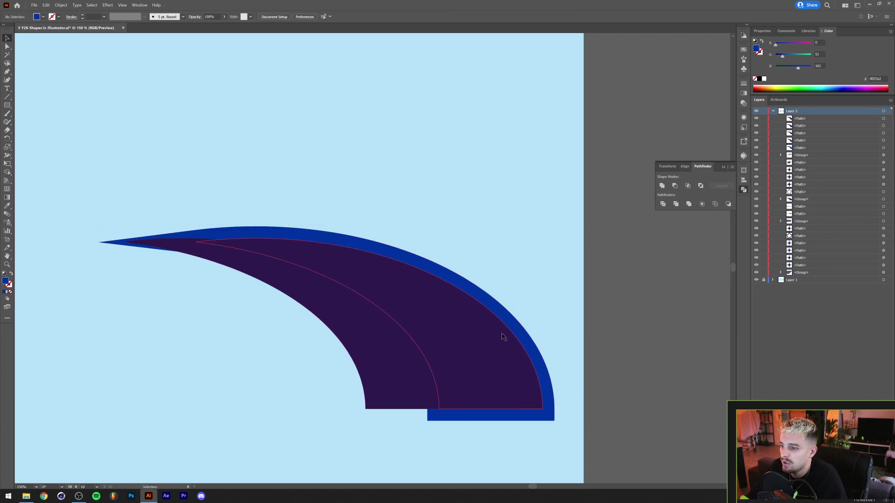
left_click(504, 337)
left_click(516, 306)
left_click(515, 302)
left_click(516, 297)
left_click(390, 382)
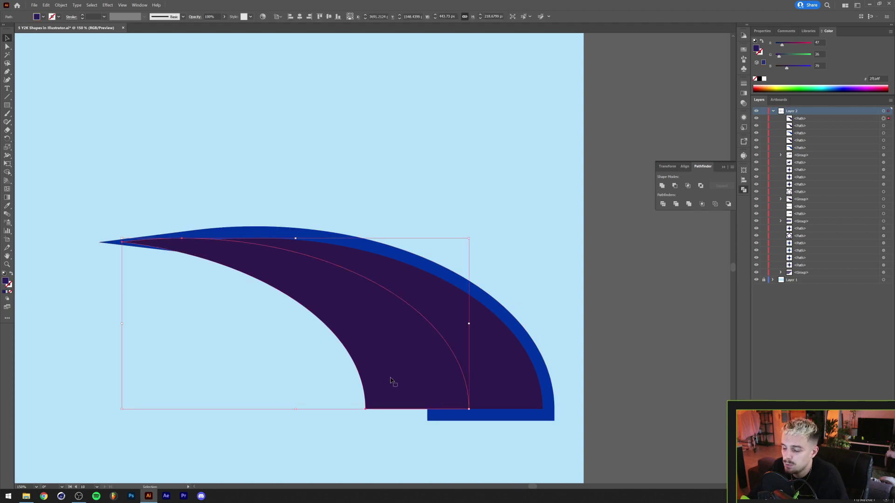
left_click(240, 436)
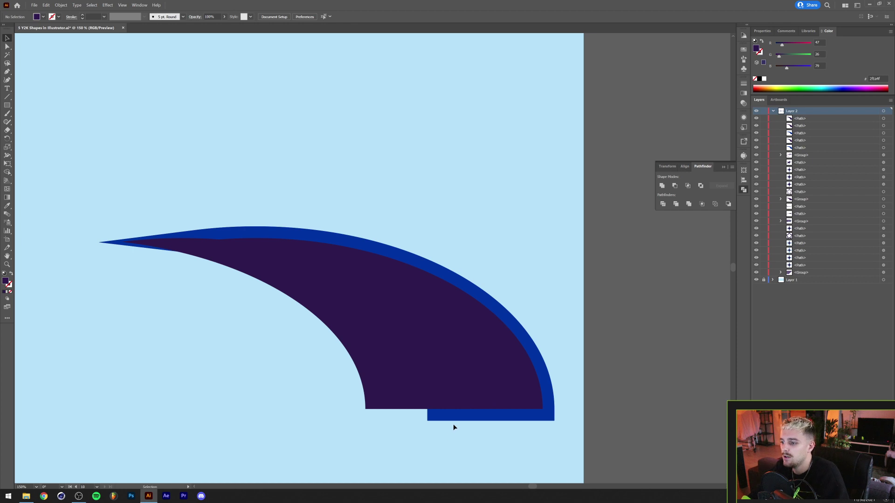
Fill the left curved segment with bright green to set it apart from the purple curve and the blue offset shape.
left_click(457, 422)
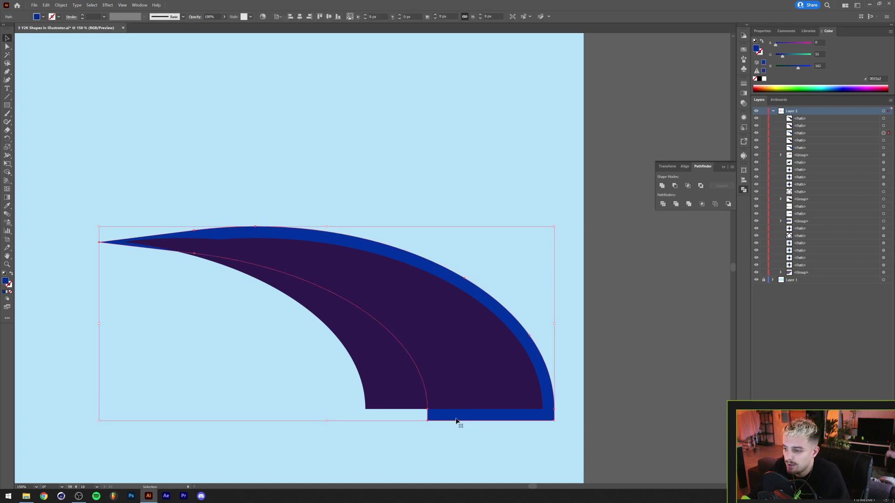
left_click(407, 393)
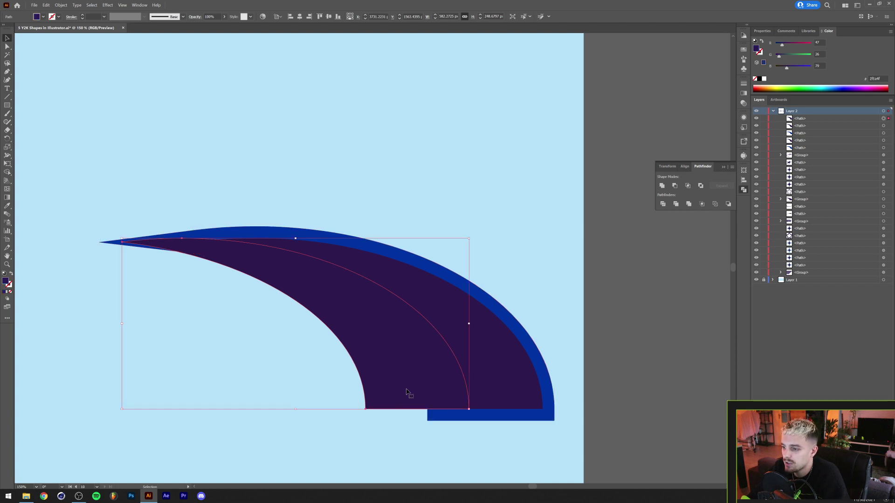
left_click(797, 86)
left_click(485, 229)
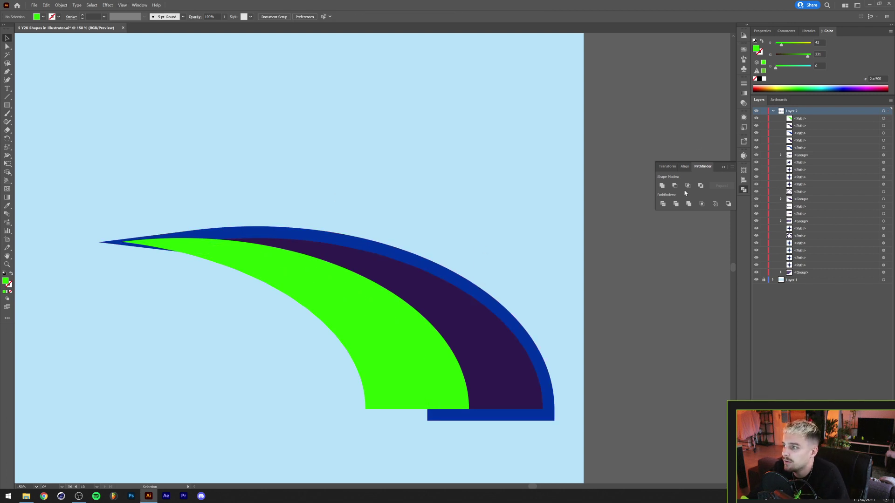
Cut the blue offset shape out of the green curved segment with Pathfinder's Minus Back.
left_click(140, 4)
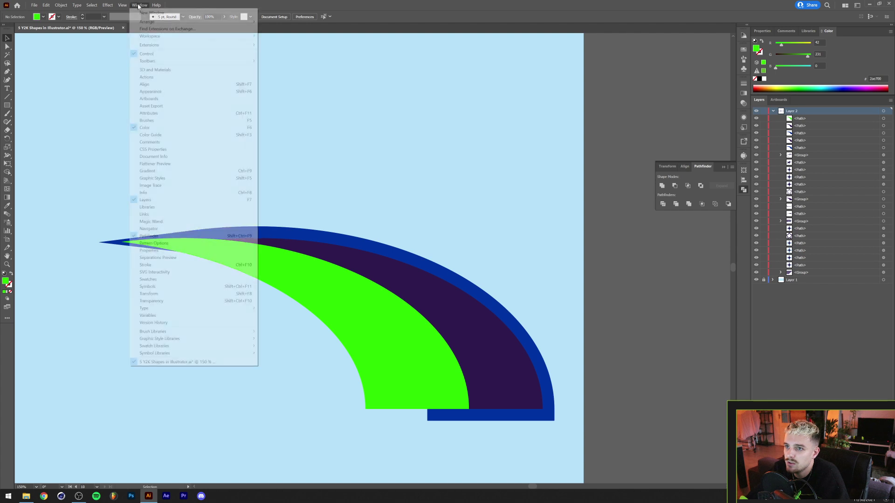
left_click(463, 17)
left_click(395, 394)
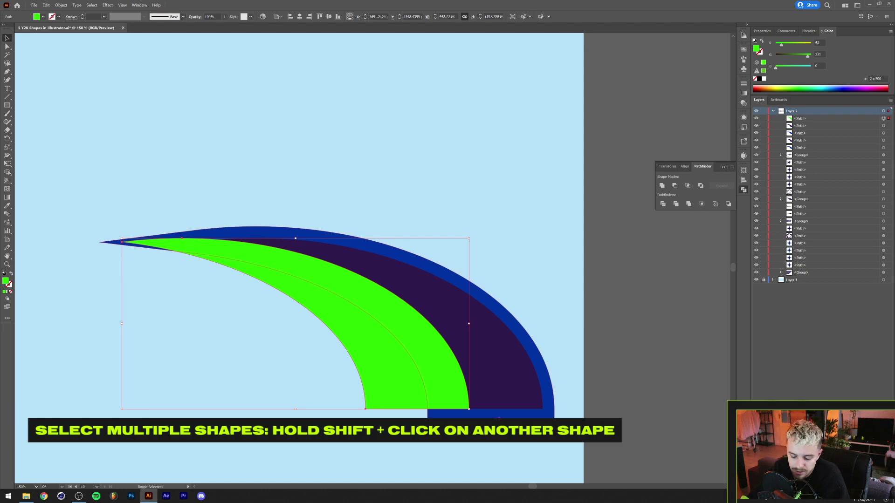
left_click(495, 414, "shift")
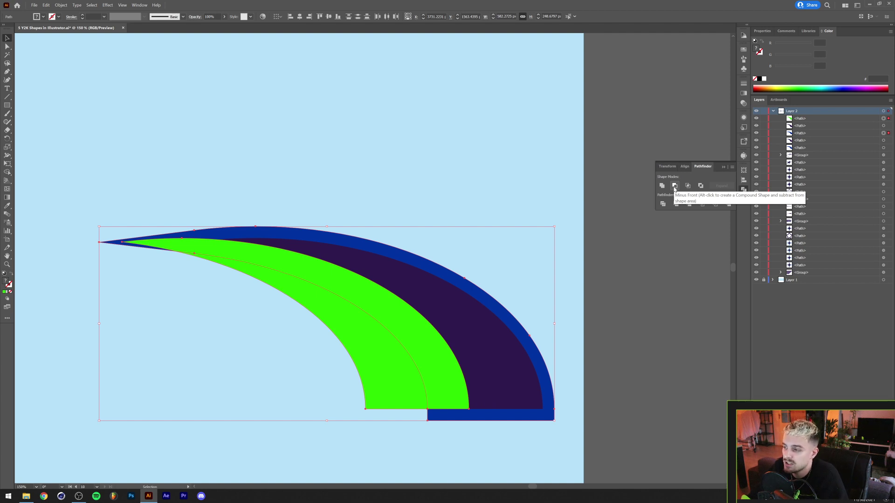
left_click(729, 204)
left_click(512, 249)
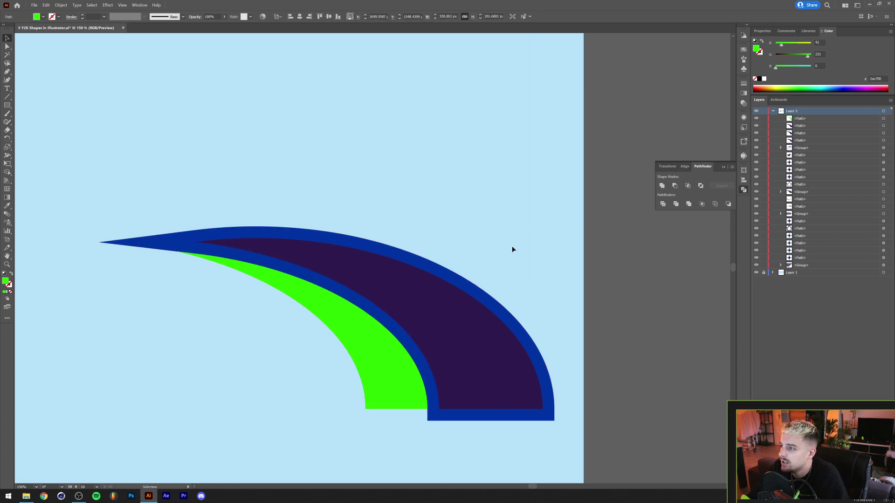
Delete the remaining blue offset shape and match the green segment's fill to the dark purple of the right-hand curve.
left_click(134, 242)
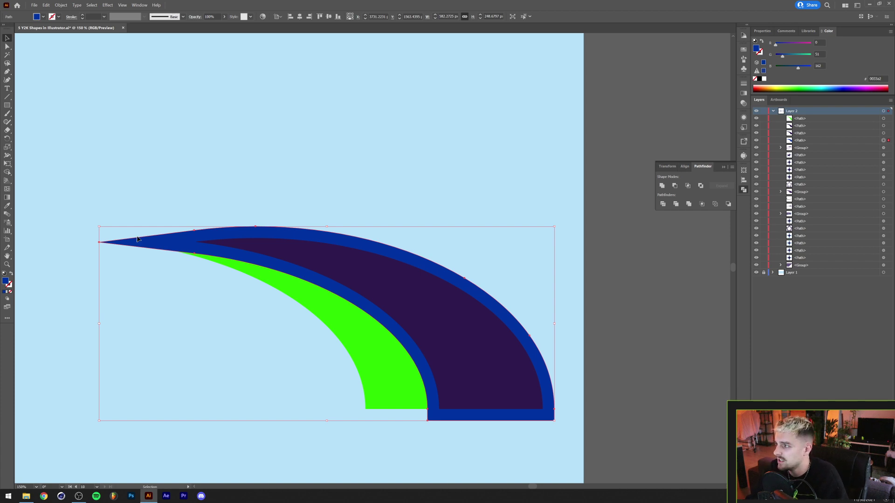
key("Delete")
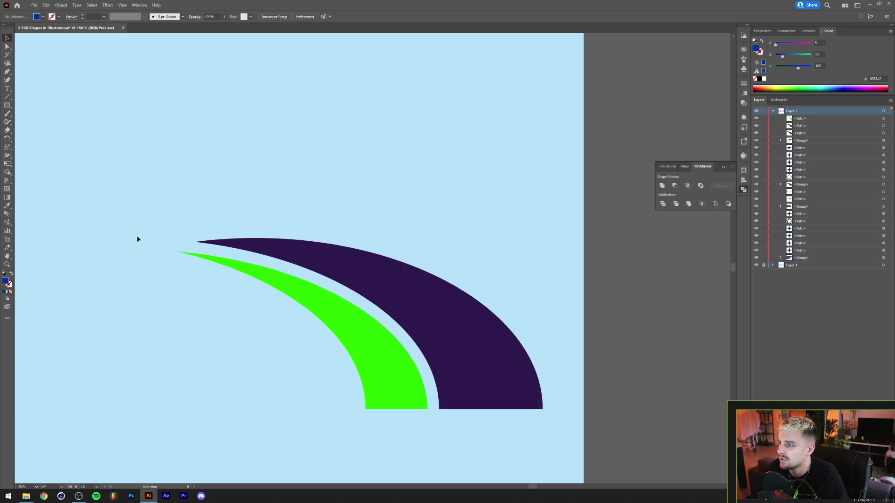
left_click(326, 321)
key("i")
left_click(394, 286)
key("v")
Select the separated curved segments together and stretch them horizontally into a wider swoosh at the same height.
left_click(499, 126)
scroll(394, 290, "down", 5)
left_click(418, 300)
left_click_drag(418, 300, 392, 315)
left_click(310, 217)
left_click_drag(317, 281, 416, 309)
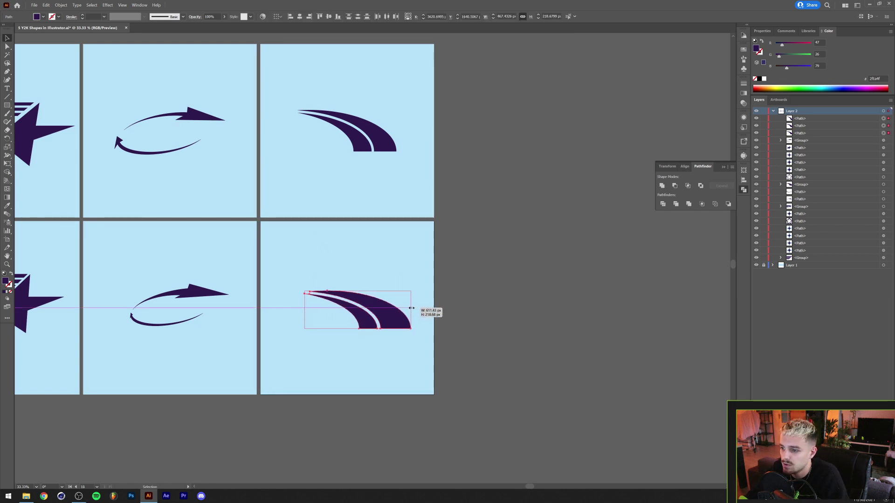